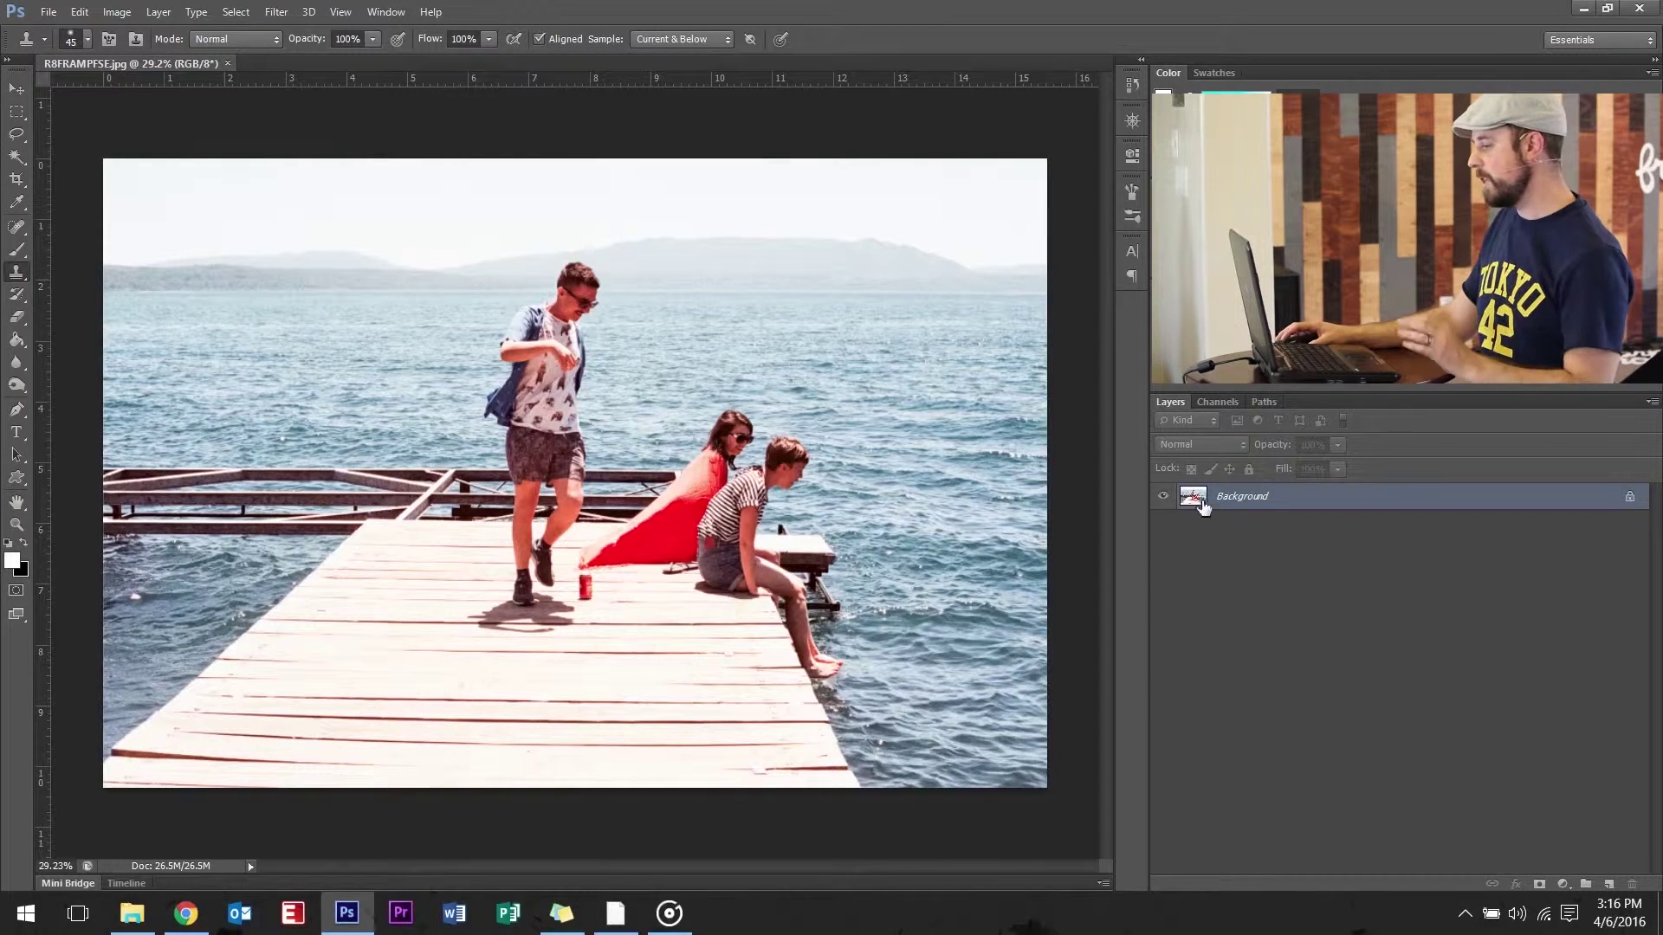
# - Convert the locked Background into a regular layer and add a new empty layer above it
pyautogui.doubleClick(1195, 497)
pyautogui.press('Return')
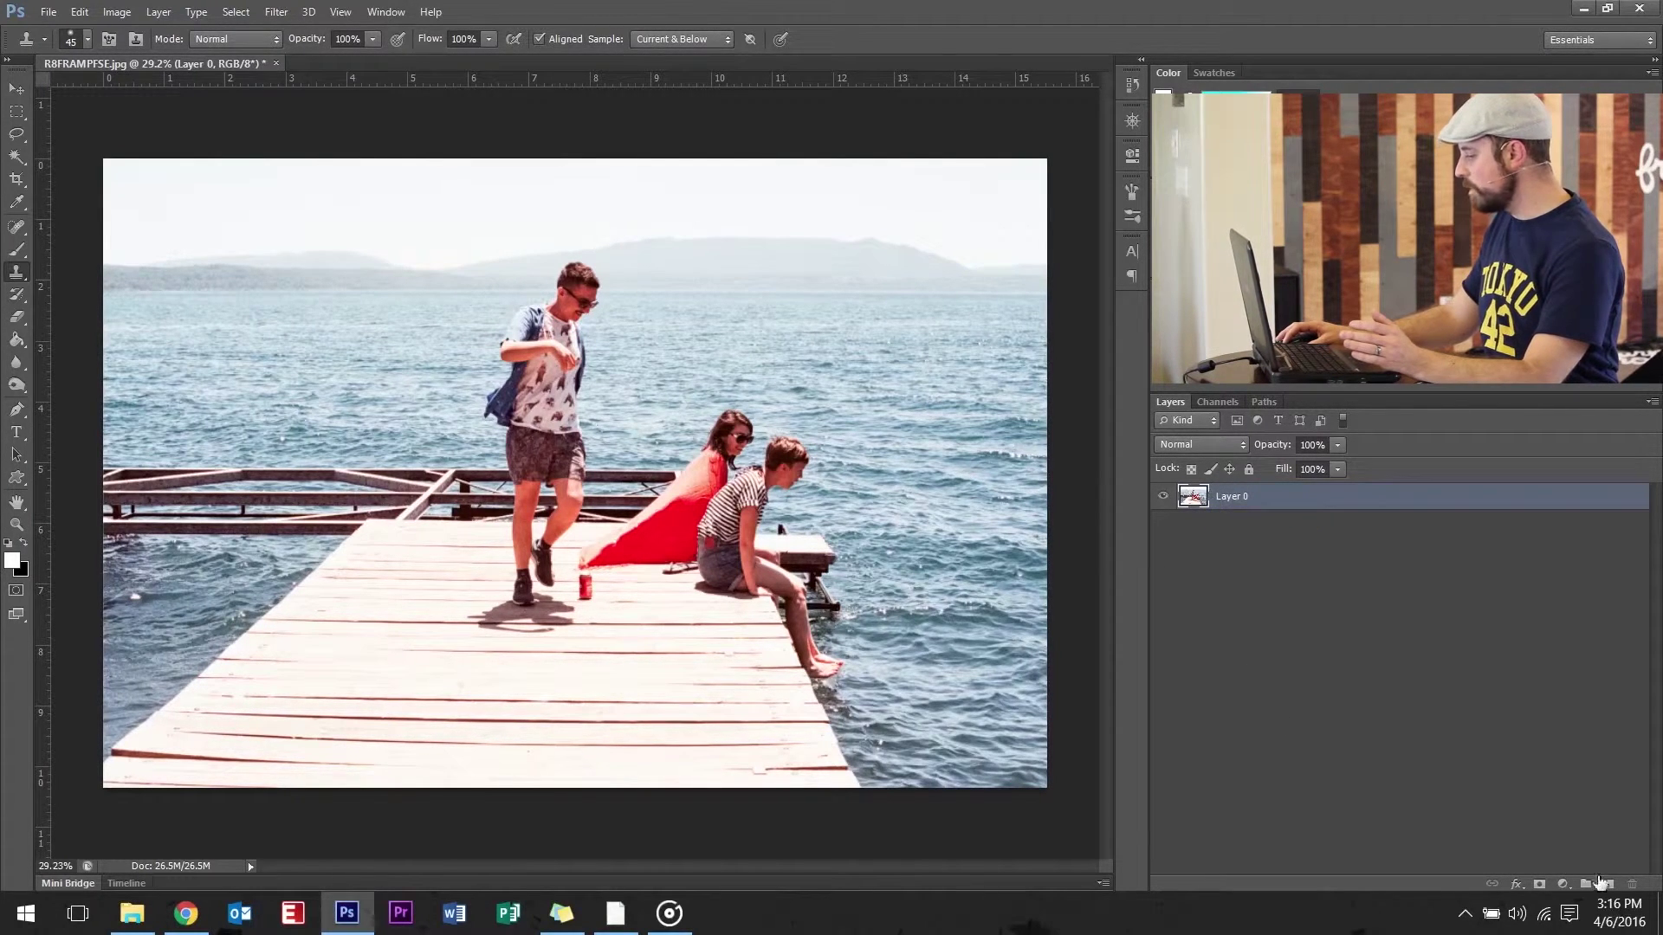
pyautogui.click(1610, 885)
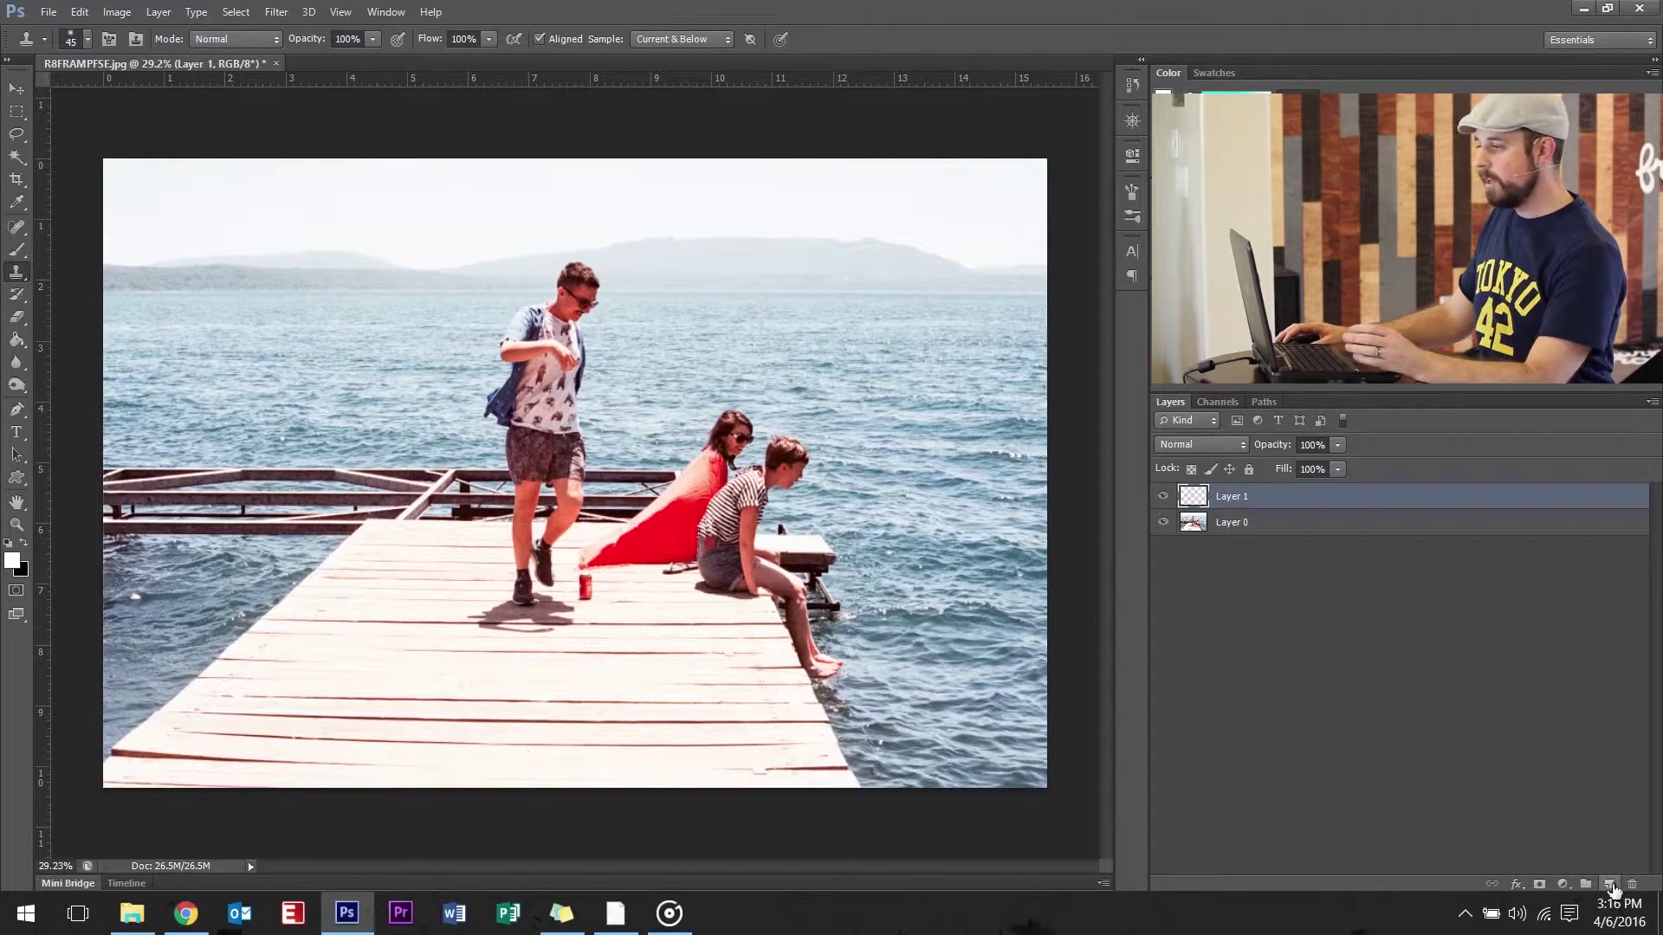
# - Set up the Clone Stamp tool with an 80 px brush that samples Current & Below
pyautogui.click(14, 279)
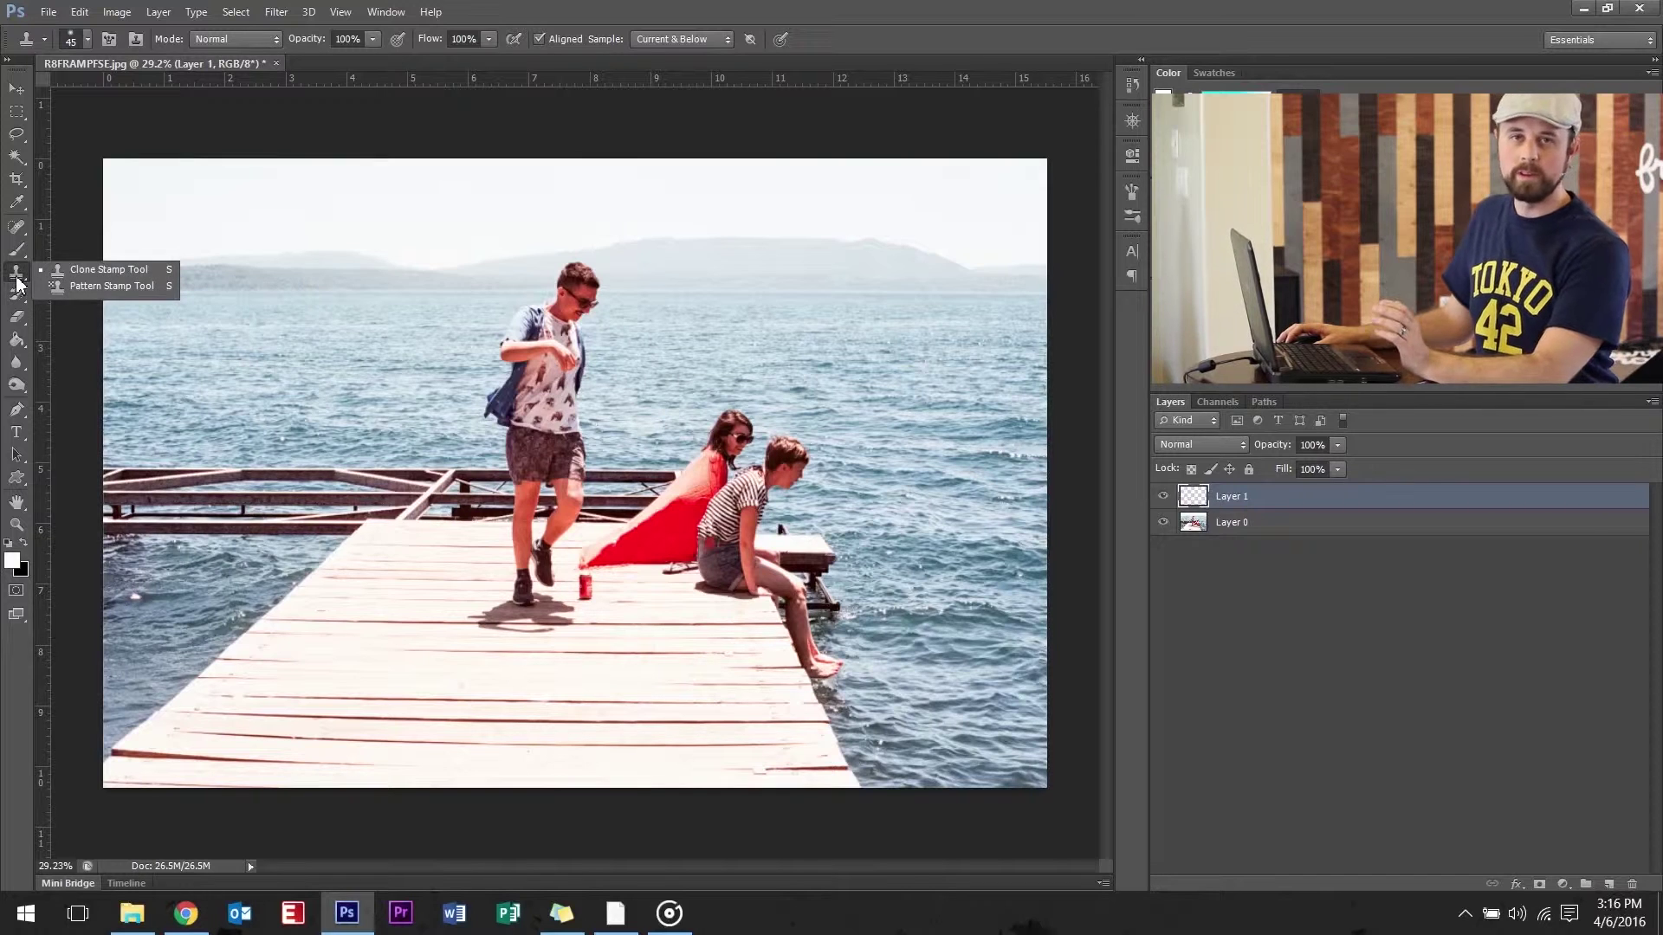
pyautogui.click(61, 275)
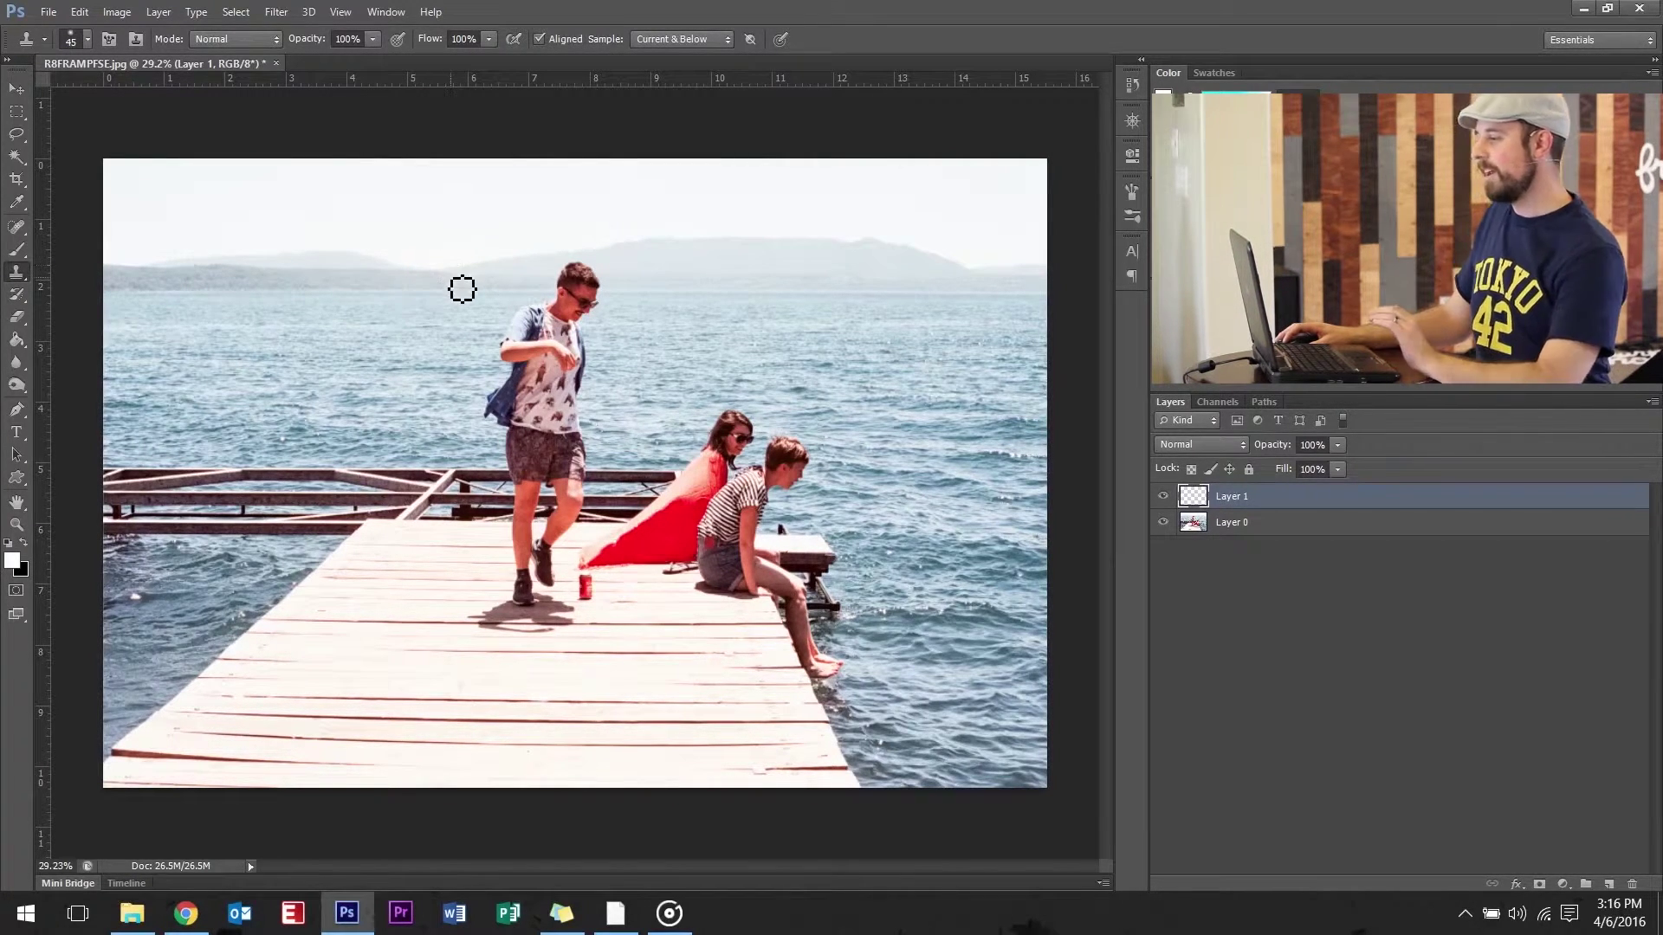
pyautogui.press(']')
pyautogui.press(']')
pyautogui.press(']')
pyautogui.press(']')
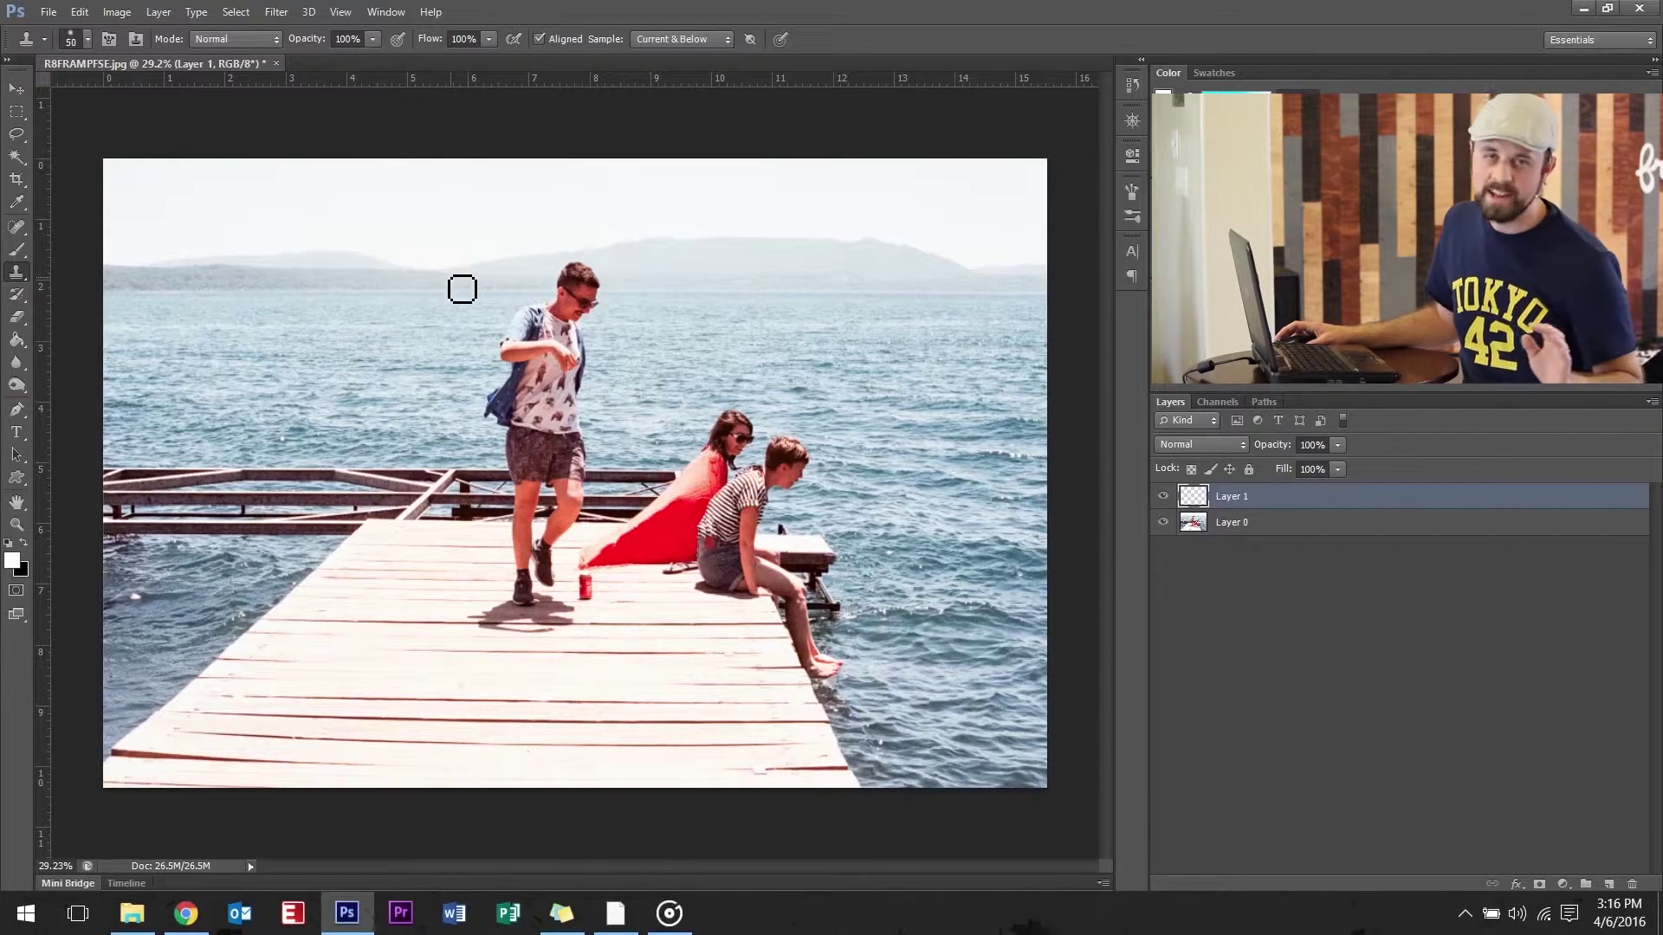
pyautogui.click(685, 39)
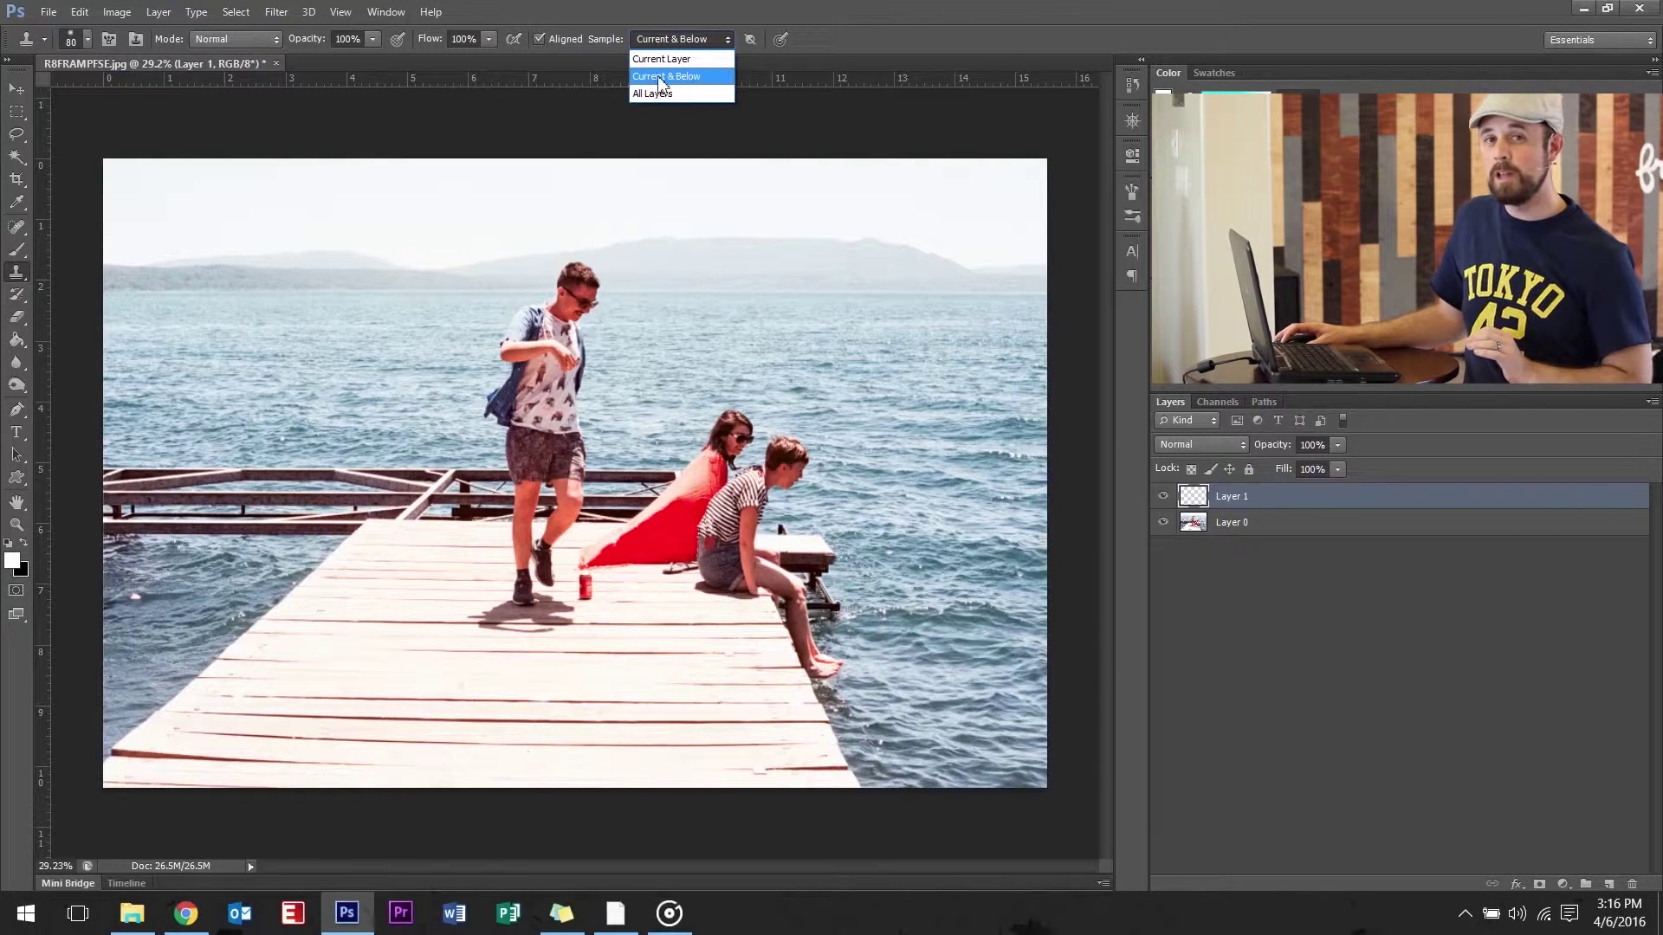
pyautogui.click(696, 76)
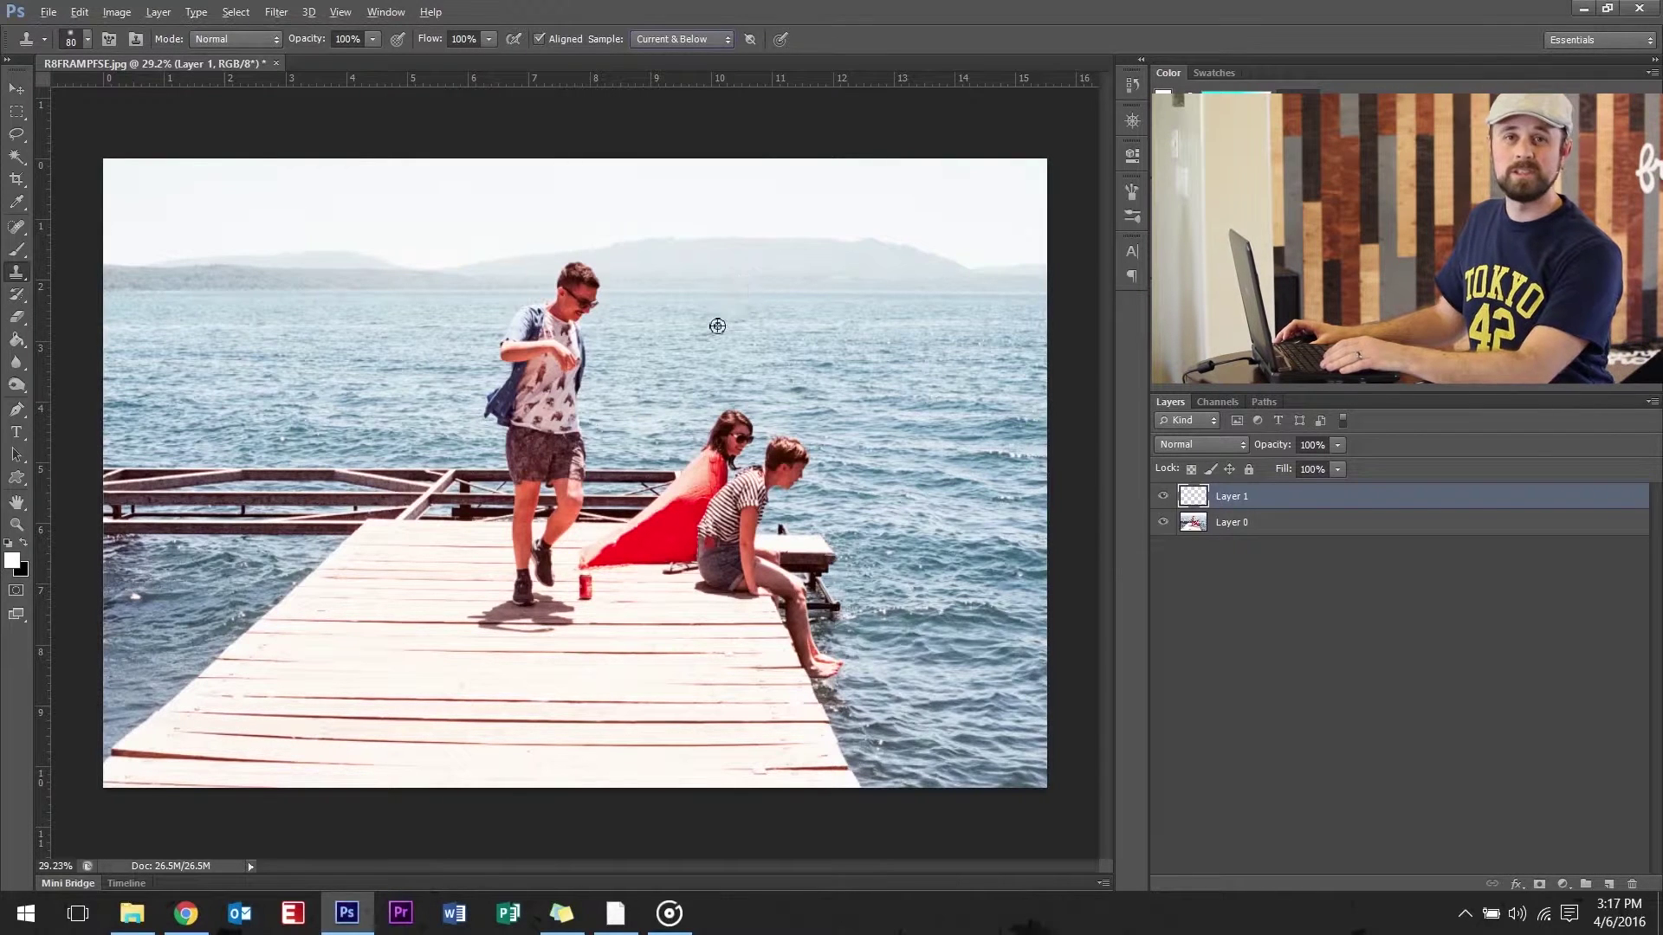
# - Clone the horizon and open water over the standing man's head and upper torso, using a 250 px Clone Stamp brush
pyautogui.click(15, 88)
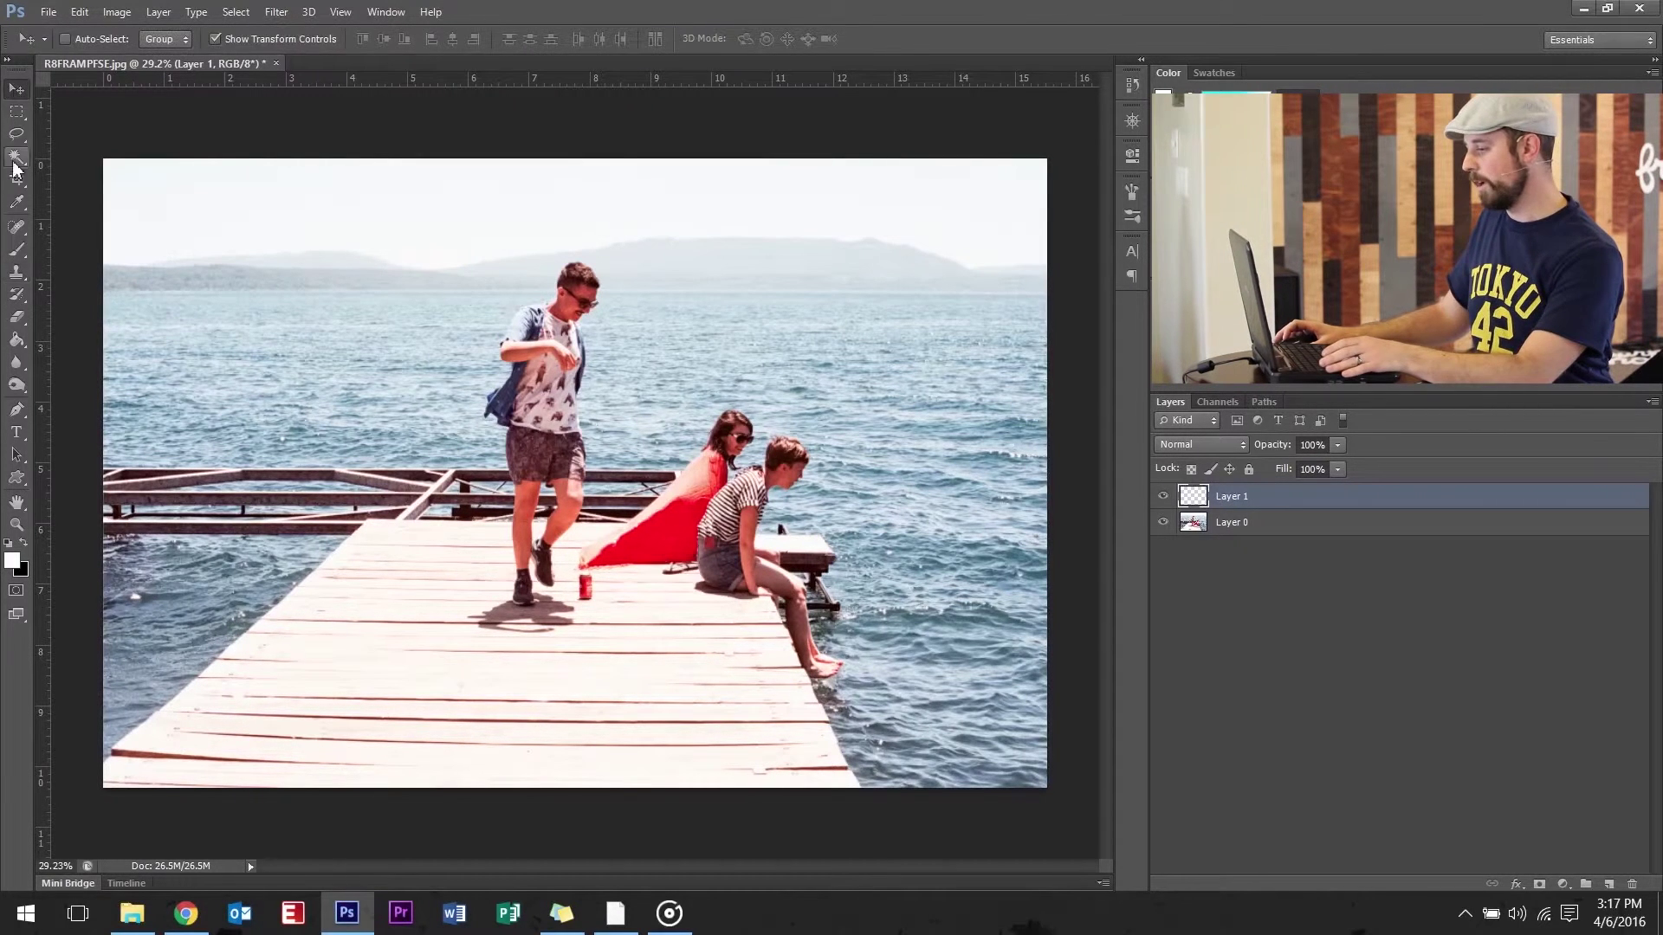
pyautogui.click(17, 273)
pyautogui.scroll(3, 703, 320)
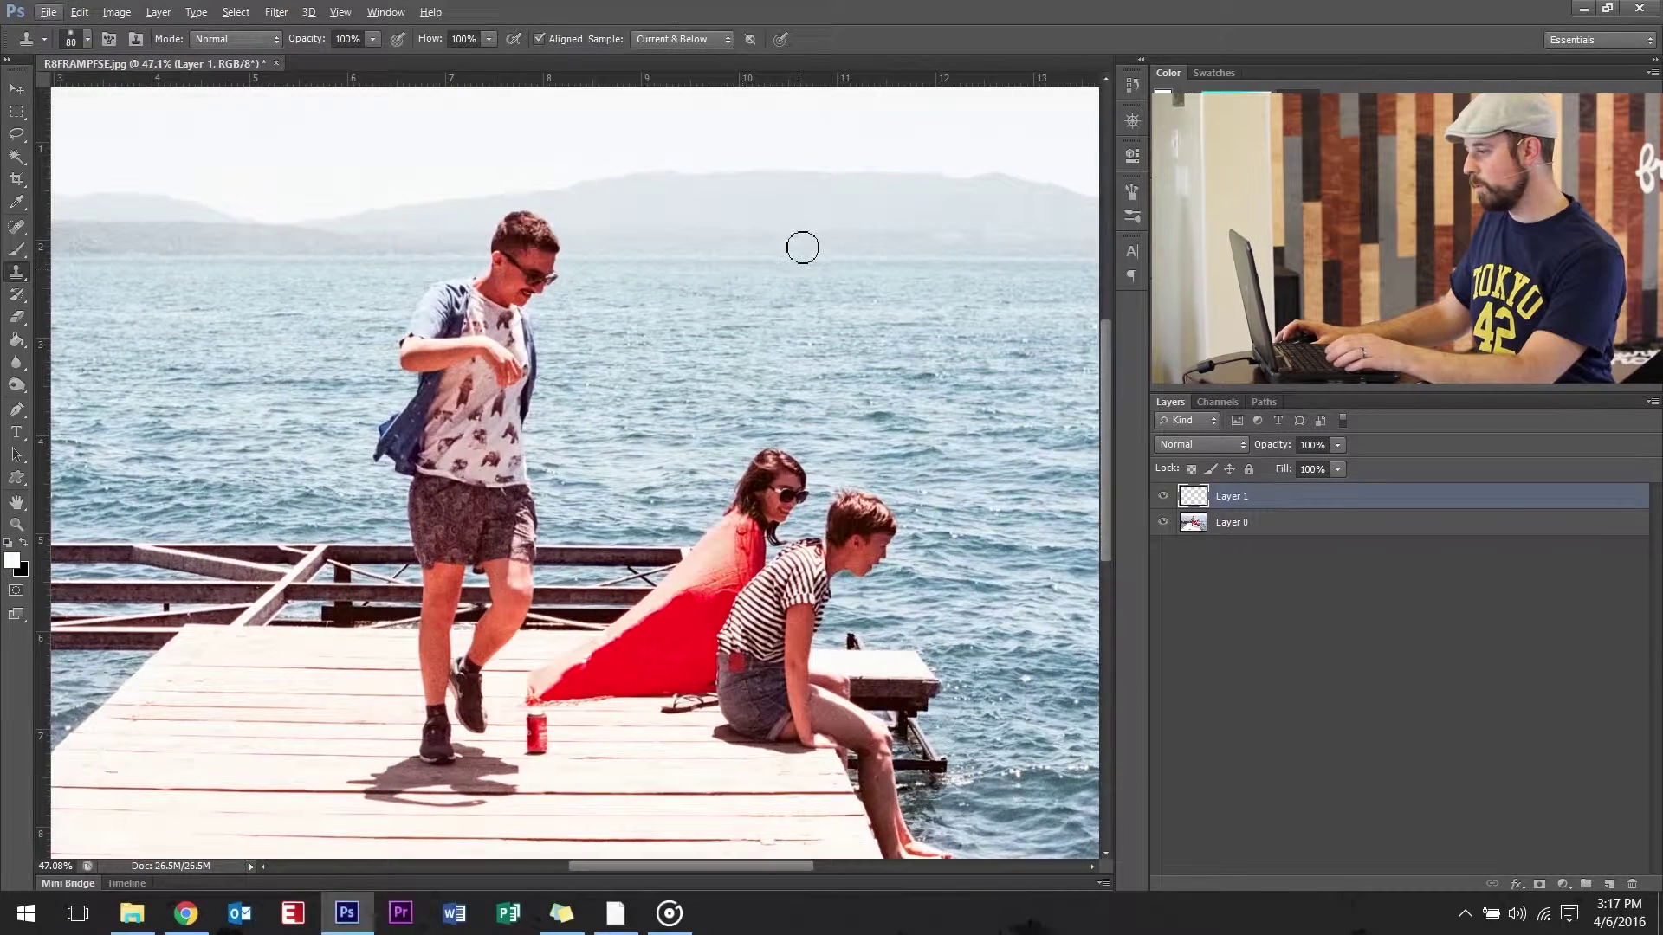
pyautogui.press(']')
pyautogui.press(']')
pyautogui.press(']')
pyautogui.press(']')
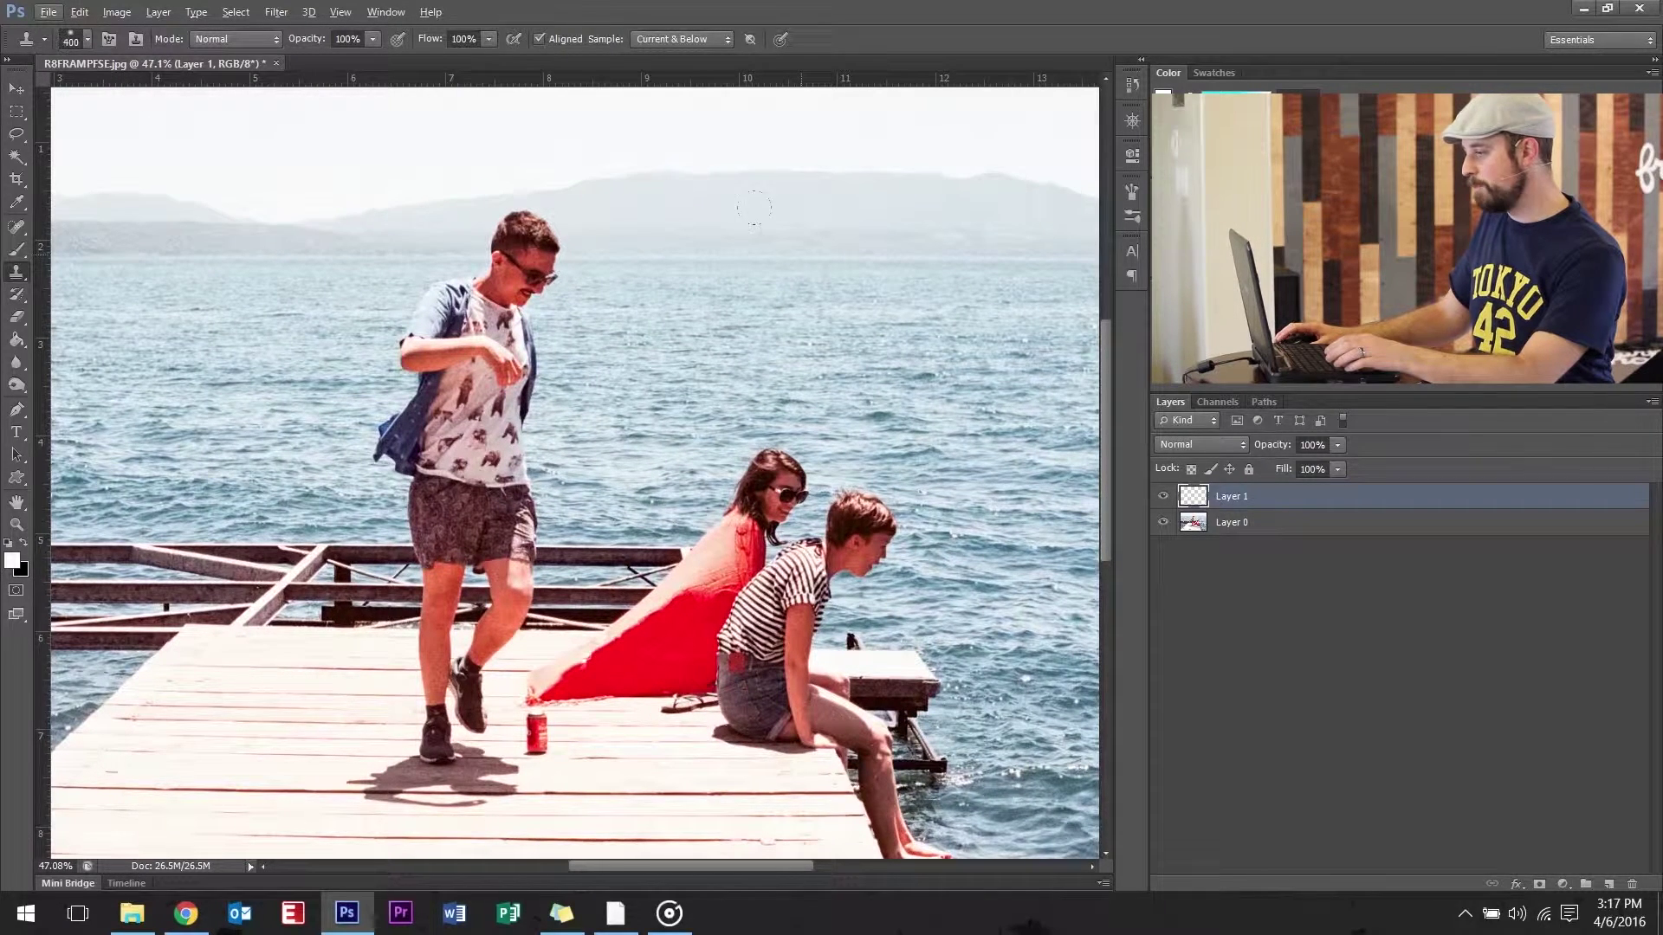
pyautogui.press('[')
pyautogui.press('[')
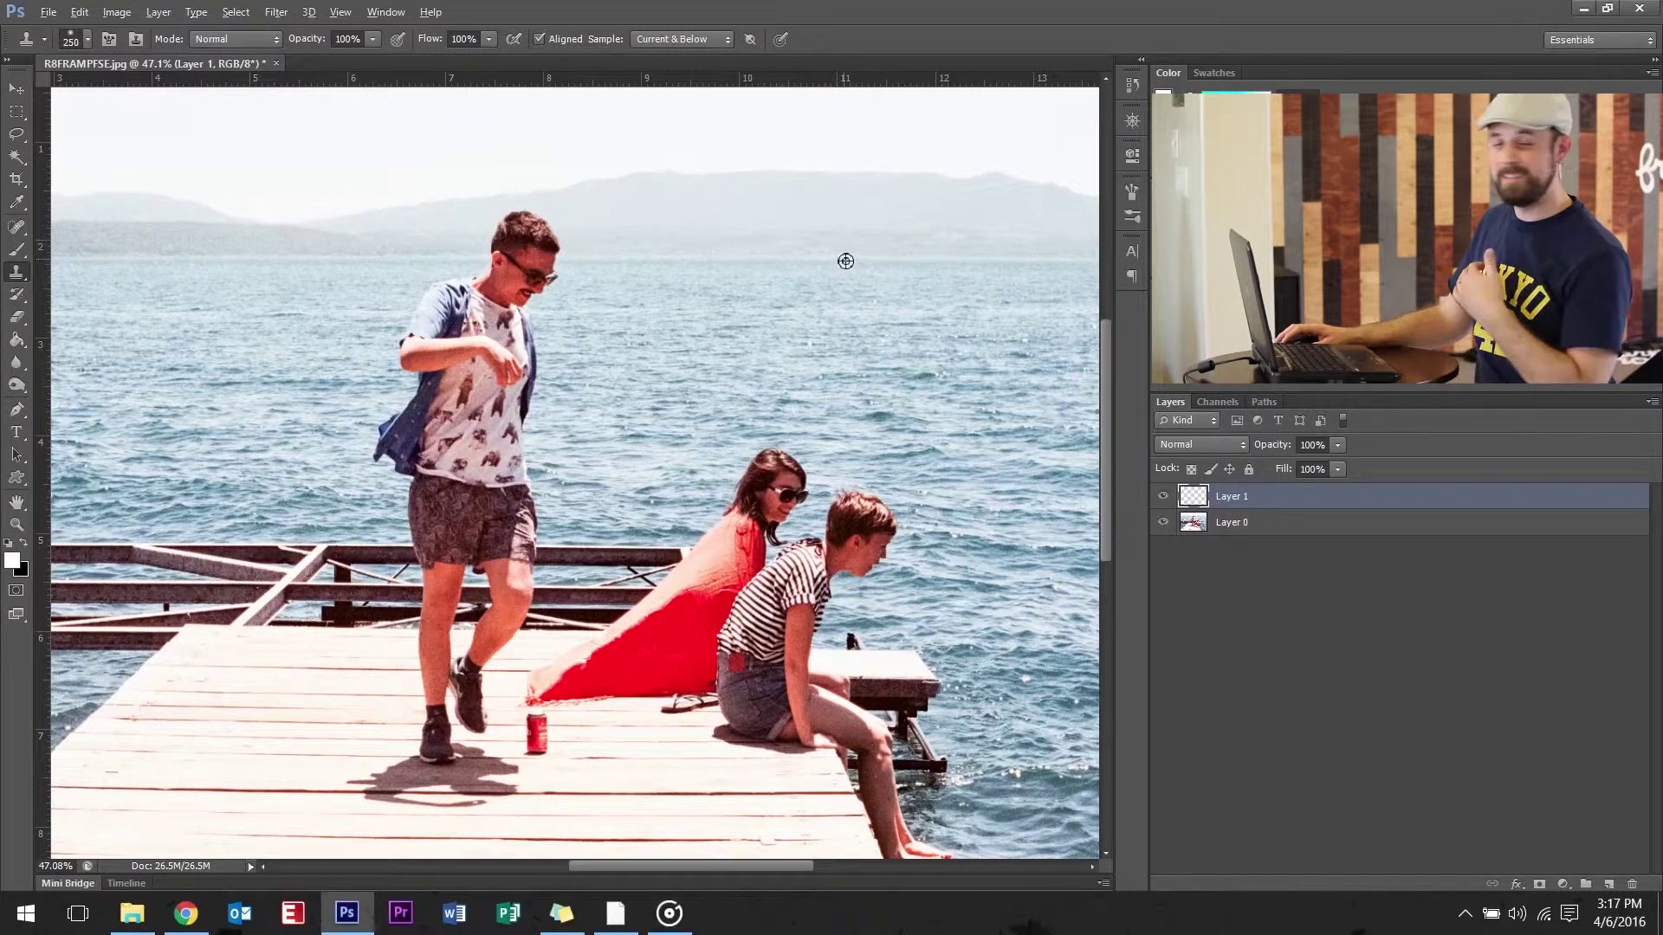
pyautogui.keyDown('alt'); pyautogui.click(845, 260); pyautogui.keyUp('alt')
pyautogui.moveTo(528, 260)
pyautogui.mouseDown()
pyautogui.moveTo(520, 221)
pyautogui.moveTo(468, 337)
pyautogui.moveTo(411, 390)
pyautogui.moveTo(554, 385)
pyautogui.moveTo(416, 407)
pyautogui.moveTo(513, 360)
pyautogui.mouseUp()
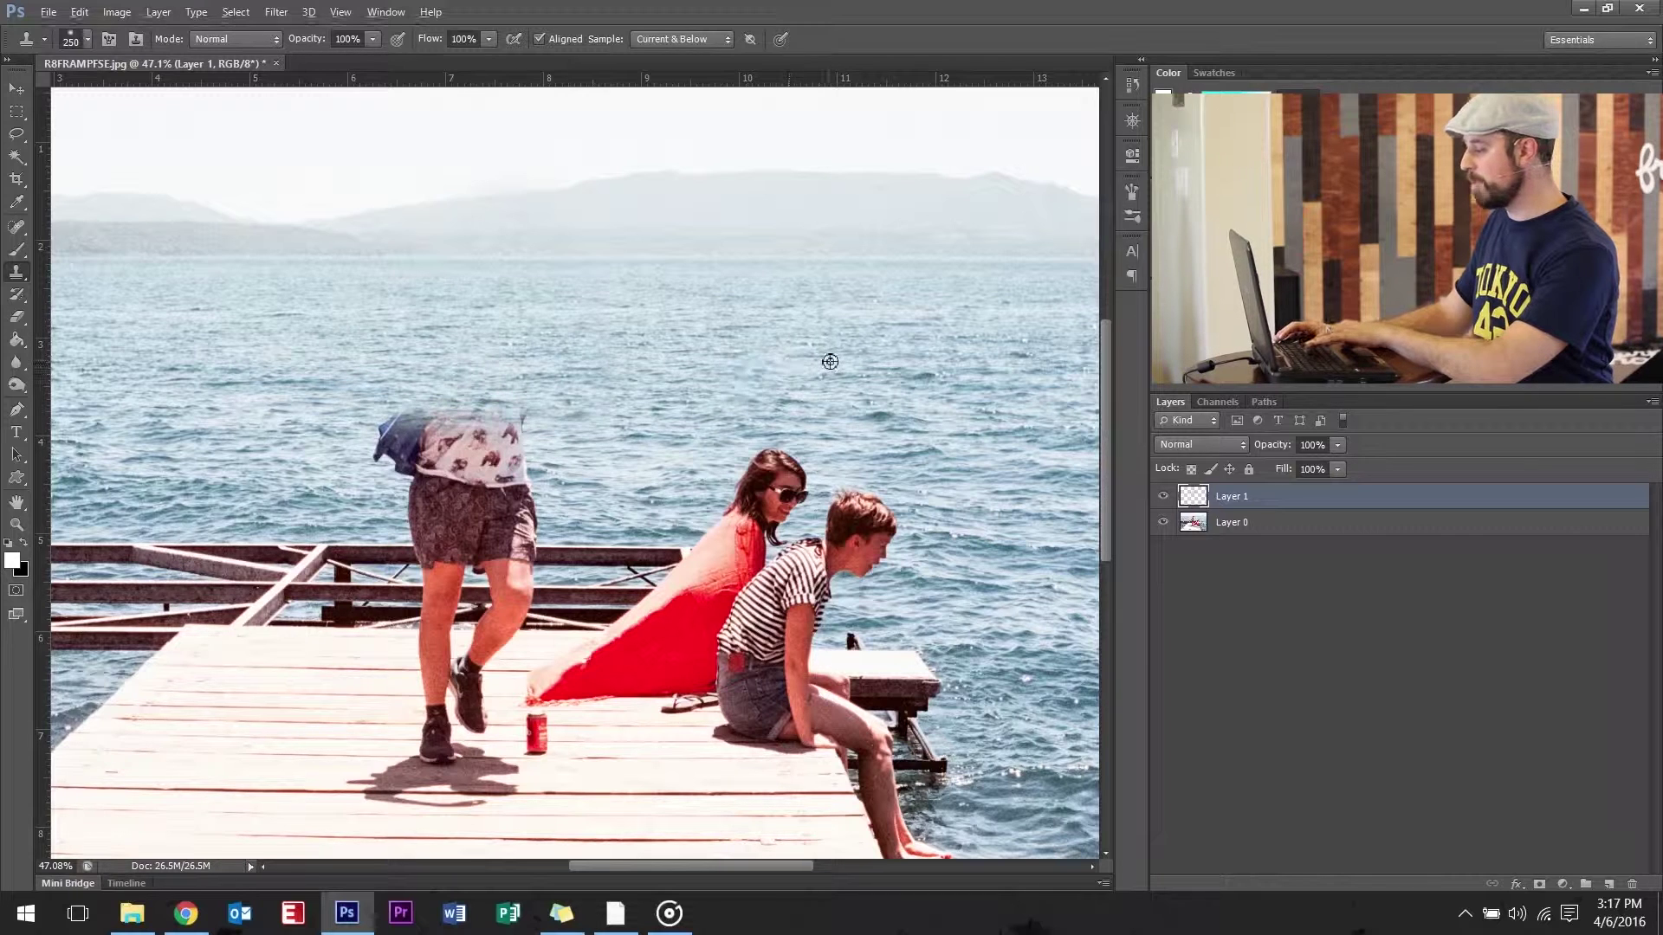
# - Clone water from beside the man over his remaining torso down to the upper part of his shorts
pyautogui.keyDown('alt'); pyautogui.click(830, 361); pyautogui.keyUp('alt')
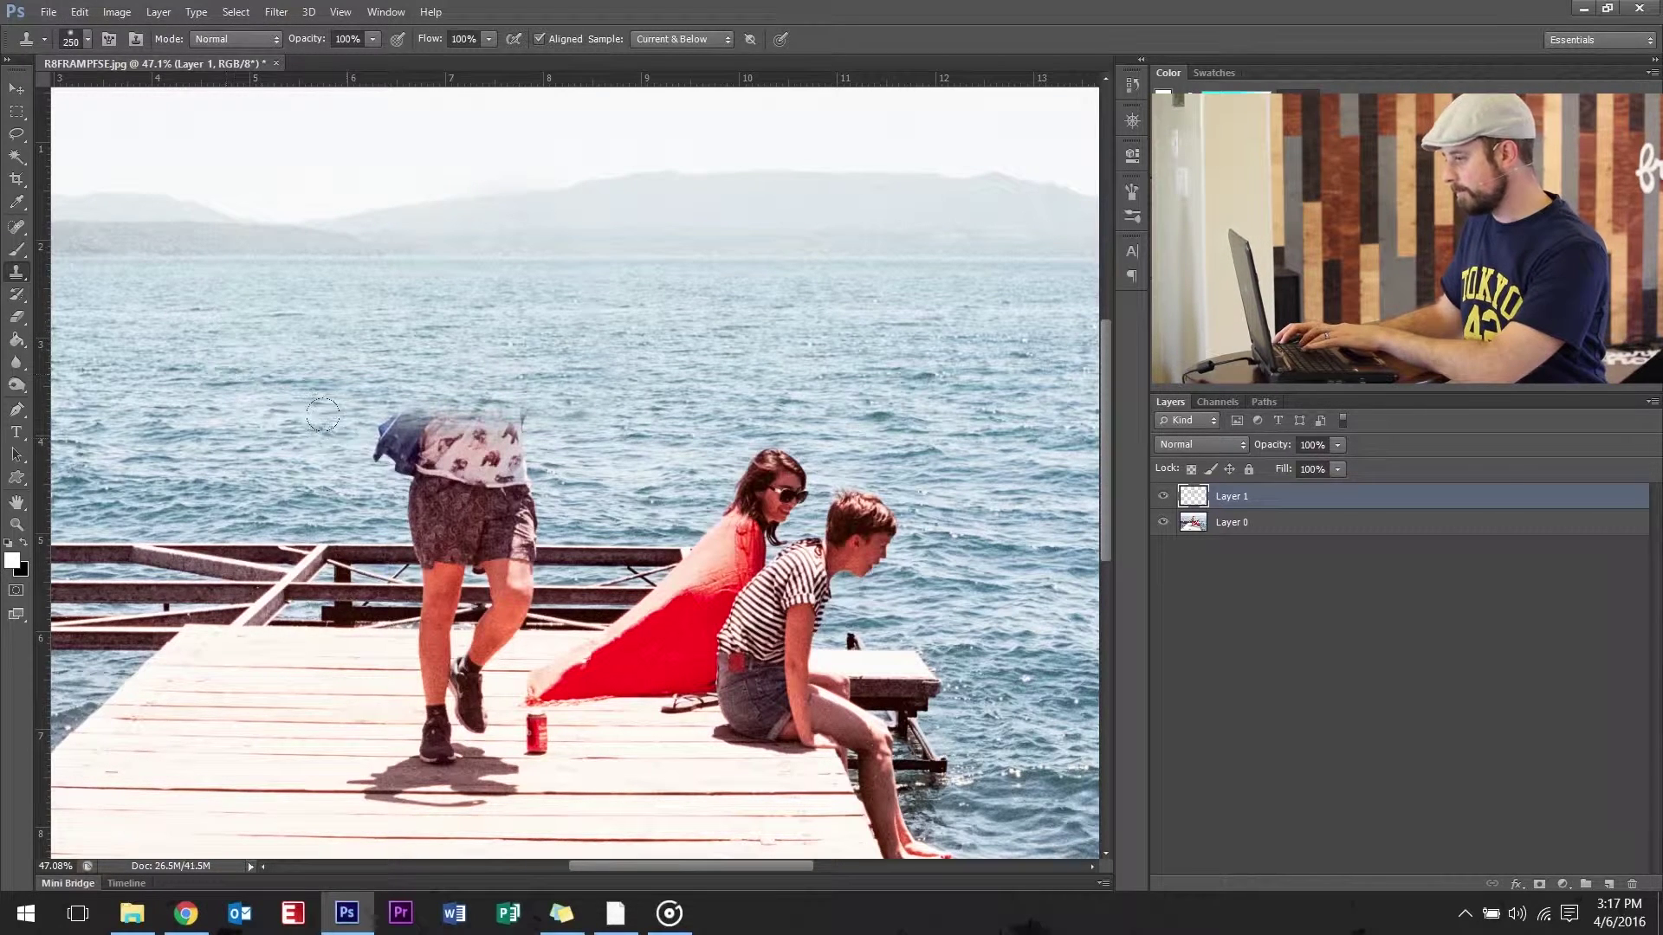
pyautogui.moveTo(322, 414)
pyautogui.mouseDown()
pyautogui.moveTo(476, 394)
pyautogui.moveTo(448, 425)
pyautogui.moveTo(384, 440)
pyautogui.moveTo(521, 447)
pyautogui.moveTo(432, 444)
pyautogui.moveTo(443, 393)
pyautogui.moveTo(688, 342)
pyautogui.moveTo(545, 390)
pyautogui.moveTo(500, 438)
pyautogui.moveTo(547, 449)
pyautogui.moveTo(373, 468)
pyautogui.mouseUp()
pyautogui.keyDown('alt'); pyautogui.click(688, 343); pyautogui.keyUp('alt')
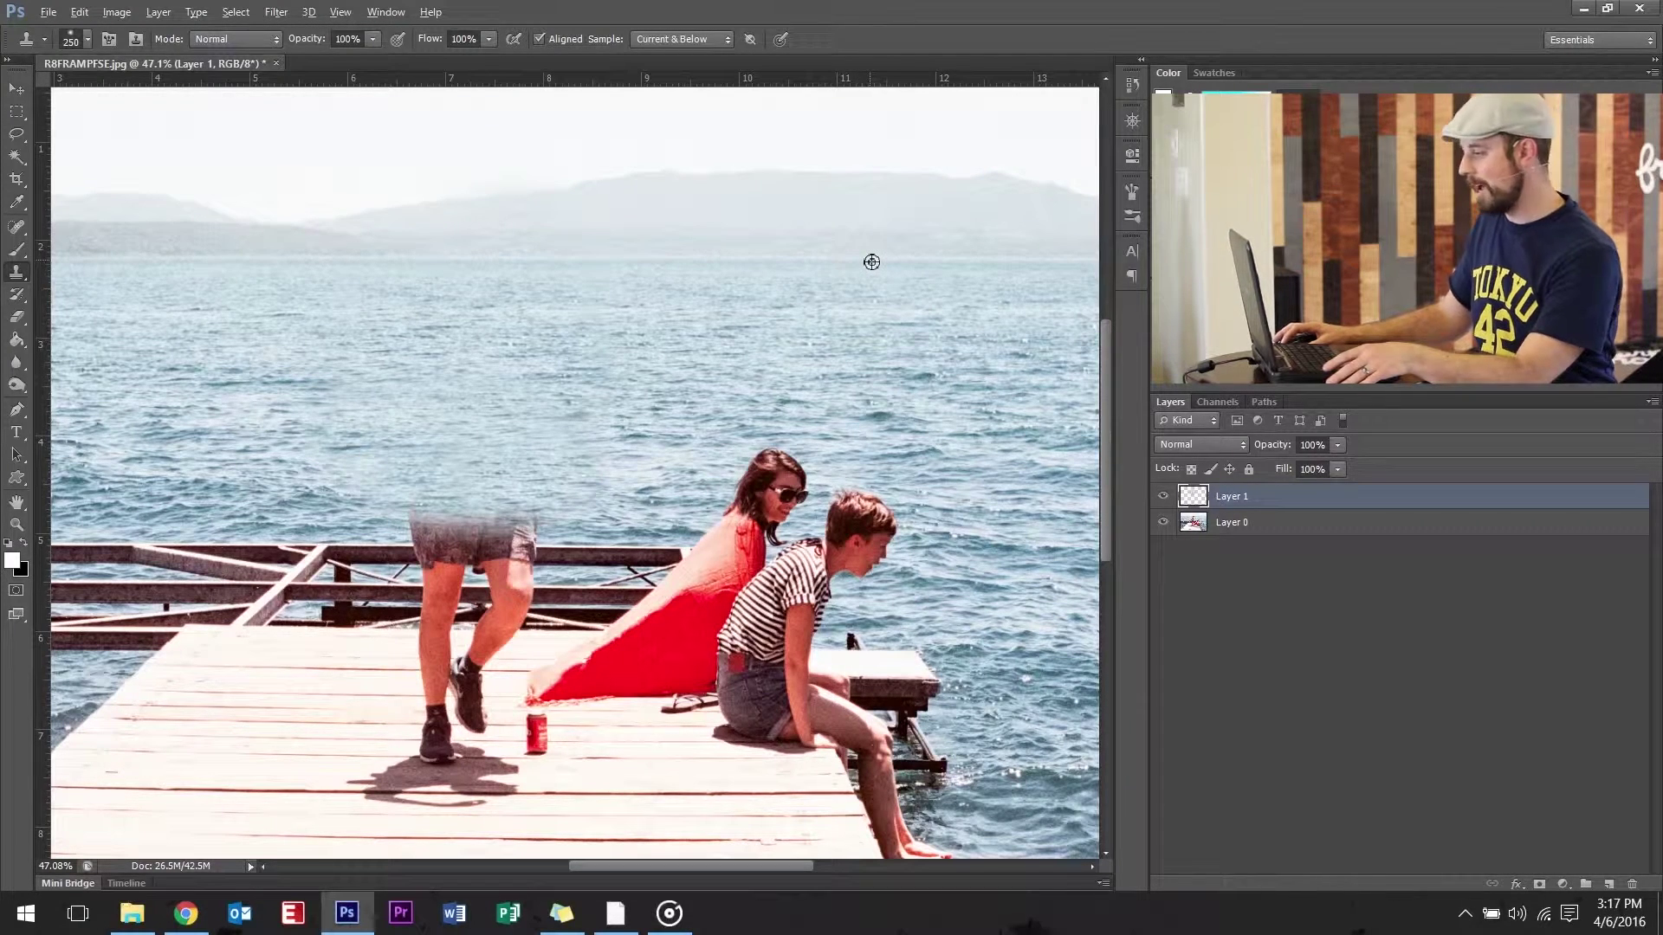
# - Try a clone stroke across the horizon line above the seated people
pyautogui.press('alt')
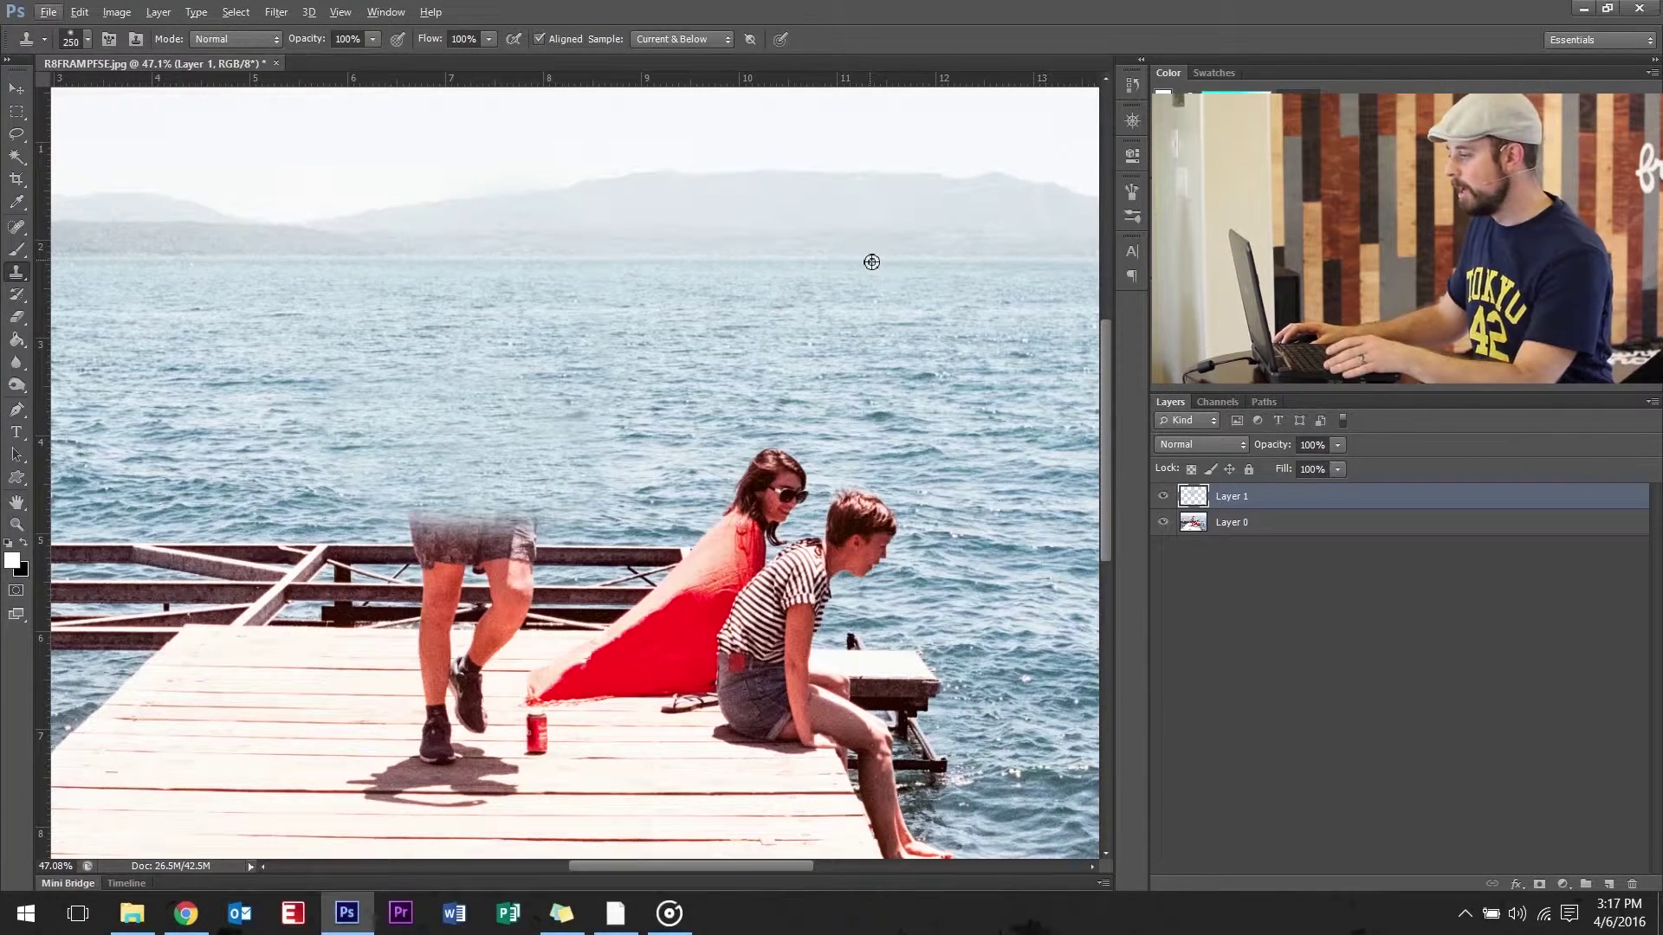
pyautogui.moveTo(871, 261); pyautogui.dragTo(846, 236)
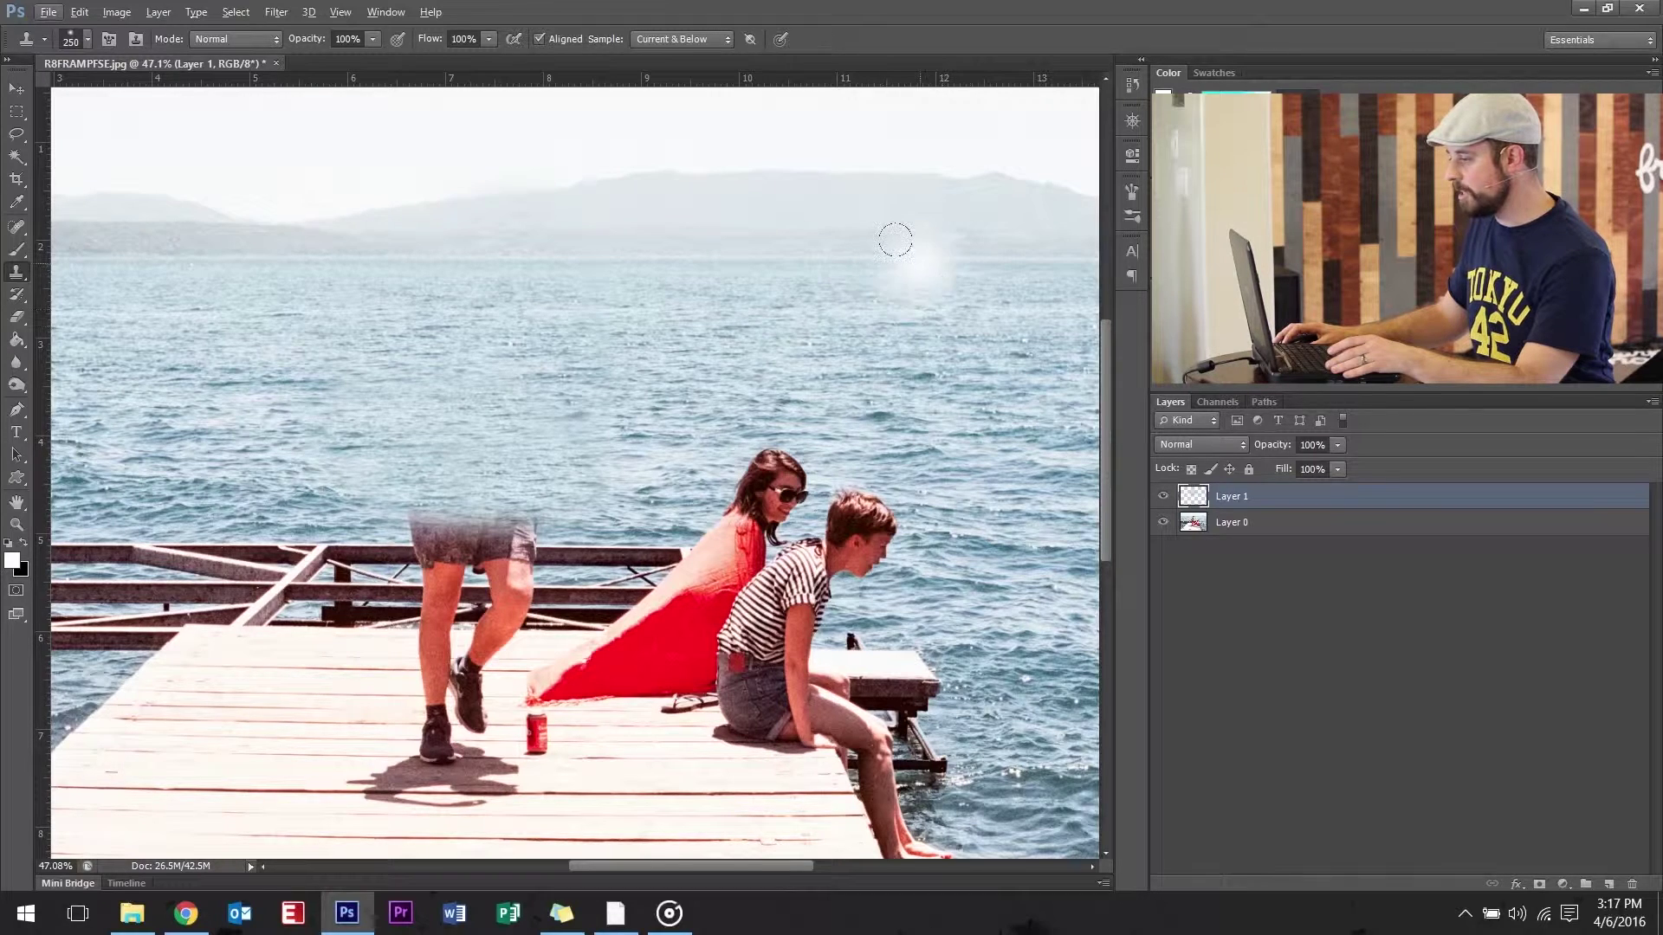
pyautogui.keyDown('alt'); pyautogui.click(925, 258); pyautogui.keyUp('alt')
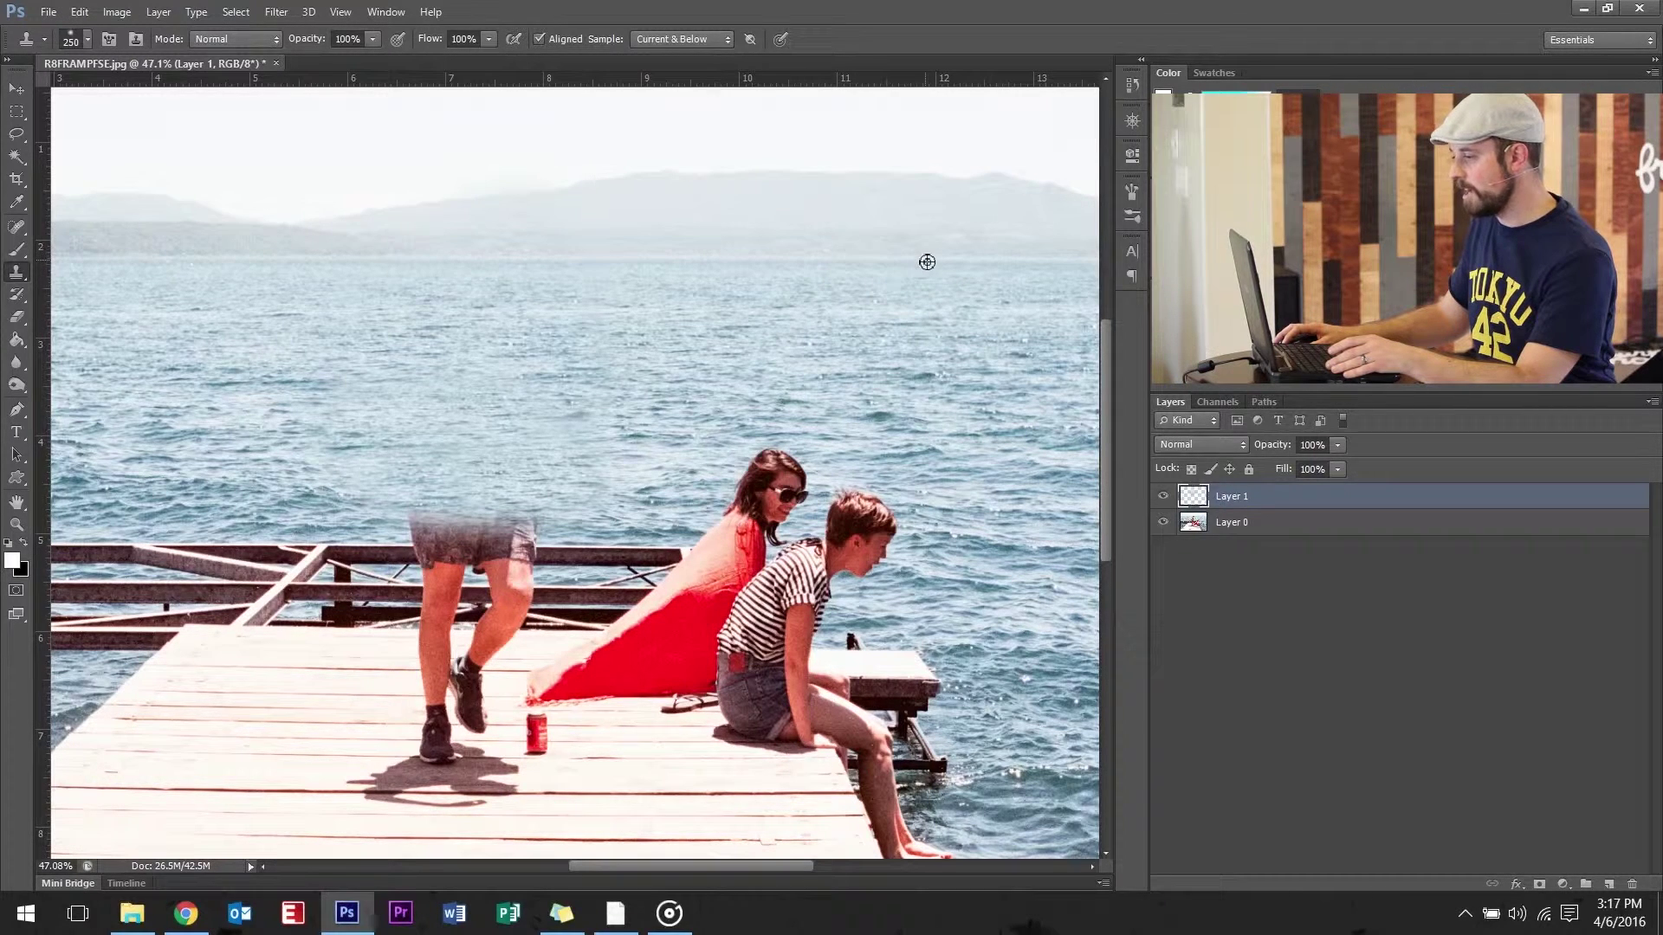
# - Toggle the visibility of Layer 1 to compare the cloned result with the original photo
pyautogui.click(1162, 498)
pyautogui.click(1162, 499)
pyautogui.click(1162, 498)
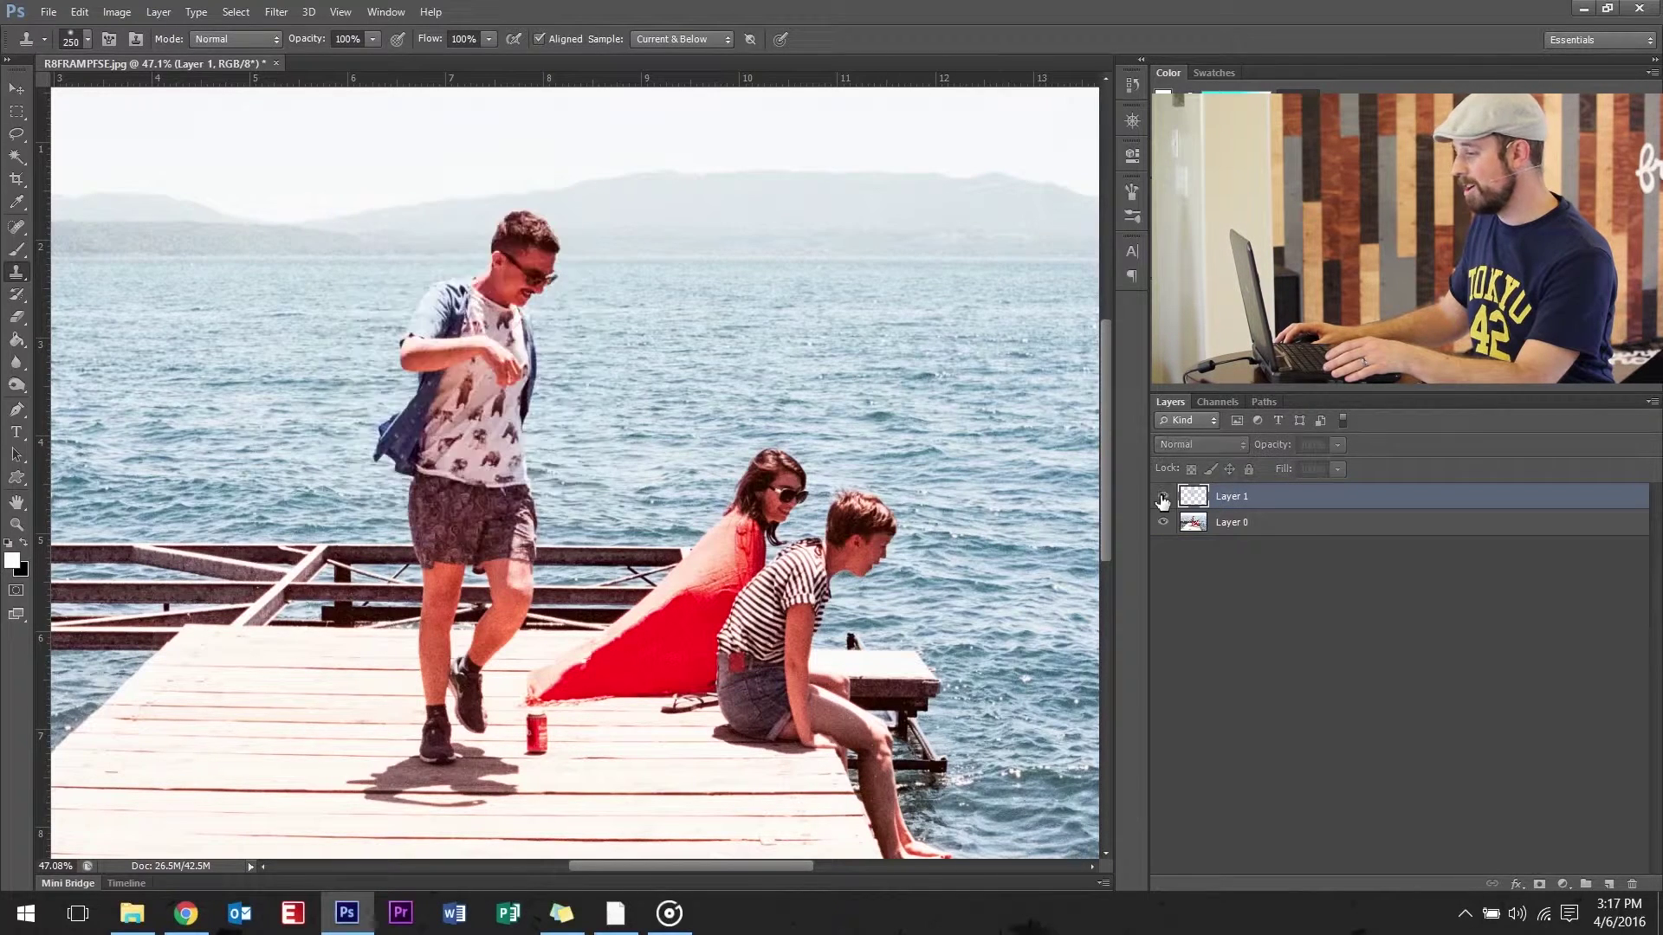
pyautogui.click(1162, 497)
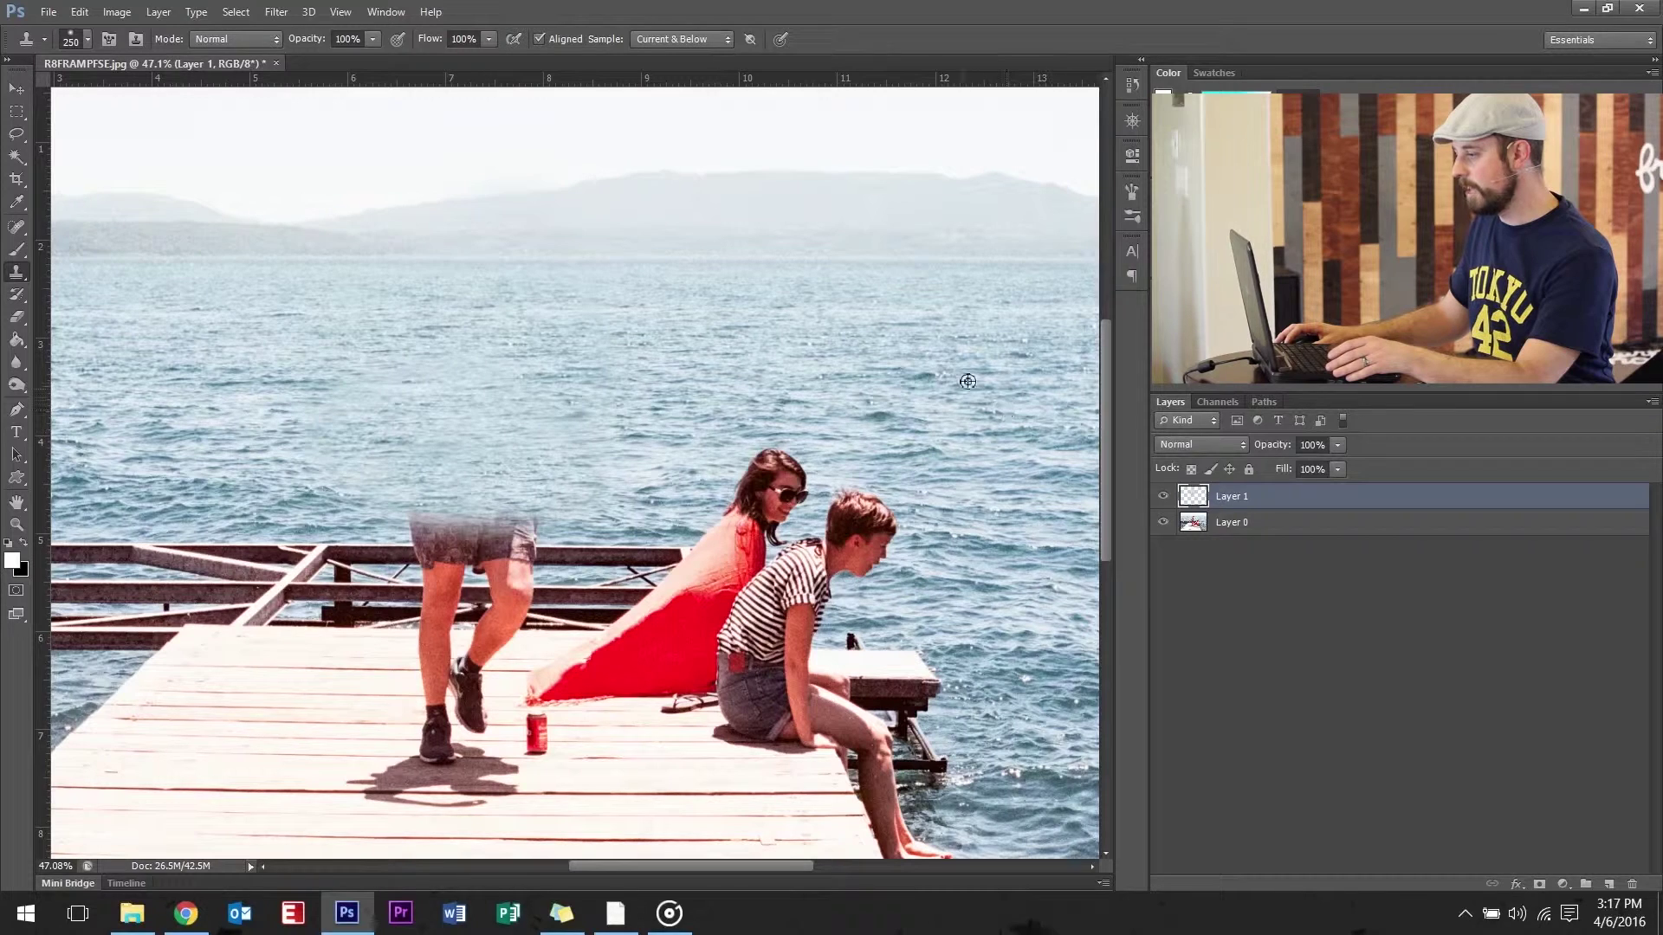
# - Clone more water over the blurry patch where the man's torso was, and check it against the original
pyautogui.moveTo(522, 377)
pyautogui.mouseDown()
pyautogui.moveTo(408, 381)
pyautogui.moveTo(521, 365)
pyautogui.moveTo(422, 348)
pyautogui.mouseUp()
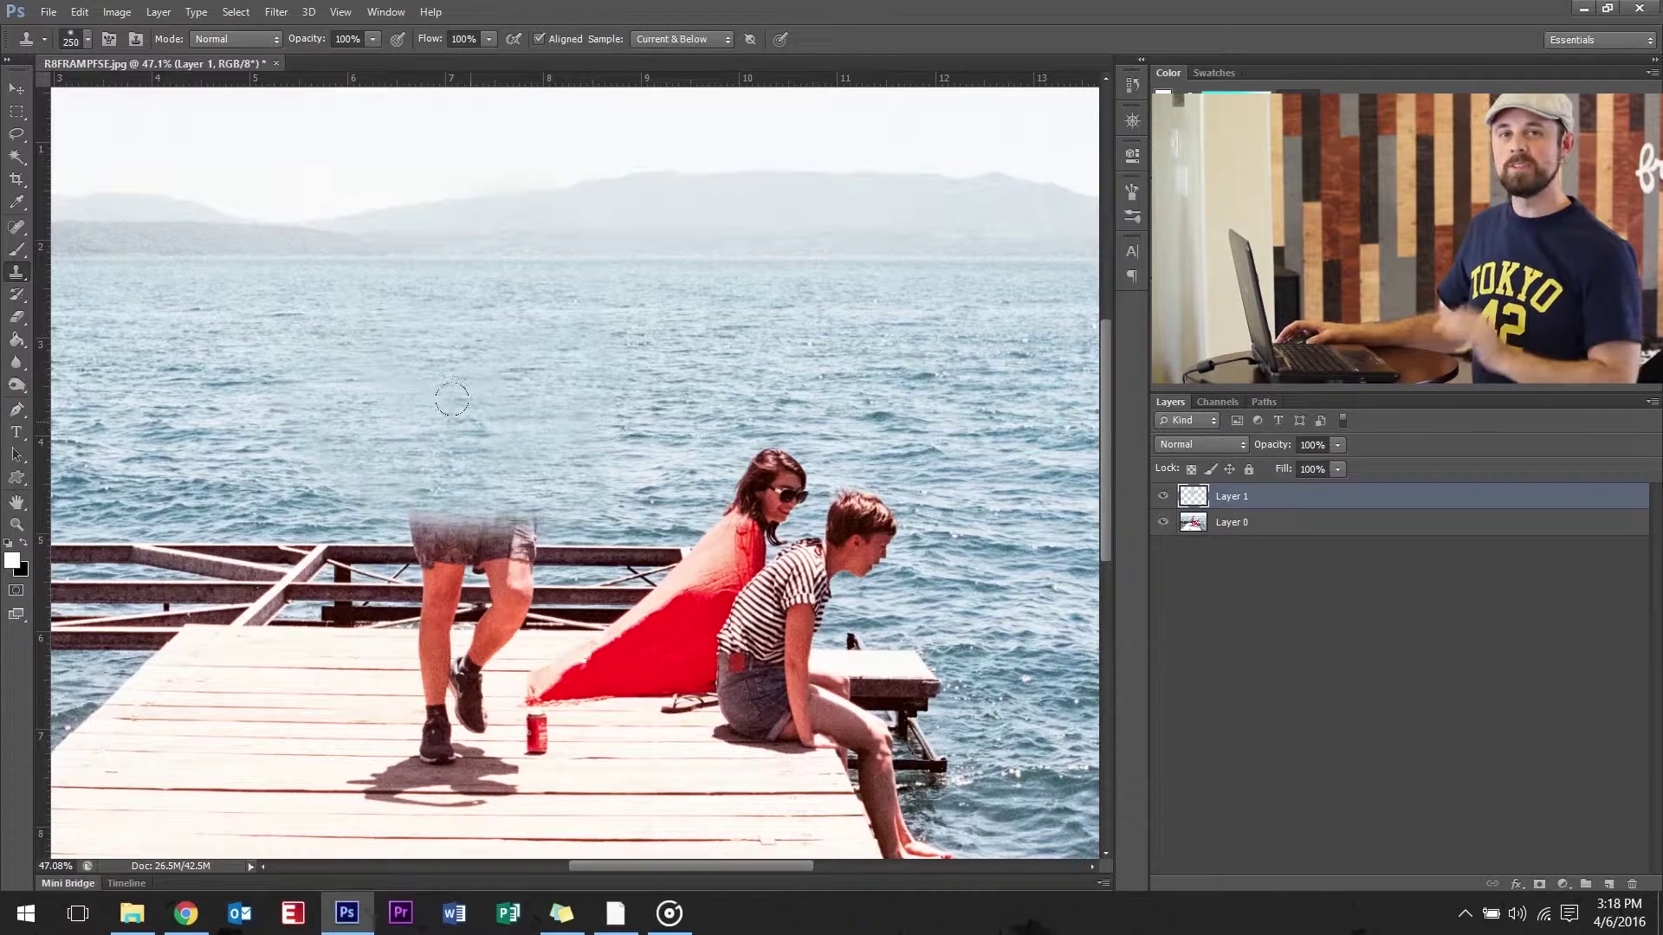
pyautogui.click(1164, 498)
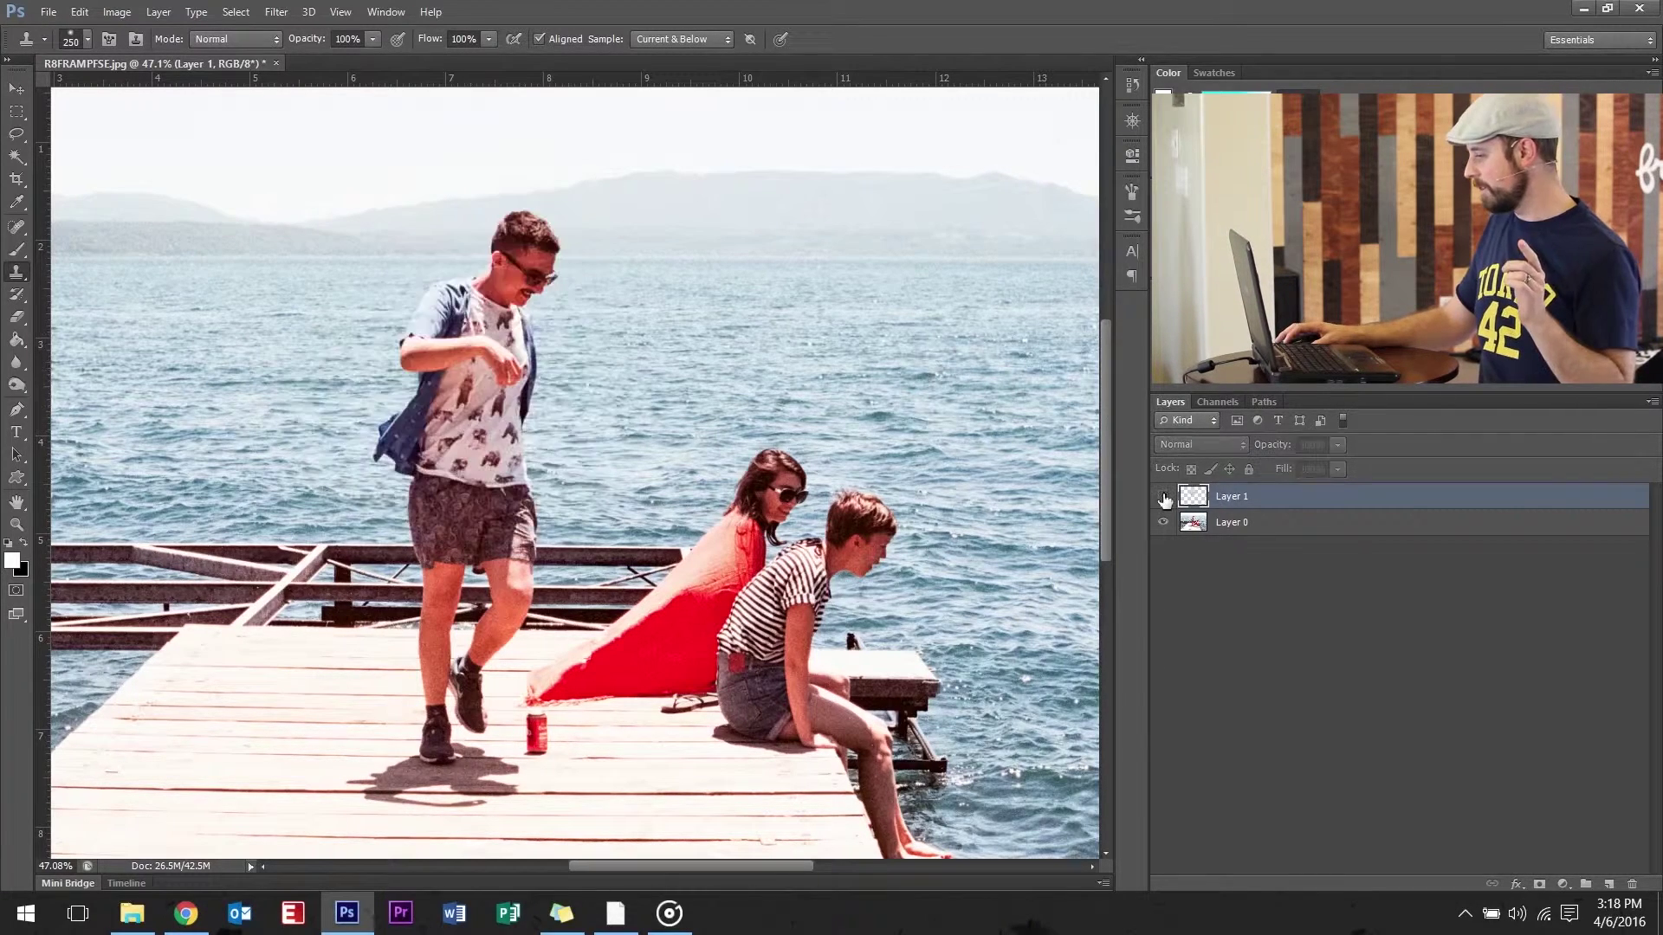
pyautogui.click(1164, 498)
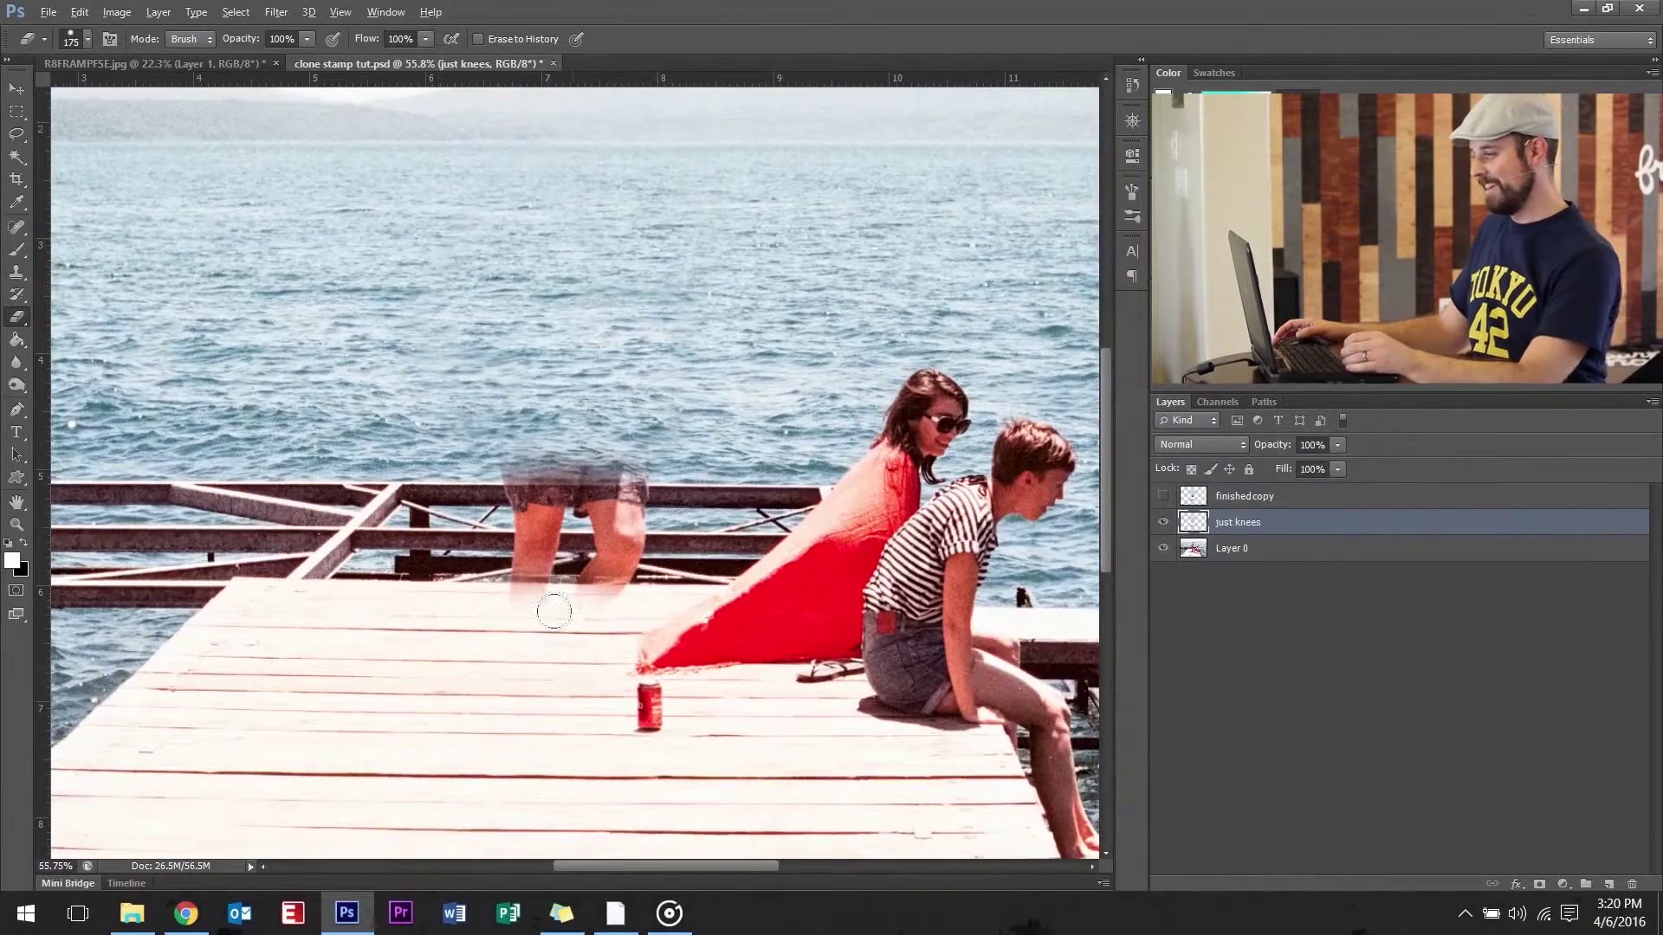
# - Examine up close the man's leftover knees against the dock railing on the just knees layer
pyautogui.scroll(2, 485, 676)
pyautogui.scroll(5, 597, 488)
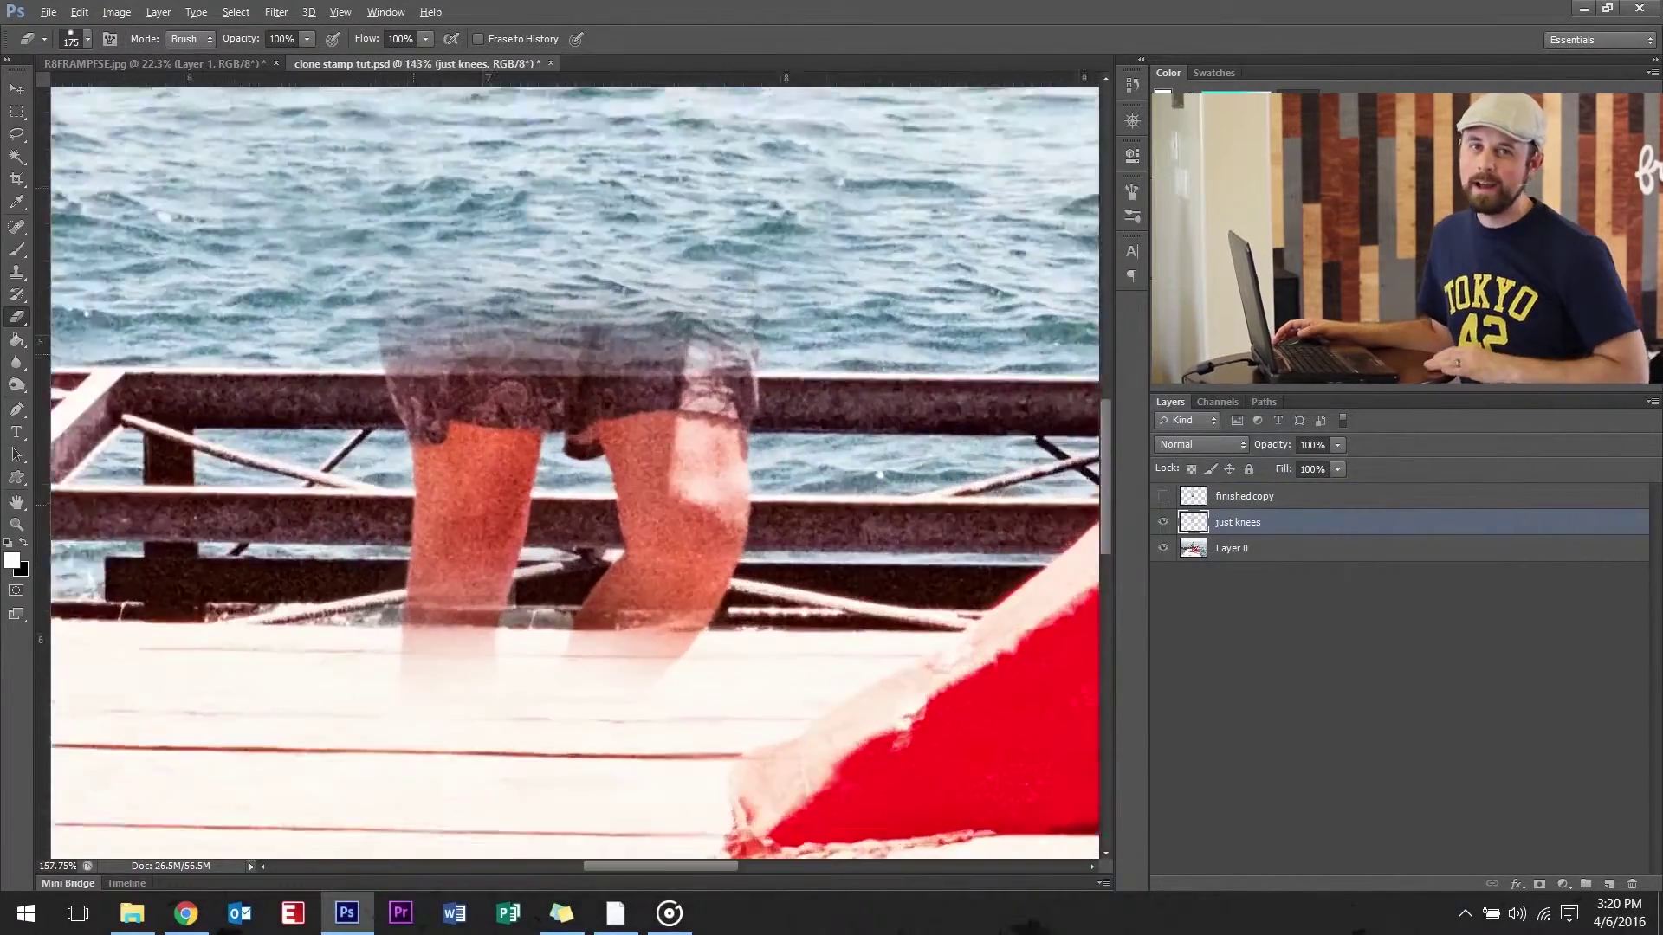
pyautogui.scroll(1, 481, 375)
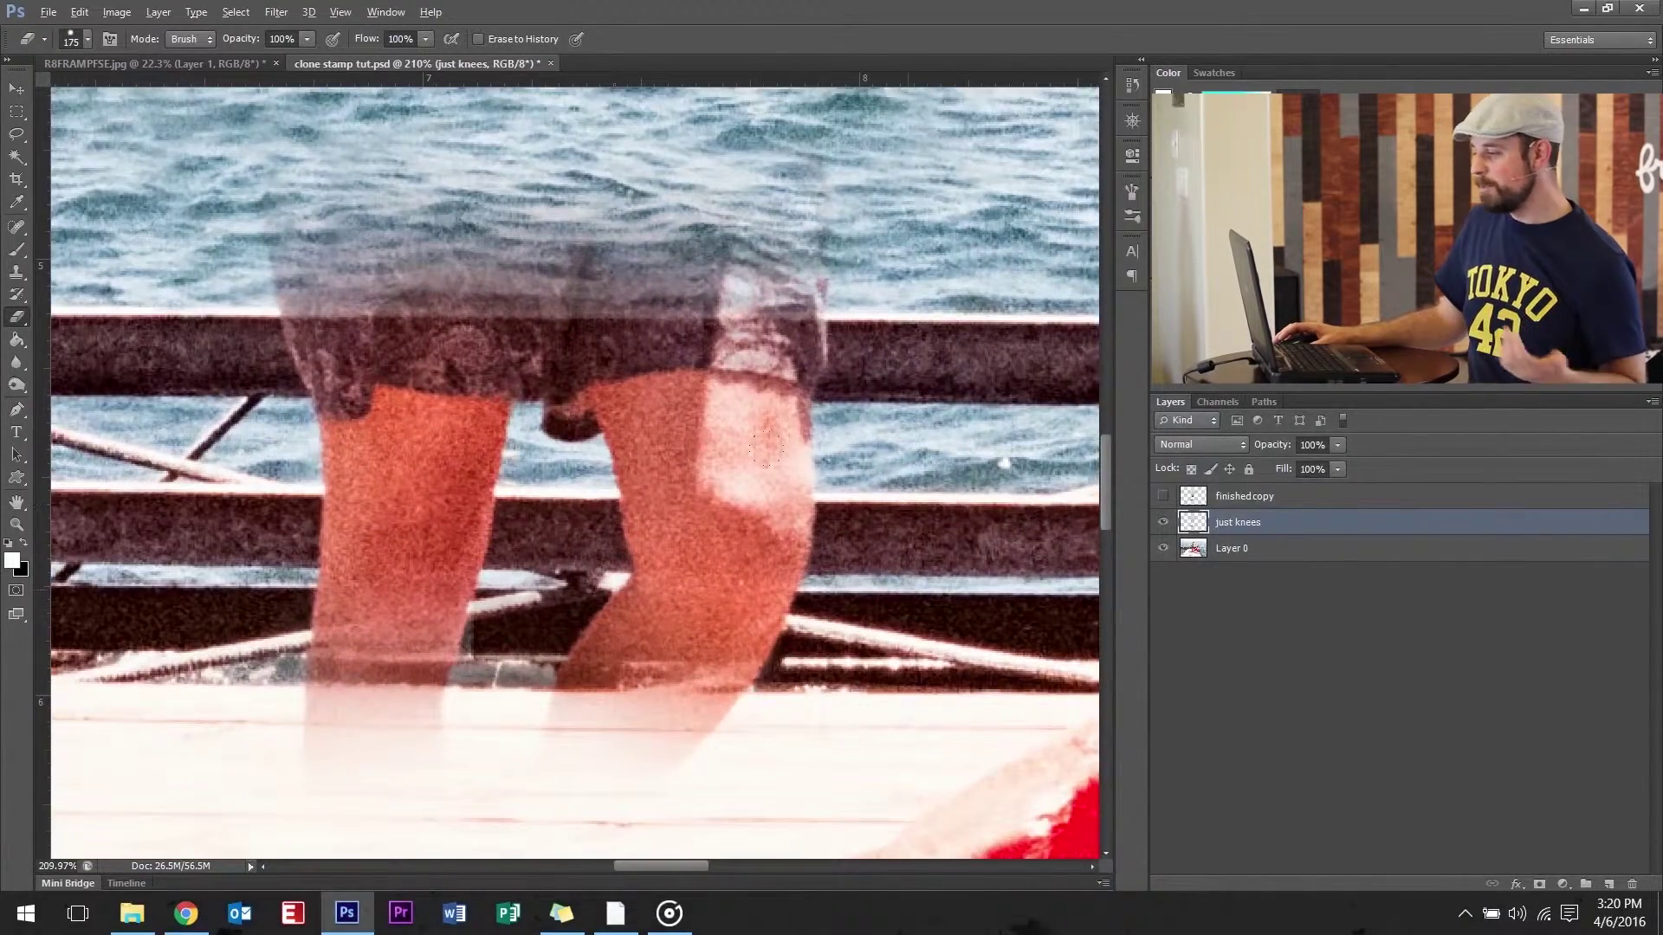
pyautogui.scroll(2, 866, 589)
pyautogui.scroll(-3, 593, 572)
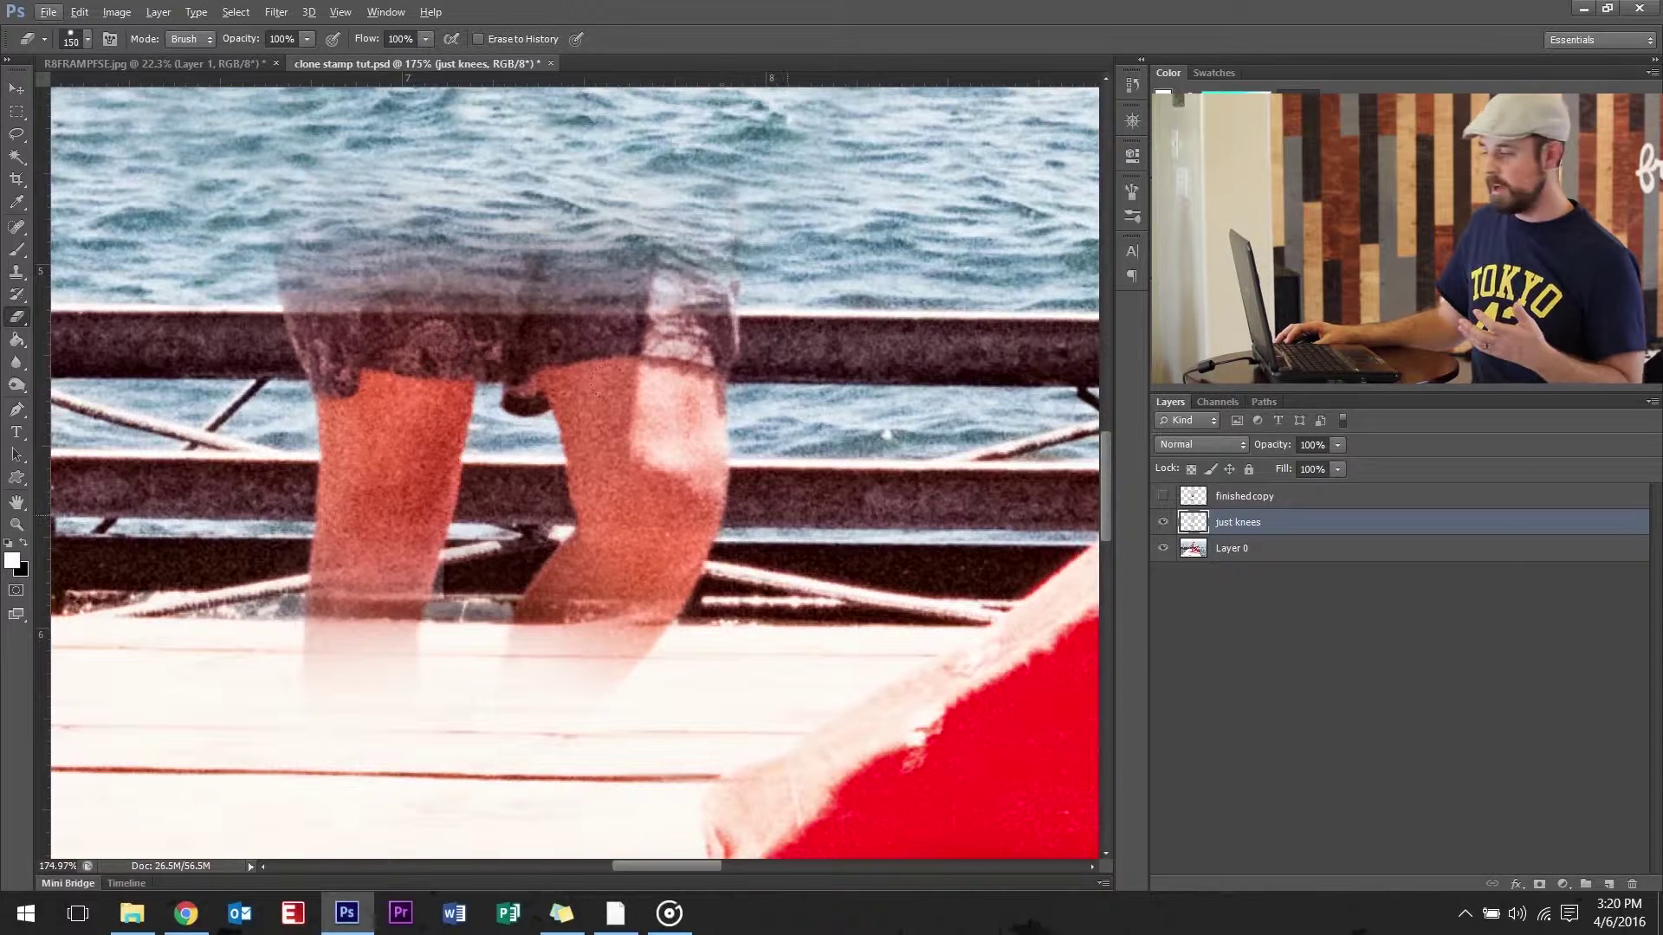
pyautogui.press('[')
pyautogui.press('[')
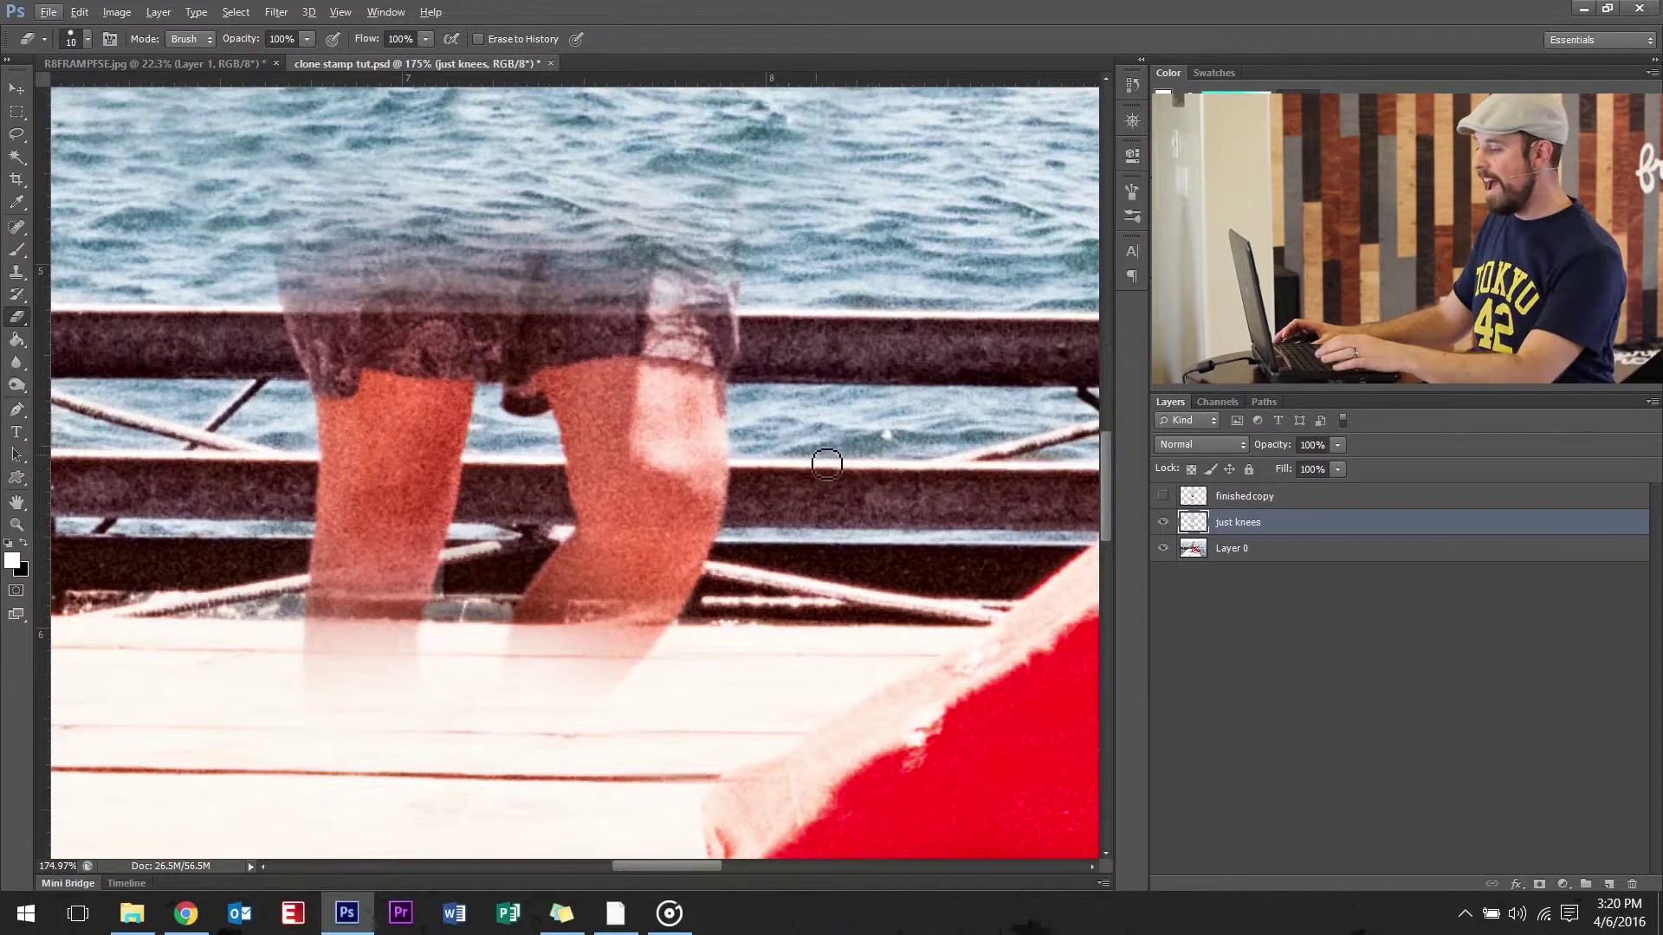
pyautogui.press('[')
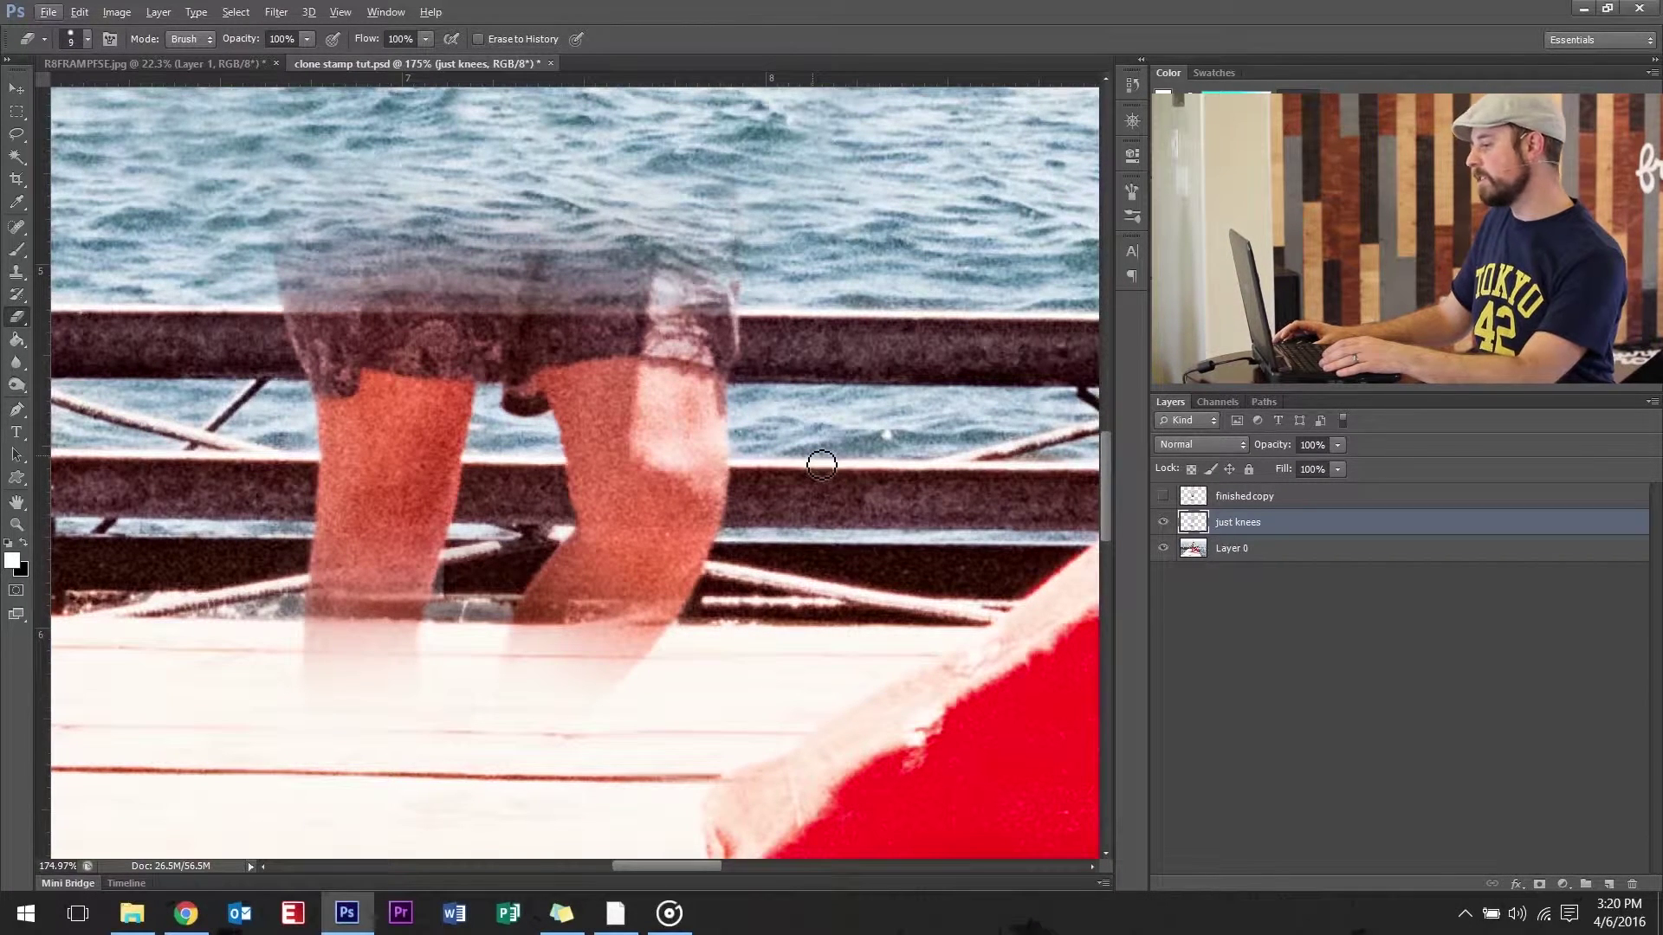
pyautogui.scroll(-10, 788, 529)
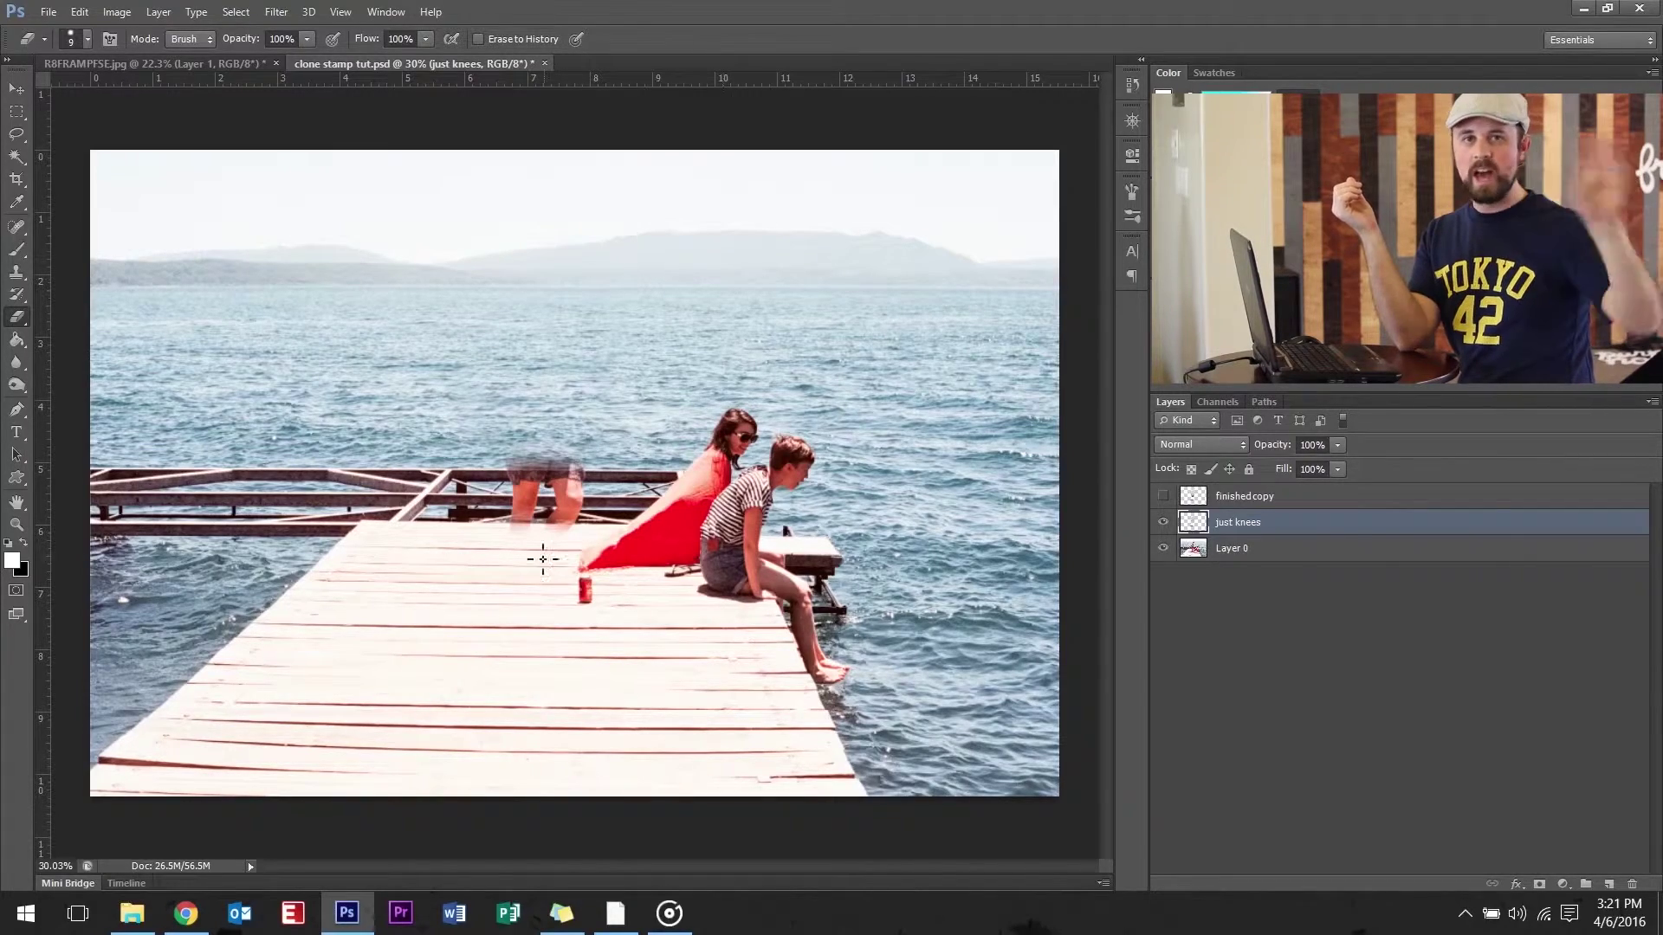
pyautogui.scroll(8, 569, 527)
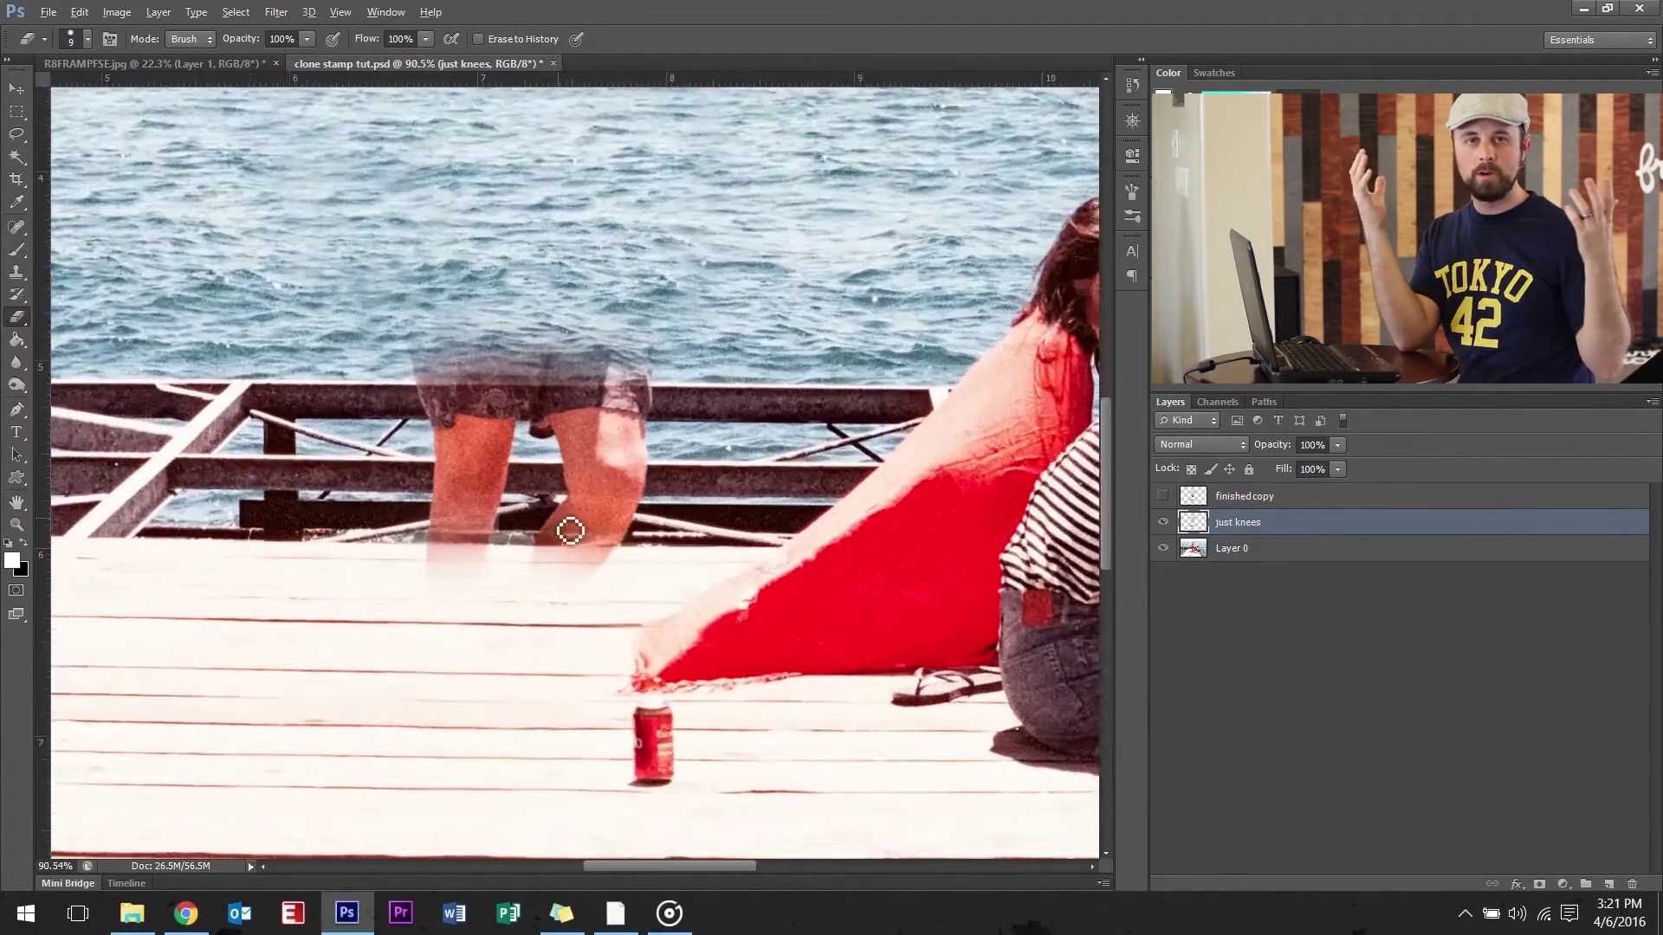
pyautogui.scroll(3, 569, 530)
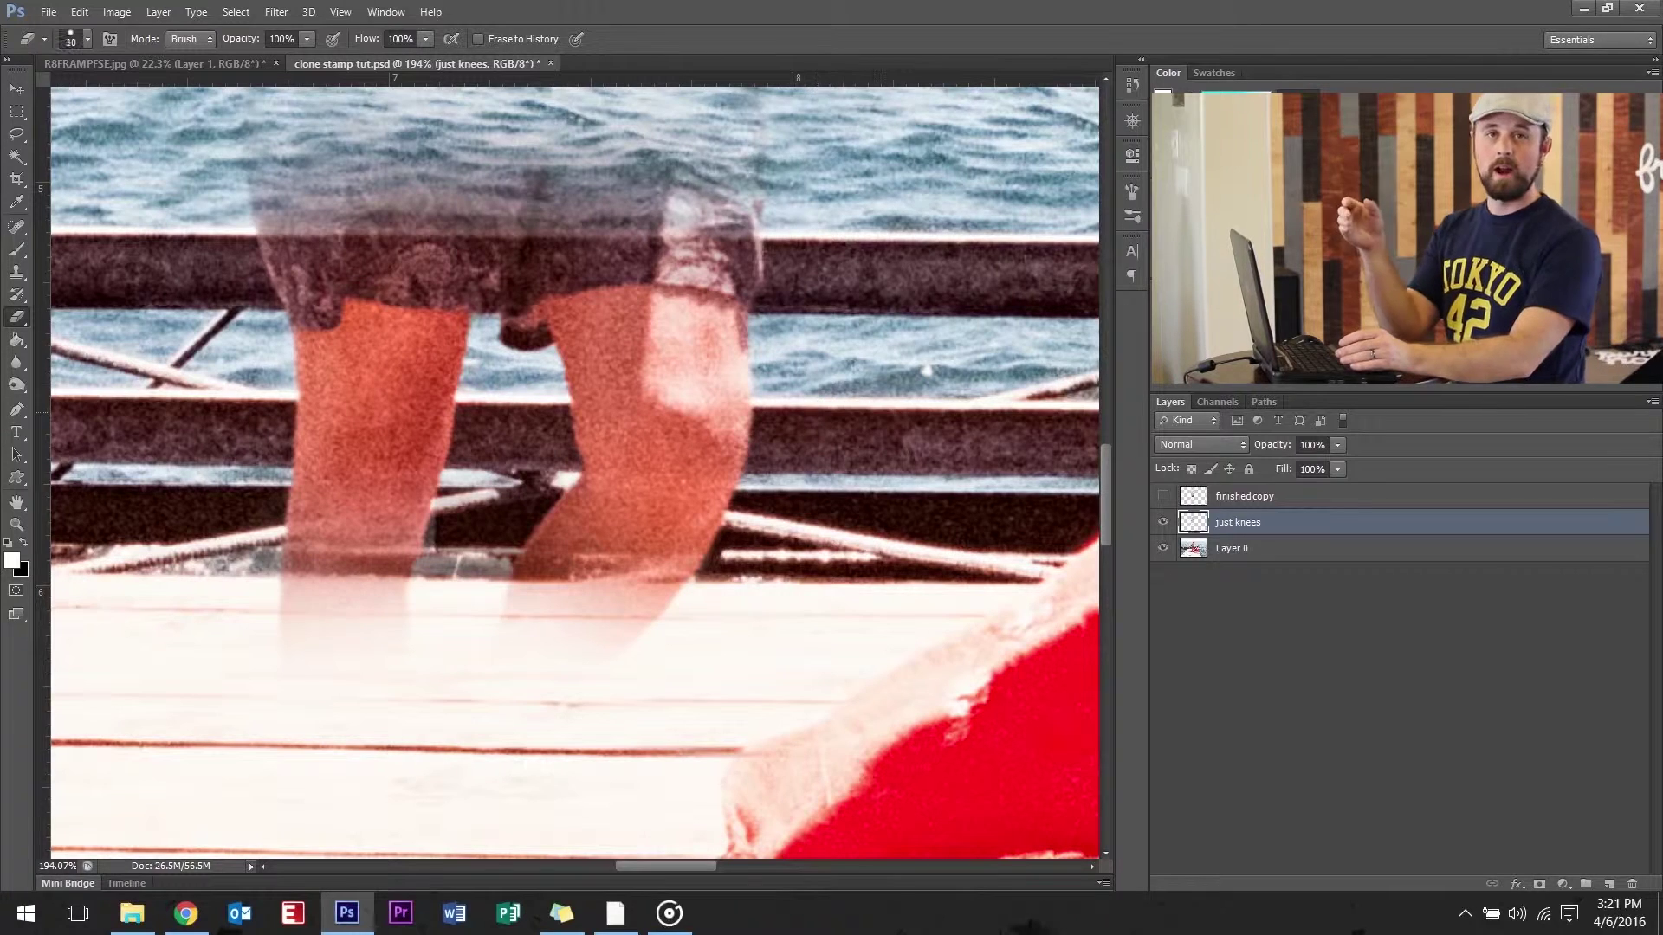
# - Enlarge the Eraser brush to 100 px
pyautogui.press(']')
pyautogui.press(']')
pyautogui.press(']')
pyautogui.press(']')
pyautogui.press(']')
pyautogui.press(']')
pyautogui.press(']')
pyautogui.press(']')
pyautogui.press(']')
pyautogui.press(']')
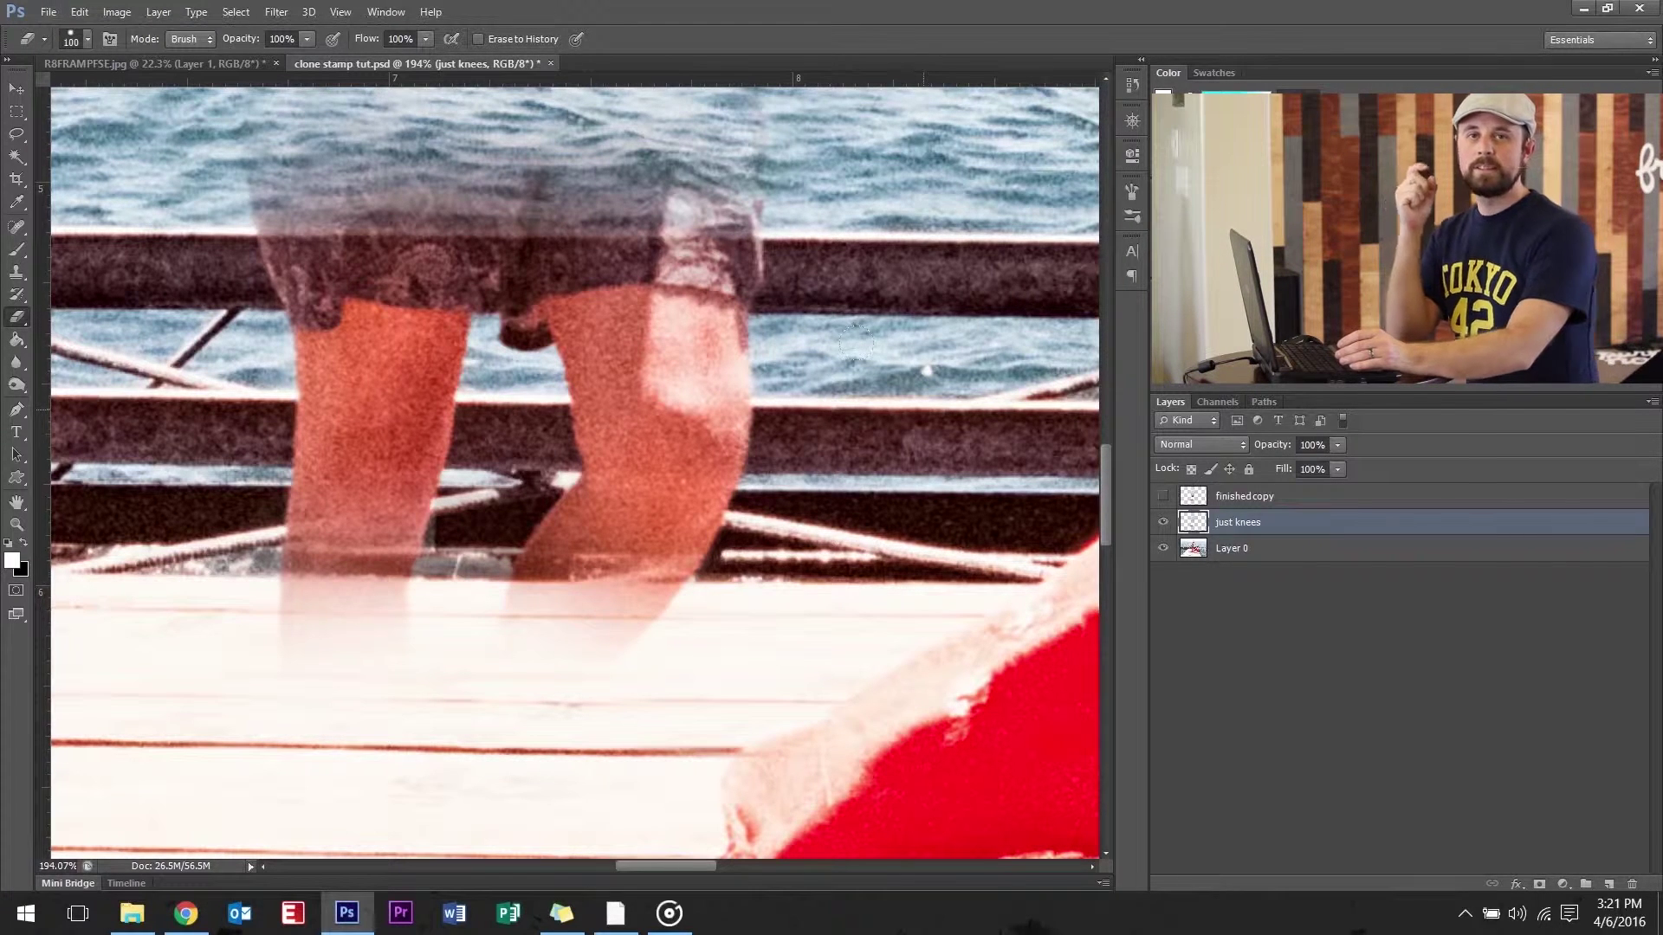
pyautogui.rightClick(890, 407)
pyautogui.click(807, 341)
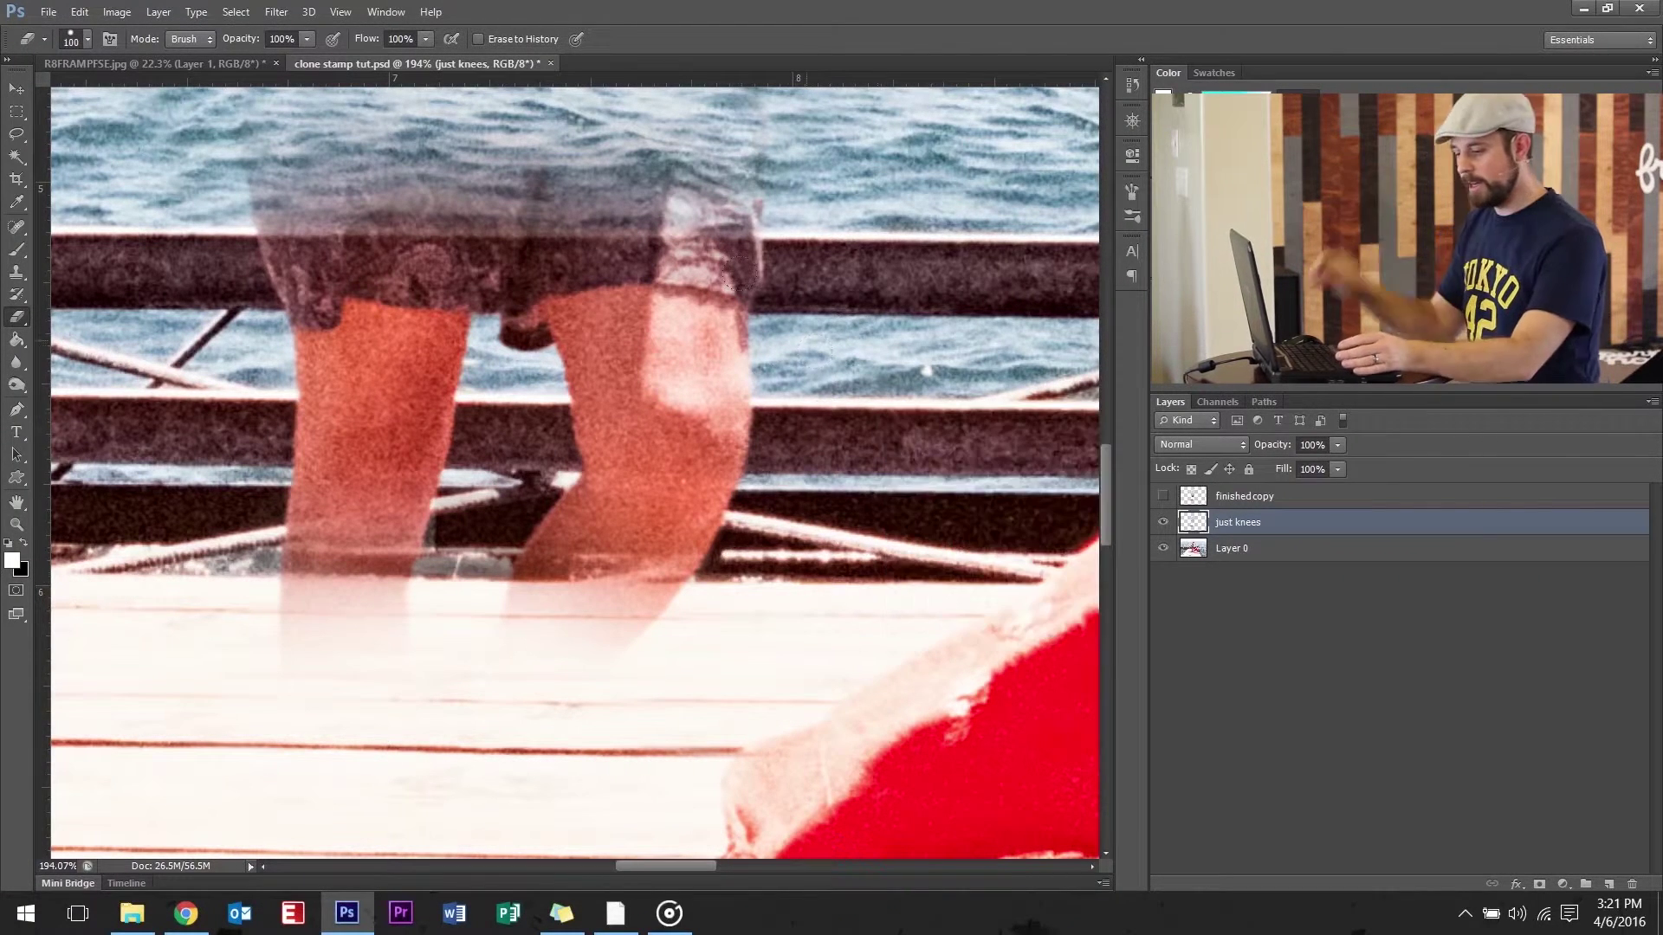
# - Switch from the Eraser to the Clone Stamp tool for retouching the just knees layer
pyautogui.click(15, 88)
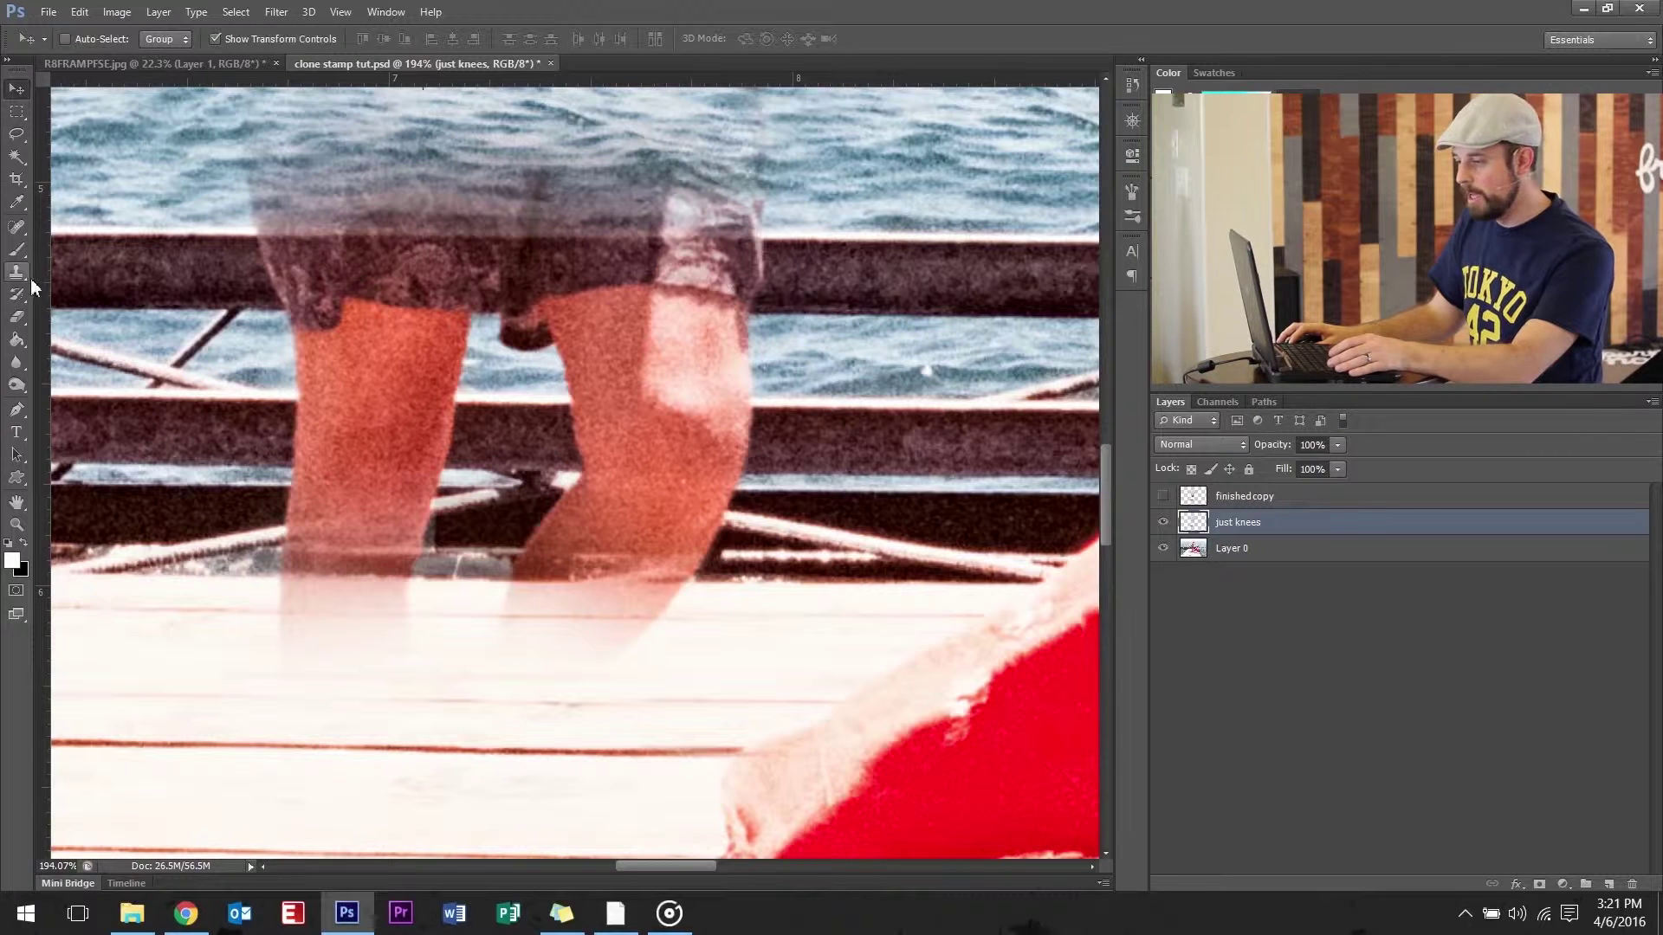
pyautogui.click(17, 273)
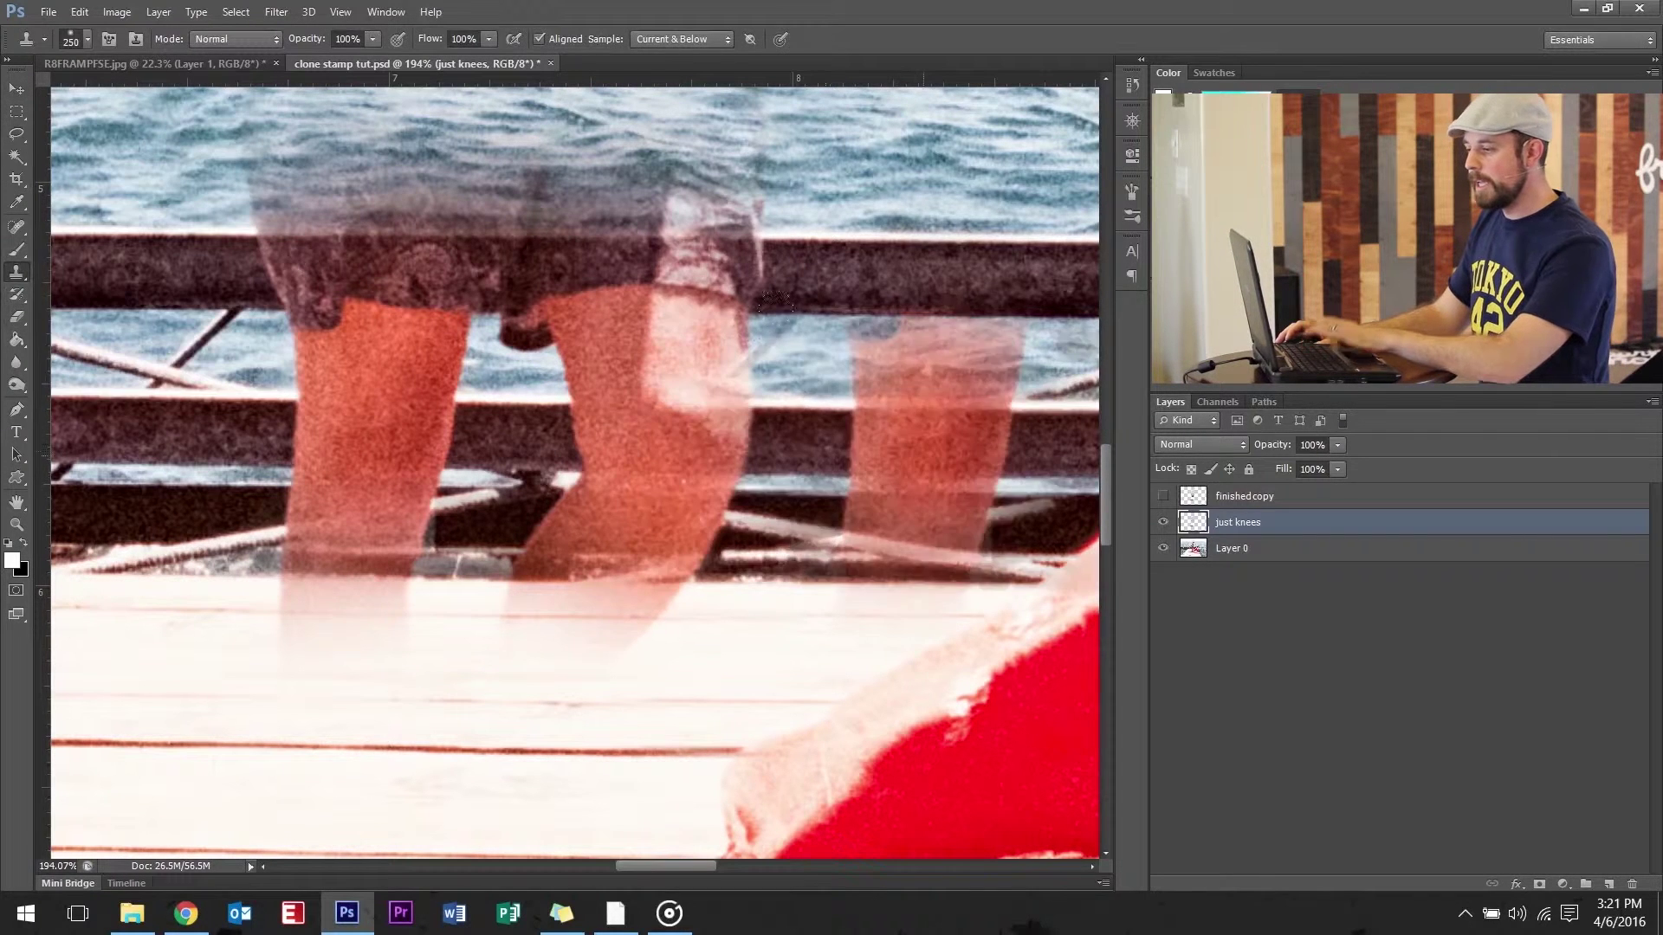
# - Try to clone the neighbouring railing and water over both knees with a 250 px Clone Stamp brush
pyautogui.moveTo(939, 412)
pyautogui.mouseDown()
pyautogui.moveTo(364, 424)
pyautogui.moveTo(736, 459)
pyautogui.moveTo(814, 554)
pyautogui.mouseUp()
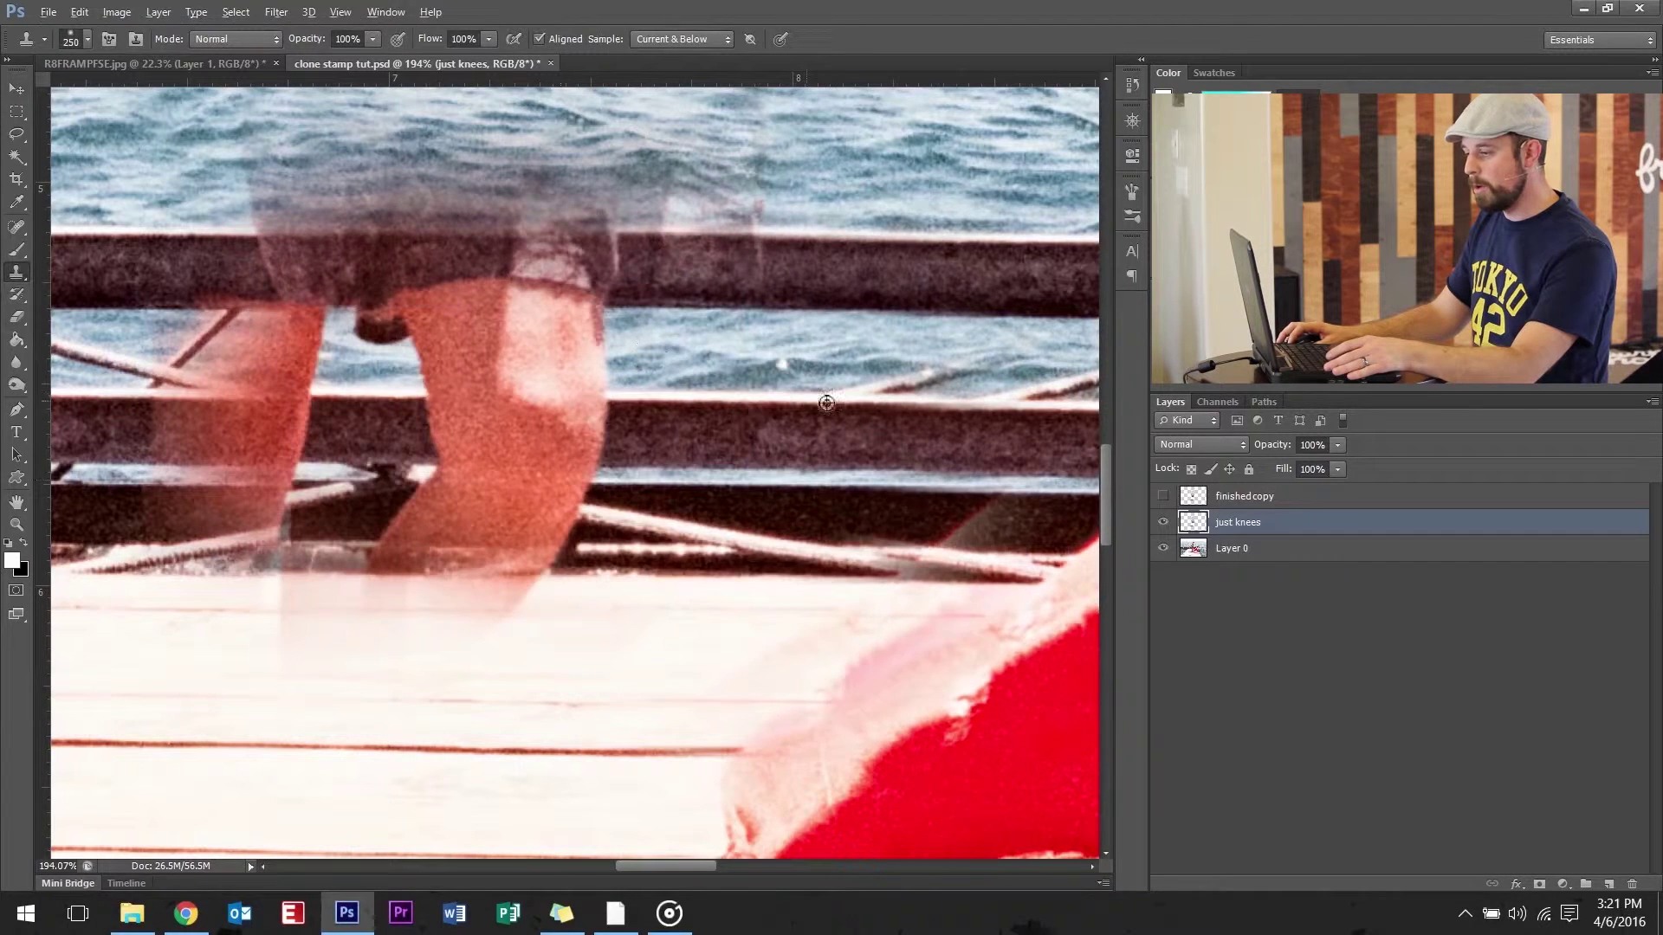
pyautogui.click(530, 382)
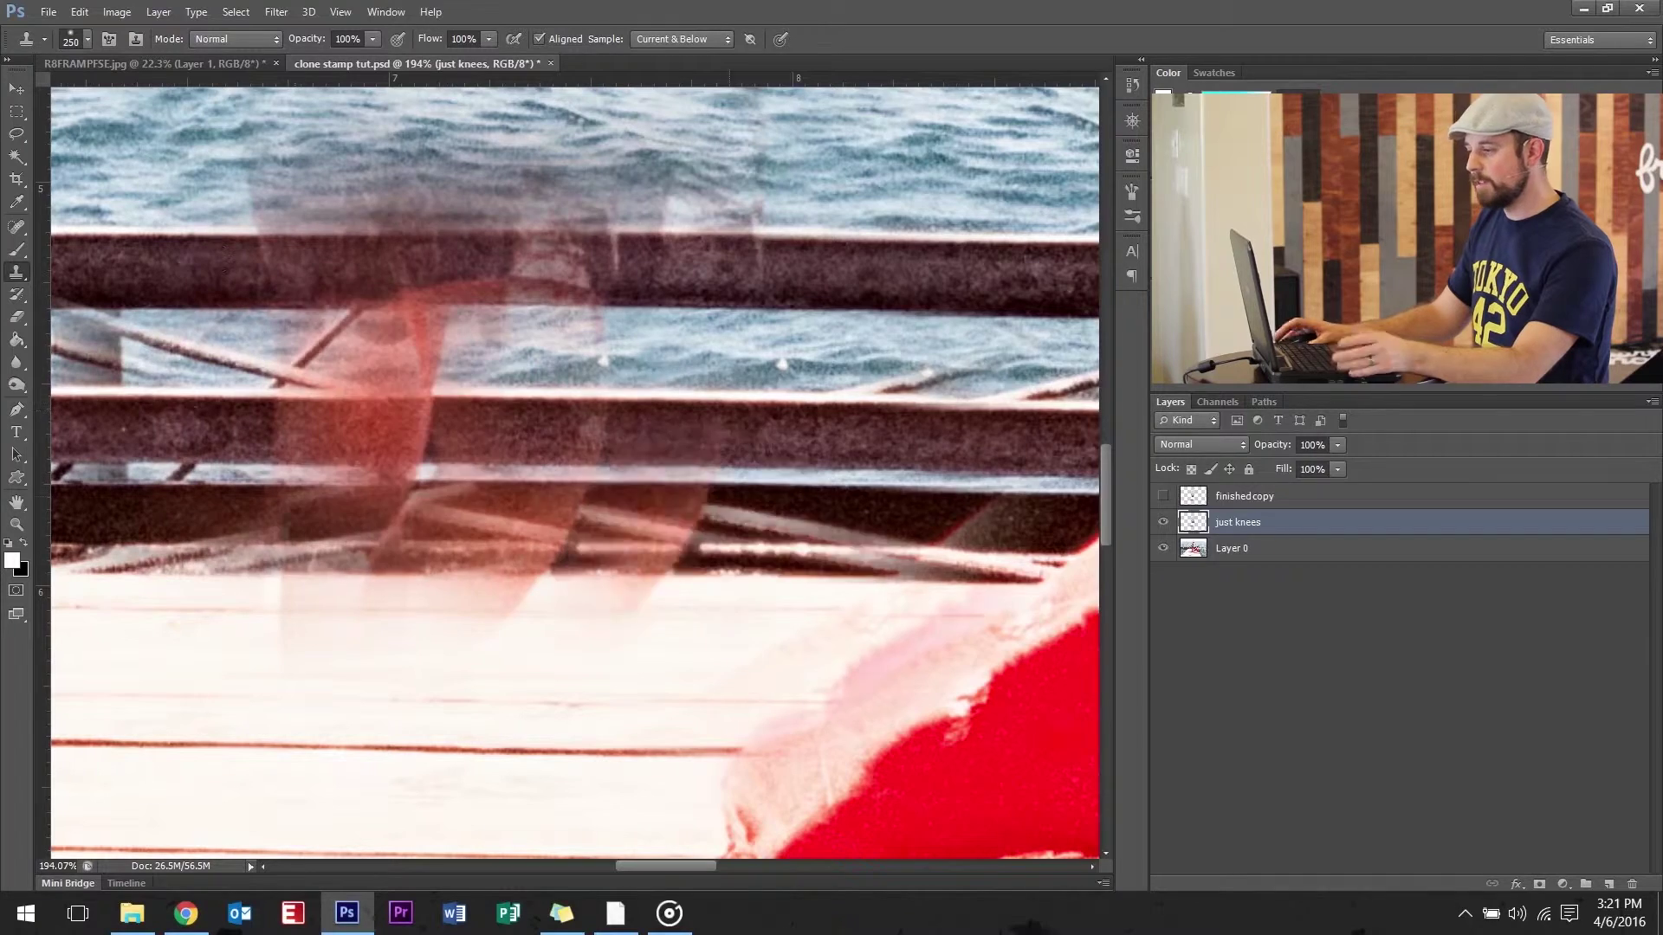
pyautogui.hotkey('ctrl', 'z')
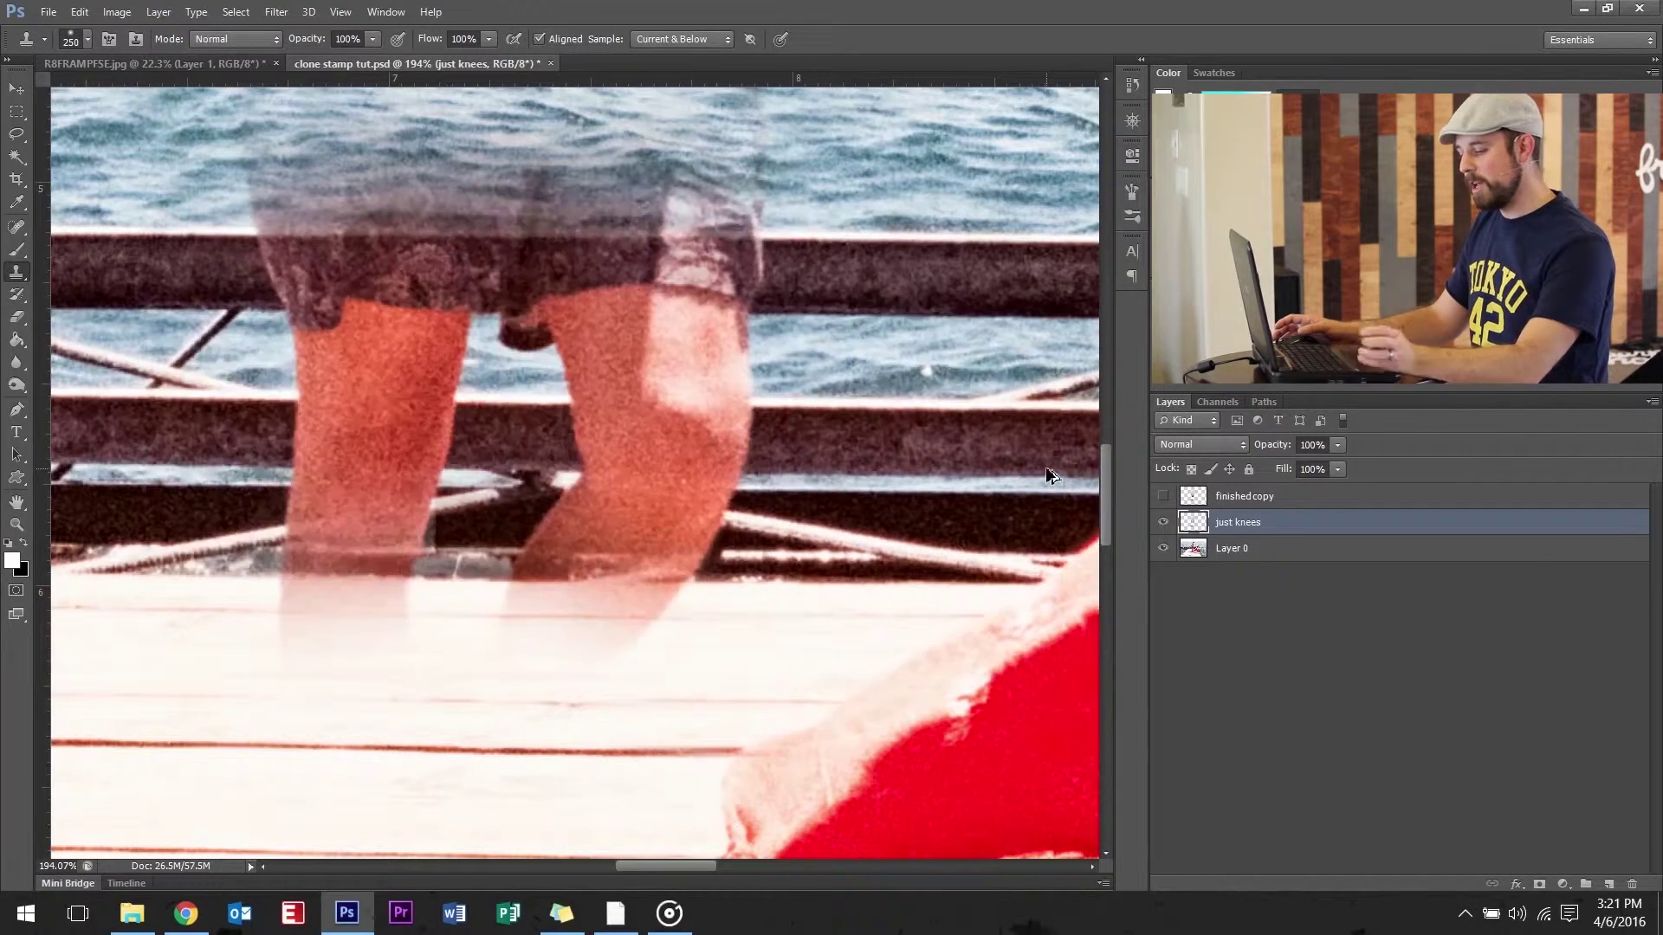
# - Reduce the Clone Stamp brush to 30 px for detailed work around the knees
pyautogui.scroll(4, 742, 582)
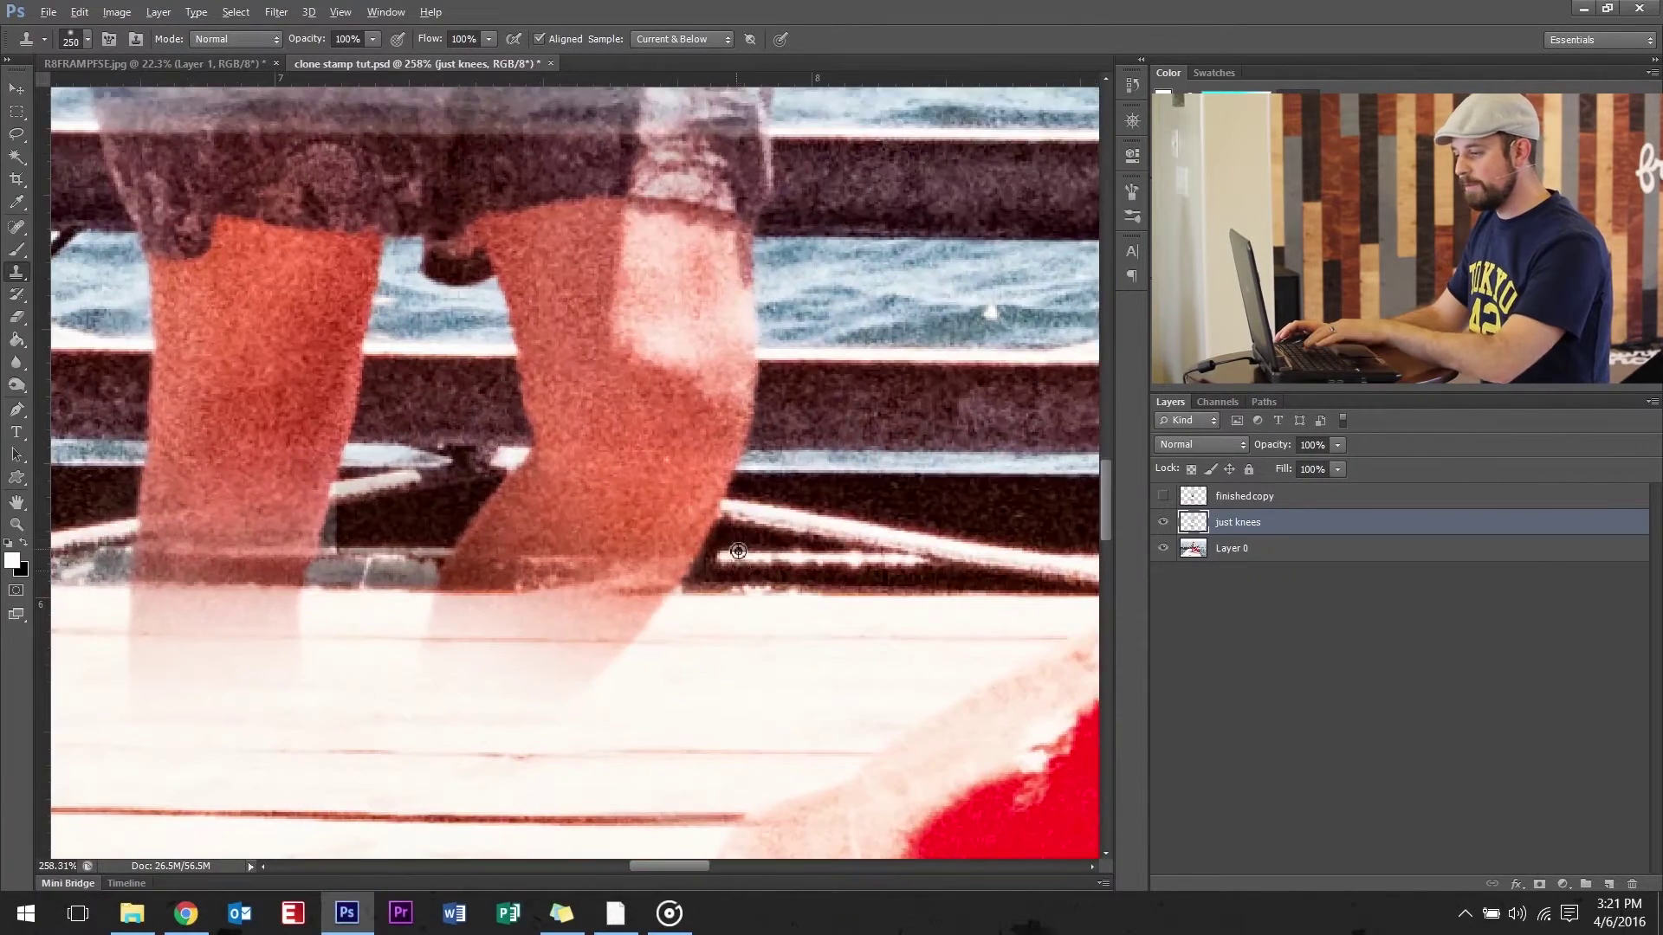
pyautogui.press('[')
pyautogui.press('[')
pyautogui.press('[')
pyautogui.press('[')
pyautogui.press('[')
pyautogui.press('[')
pyautogui.press('[')
pyautogui.press('[')
pyautogui.press('[')
pyautogui.press('[')
pyautogui.press('[')
pyautogui.press('[')
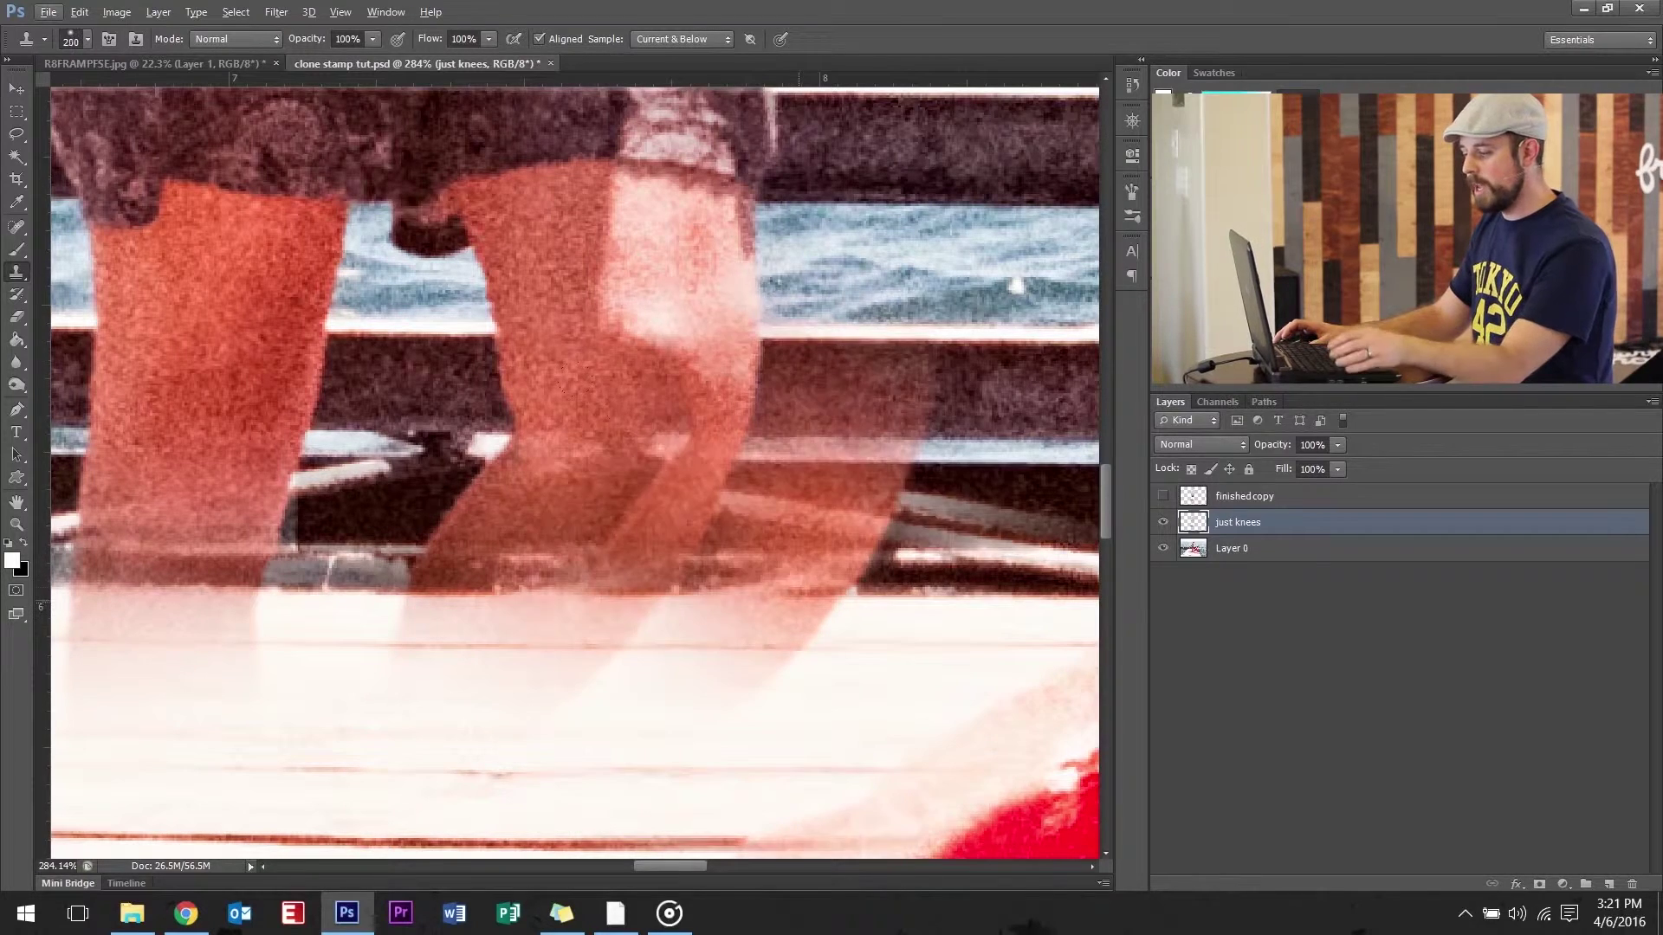
# - Clone the bright top edge of the middle rail across the man's right-hand knee in the photo
pyautogui.moveTo(877, 321)
pyautogui.mouseDown()
pyautogui.moveTo(896, 324)
pyautogui.moveTo(875, 322)
pyautogui.mouseUp()
pyautogui.hotkey('ctrl', 'z')
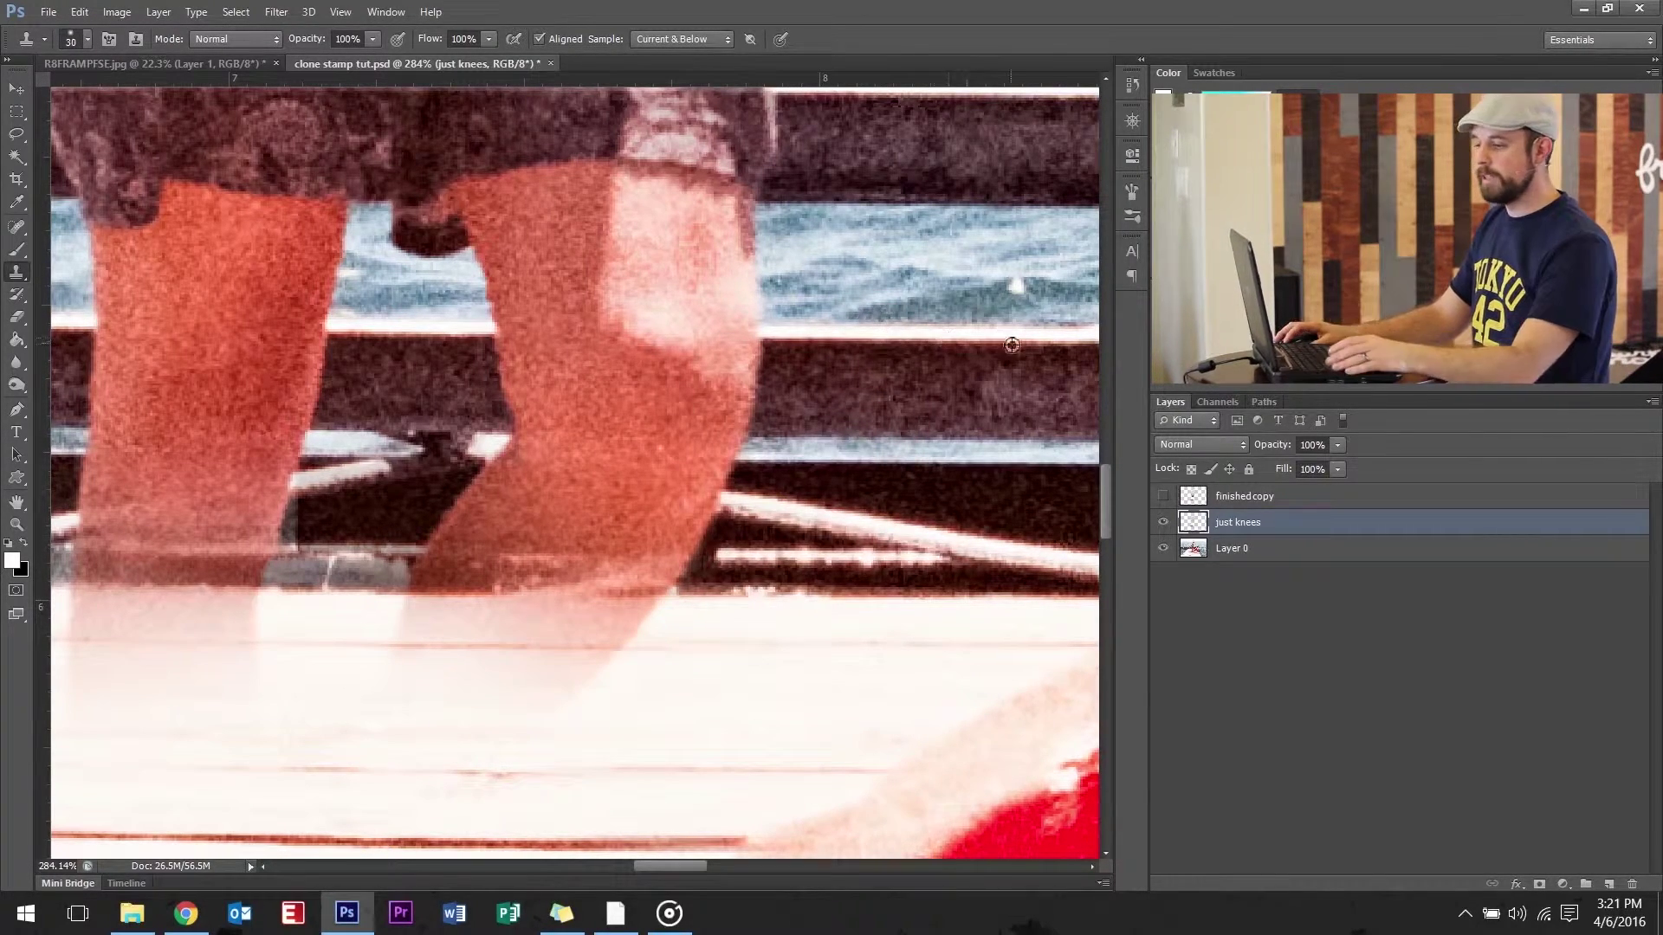
pyautogui.moveTo(783, 333)
pyautogui.mouseDown()
pyautogui.moveTo(736, 349)
pyautogui.moveTo(534, 330)
pyautogui.mouseUp()
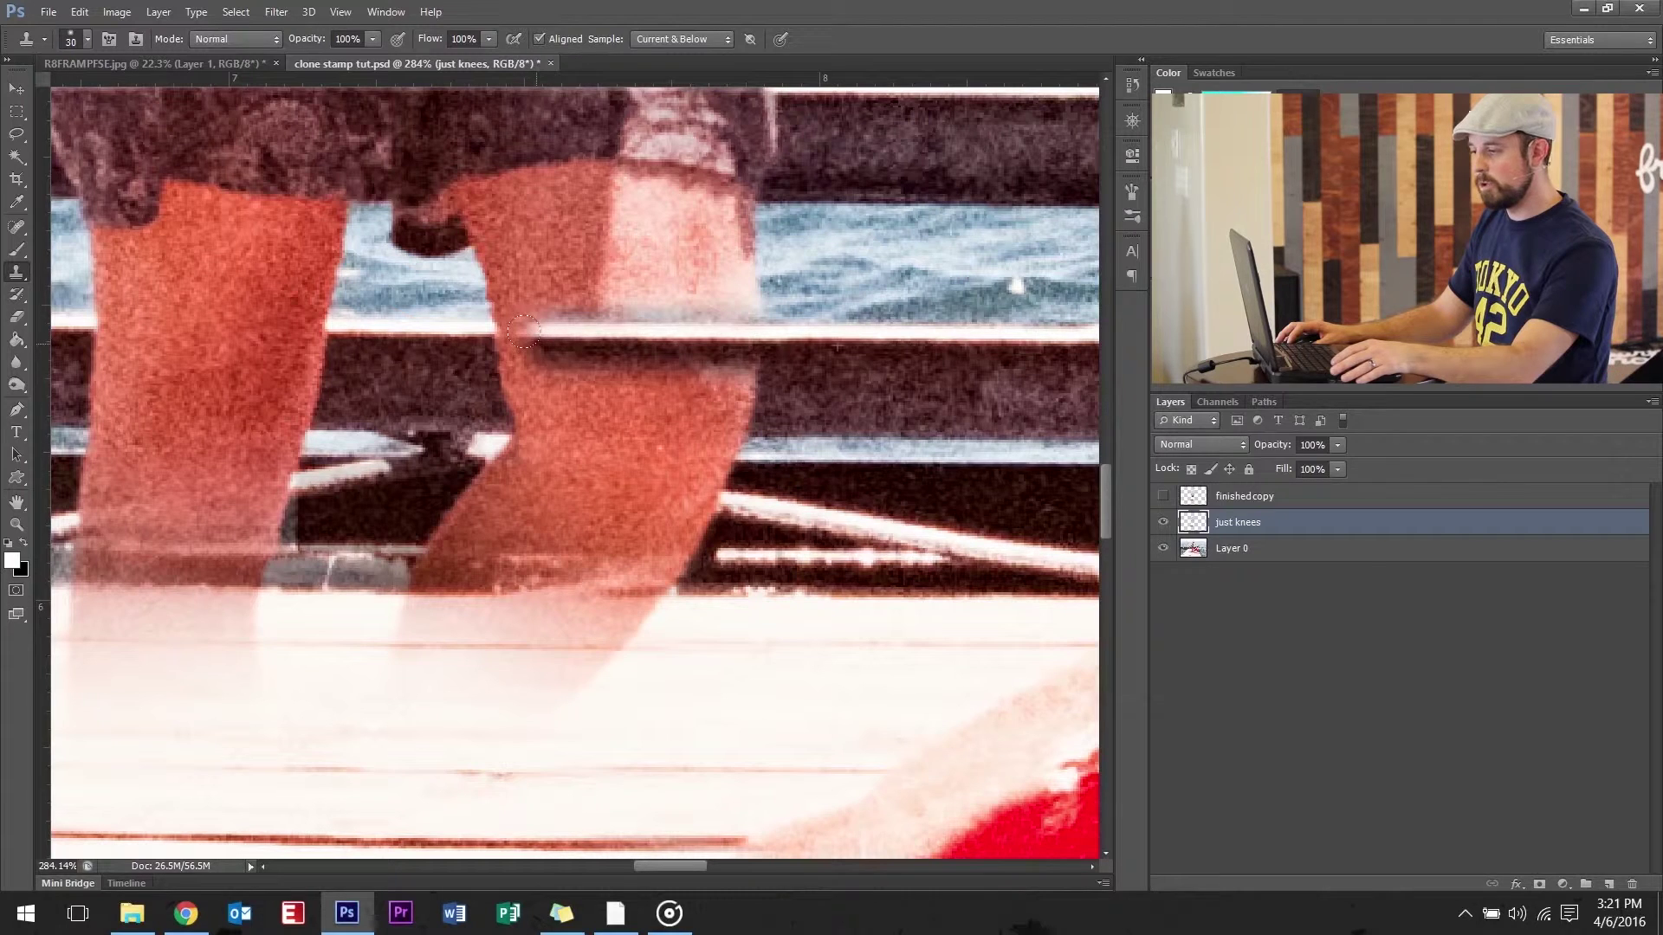
# - Clone the white diagonal rope beside the right-hand knee onto the edge of the leg
pyautogui.keyDown('alt'); pyautogui.click(887, 547); pyautogui.keyUp('alt')
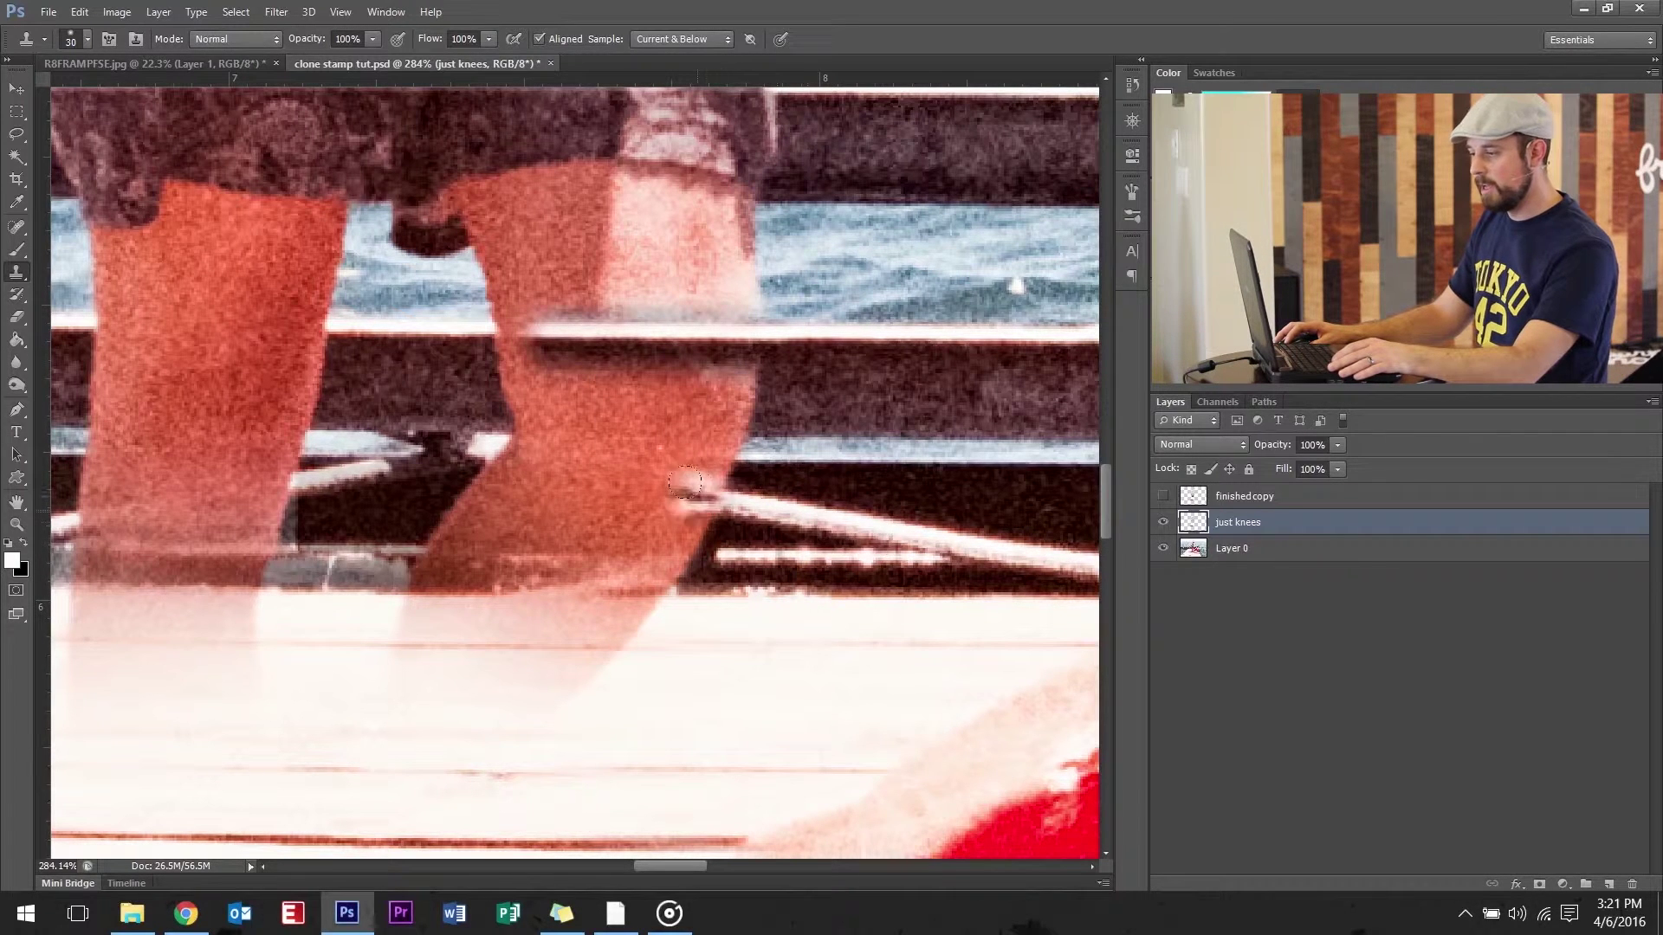
pyautogui.click(490, 499)
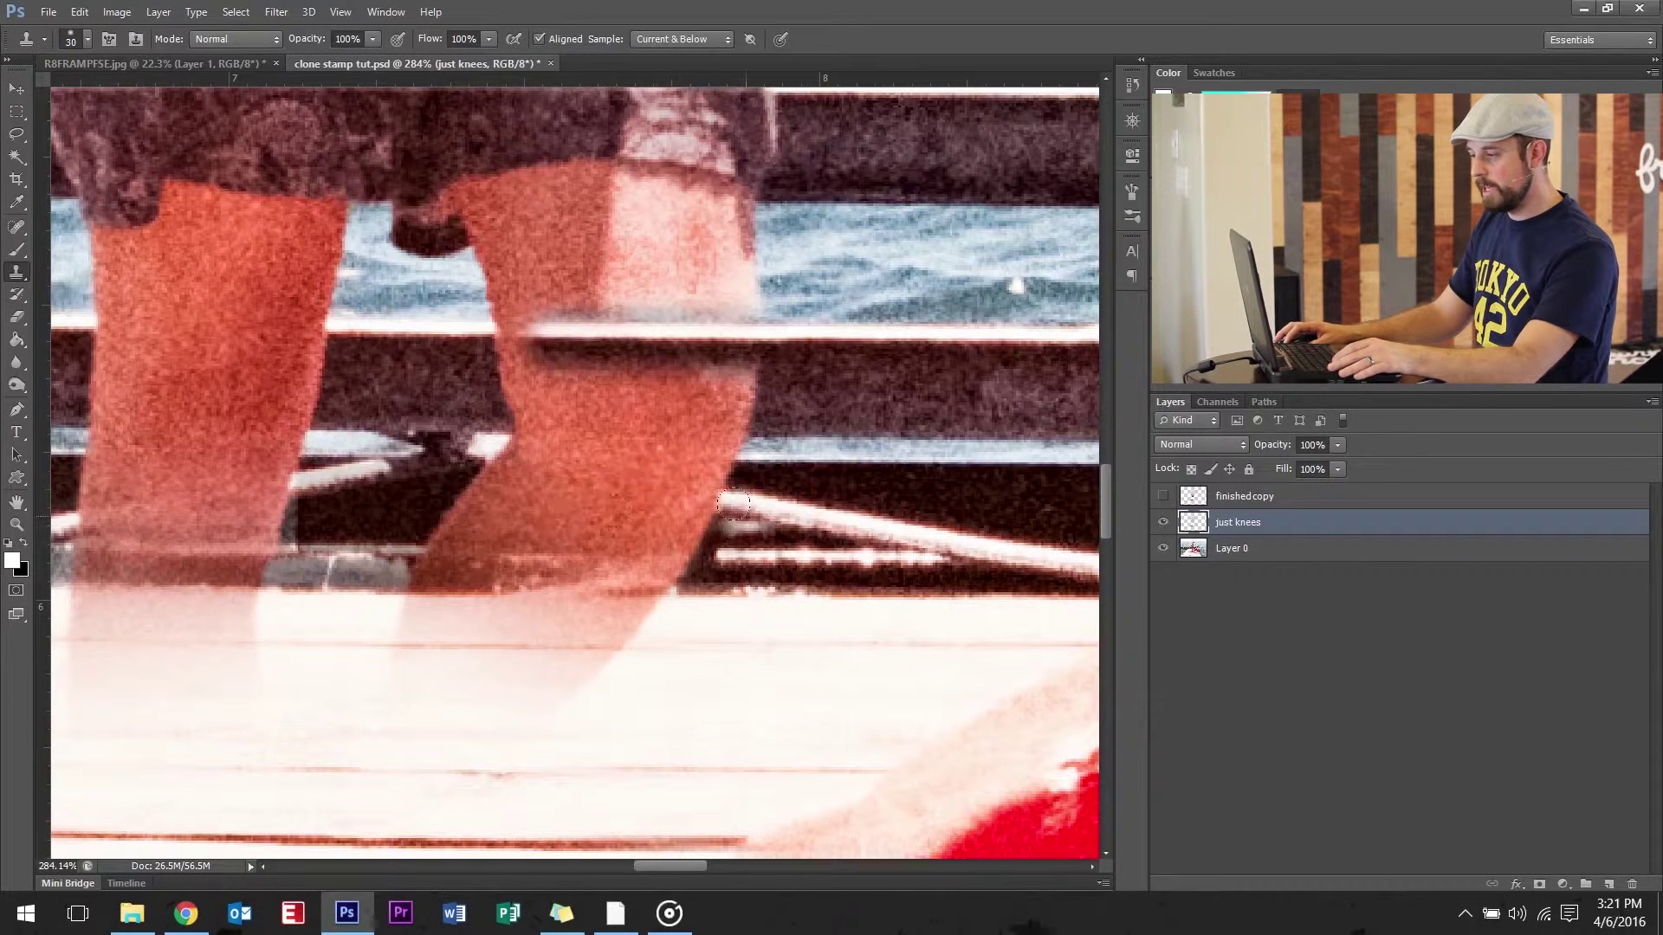
pyautogui.moveTo(734, 515); pyautogui.dragTo(607, 478)
# - Clone the white rope below the railing diagonally across the lower part of the left-hand leg
pyautogui.moveTo(283, 506); pyautogui.dragTo(783, 430)
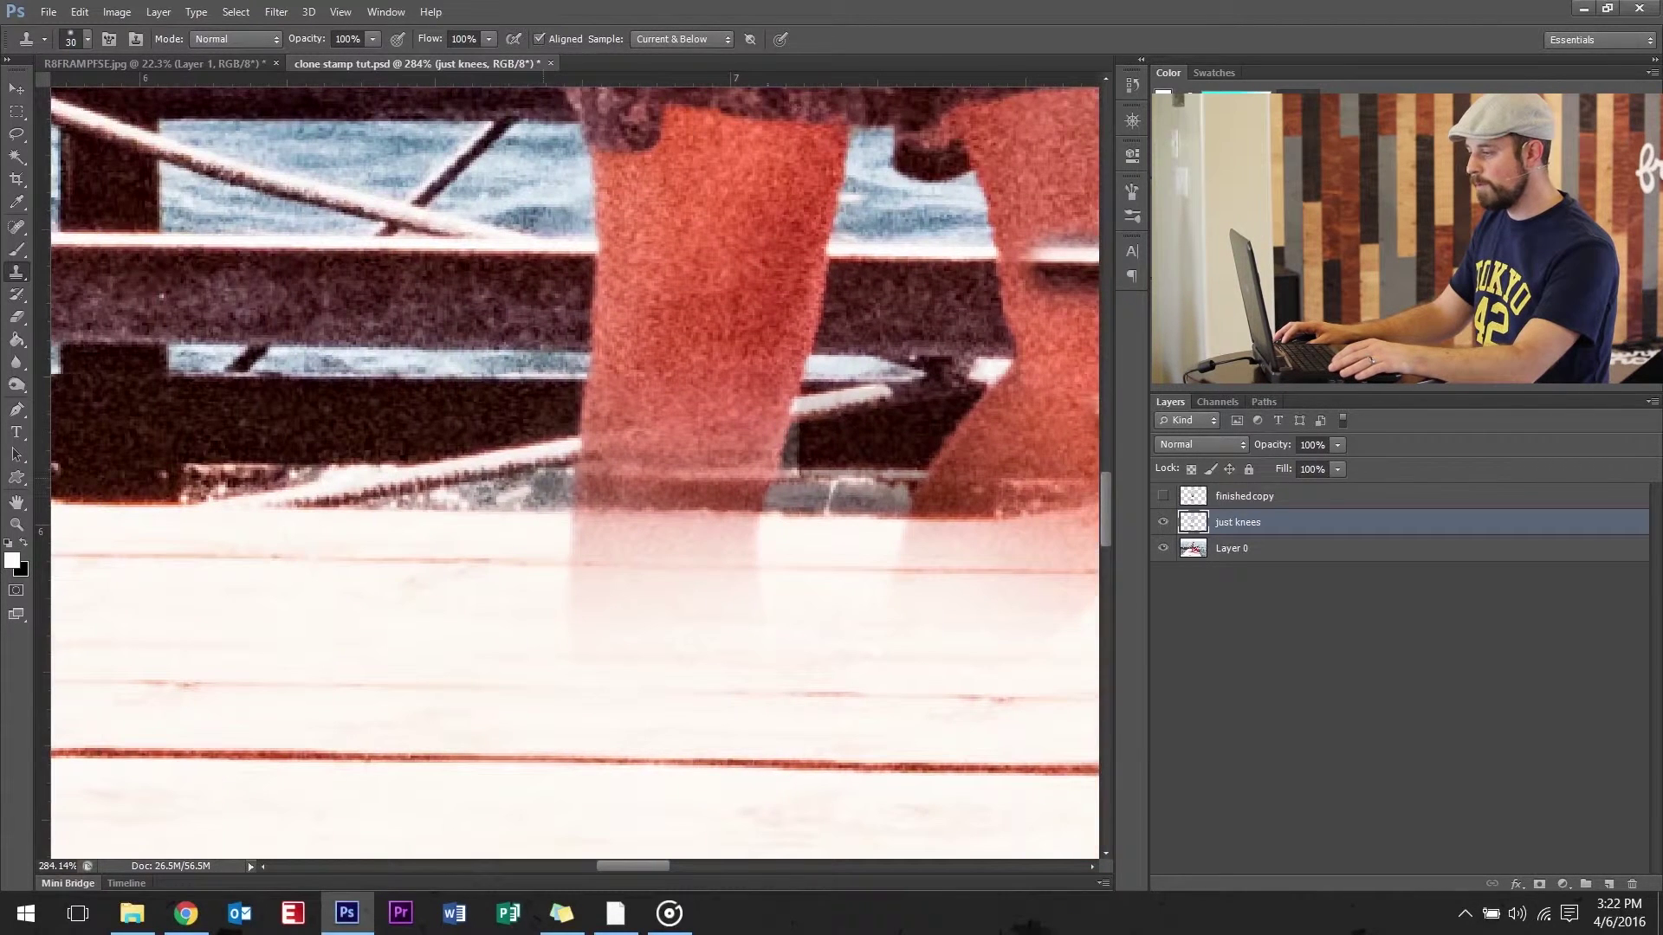
pyautogui.keyDown('alt'); pyautogui.click(409, 491); pyautogui.keyUp('alt')
pyautogui.moveTo(588, 454); pyautogui.dragTo(730, 415)
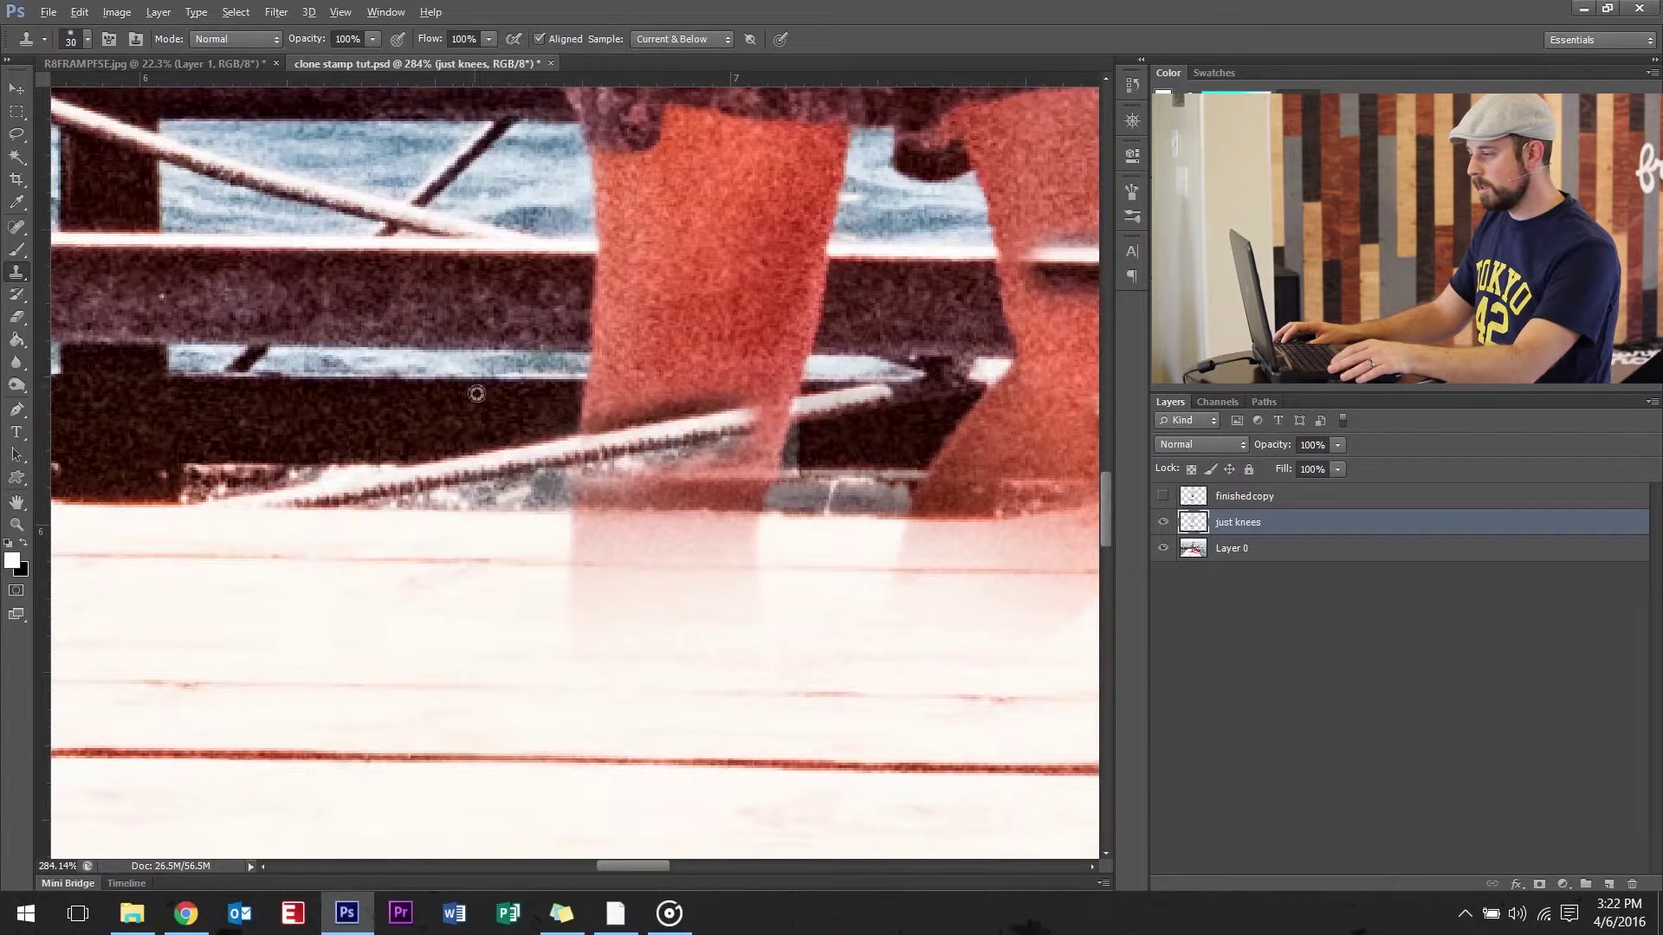
# - Clone the narrow water strip and the lower edge of the middle rail across the left-hand leg
pyautogui.keyDown('alt'); pyautogui.click(404, 381); pyautogui.keyUp('alt')
pyautogui.moveTo(604, 369)
pyautogui.mouseDown()
pyautogui.moveTo(584, 365)
pyautogui.moveTo(787, 362)
pyautogui.mouseUp()
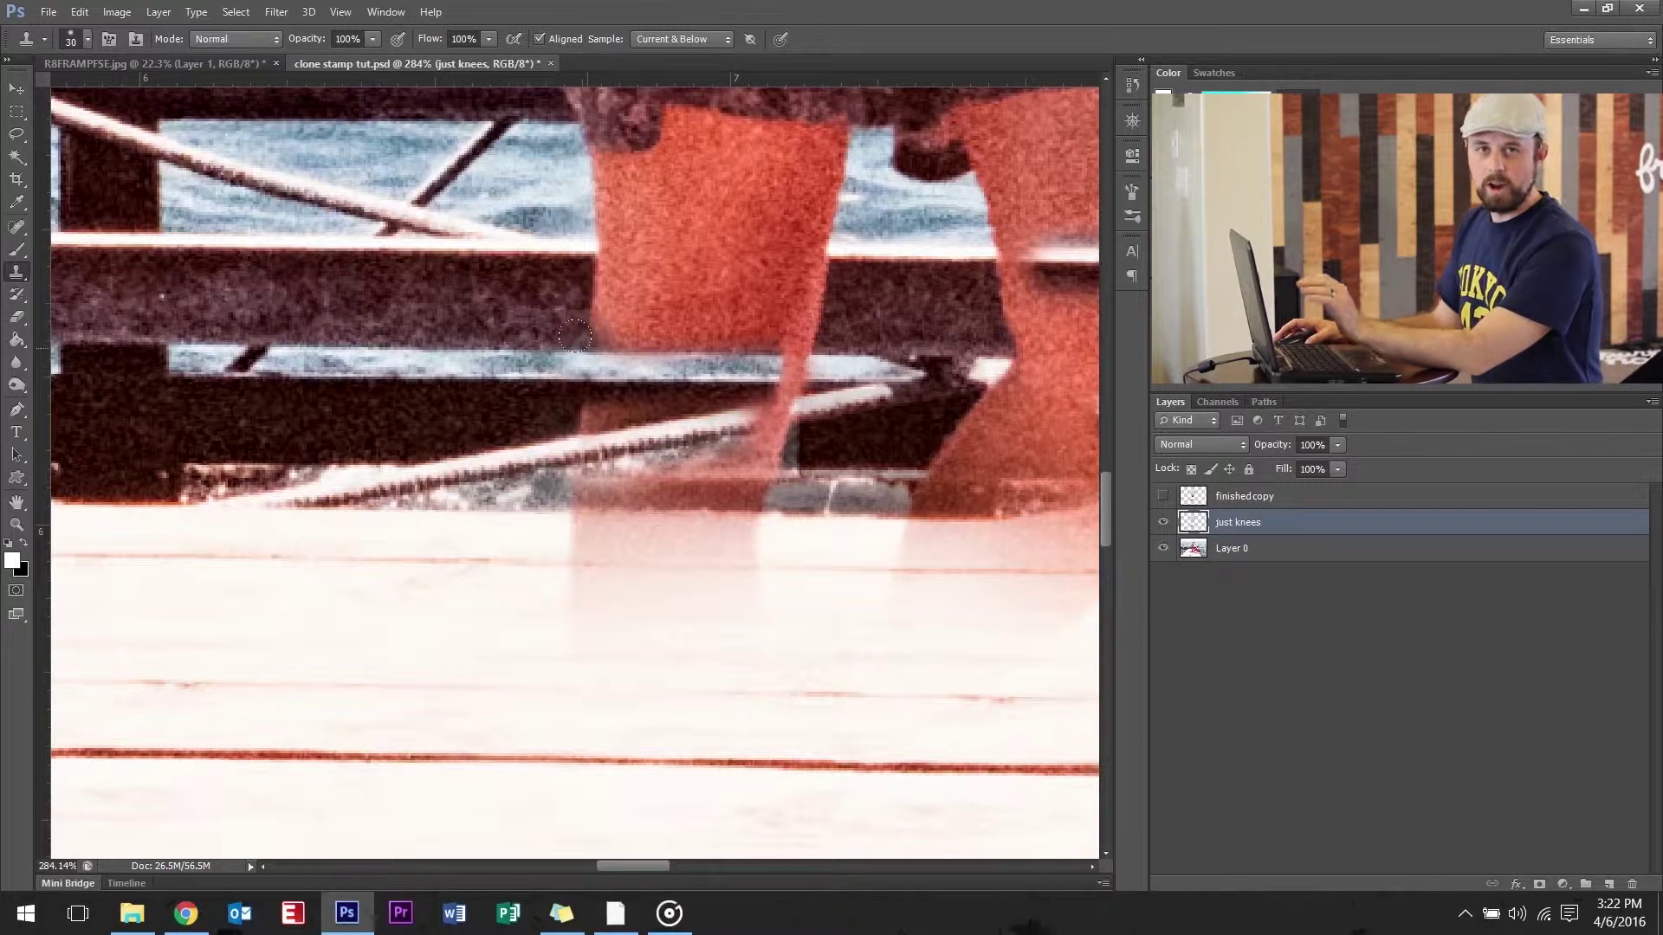
pyautogui.moveTo(578, 331)
pyautogui.mouseDown()
pyautogui.moveTo(764, 345)
pyautogui.moveTo(705, 351)
pyautogui.moveTo(753, 356)
pyautogui.moveTo(800, 338)
pyautogui.mouseUp()
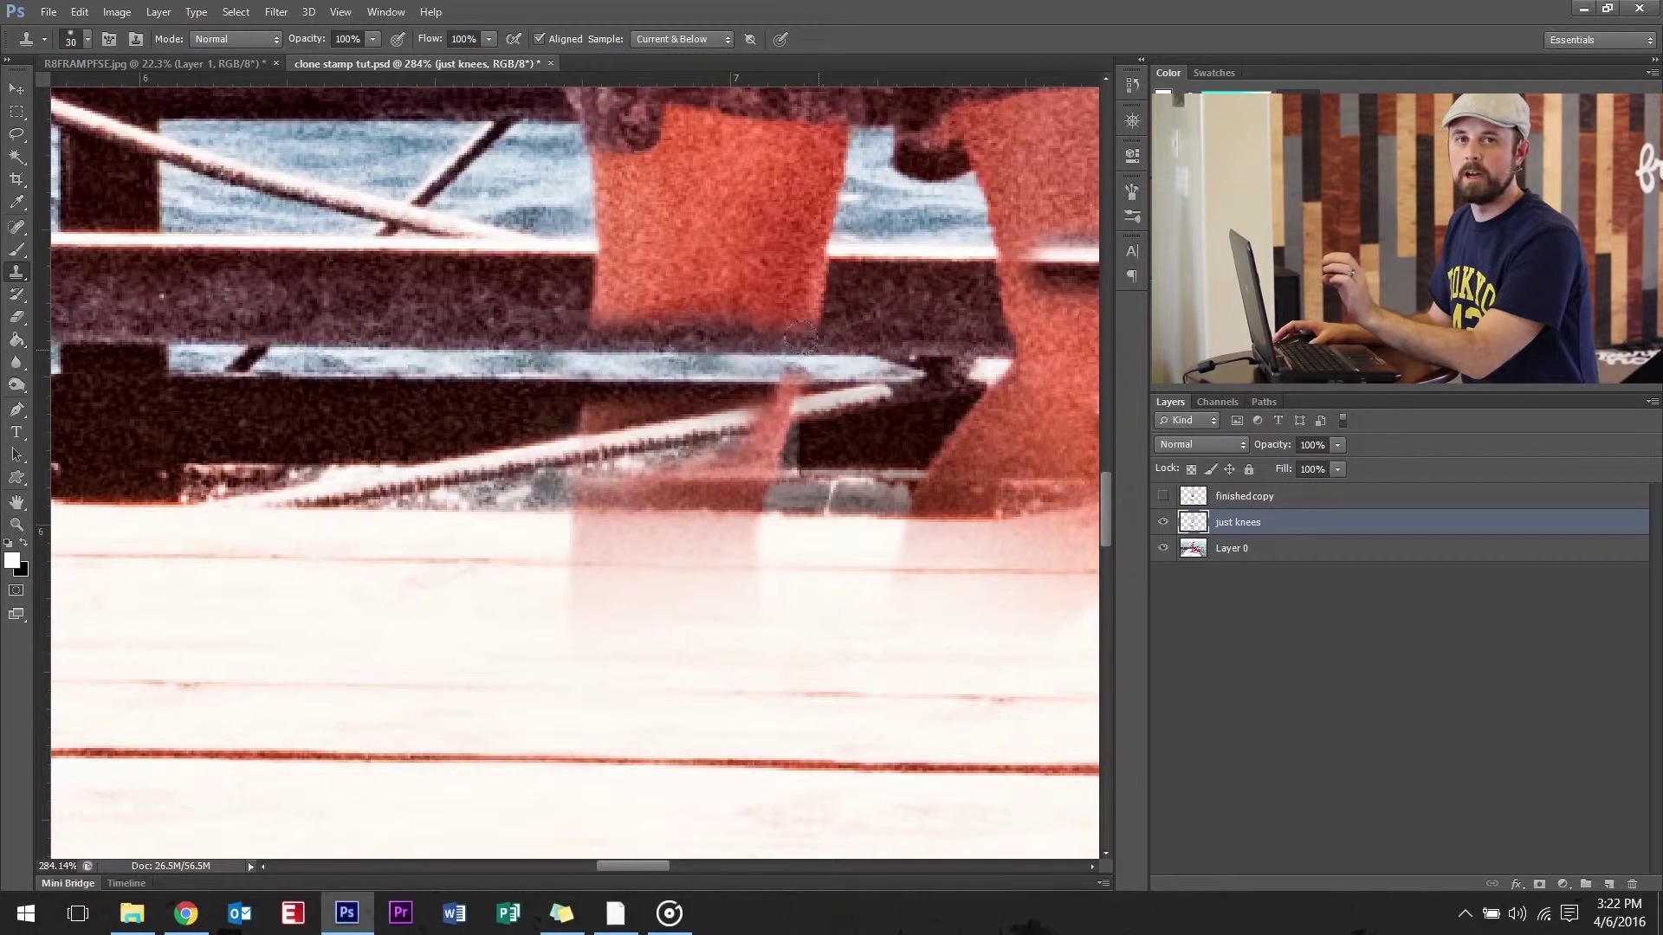
# - Clone the lower edge of the water strip over the leftover skin on the left-hand leg, and undo the unwanted strokes
pyautogui.keyDown('alt'); pyautogui.click(444, 379); pyautogui.keyUp('alt')
pyautogui.moveTo(799, 382); pyautogui.dragTo(537, 365)
pyautogui.hotkey('ctrl', 'alt', 'z')
pyautogui.hotkey('ctrl', 'alt', 'z')
pyautogui.hotkey('ctrl', 'alt', 'z')
pyautogui.hotkey('ctrl', 'alt', 'z')
pyautogui.hotkey('ctrl', 'alt', 'z')
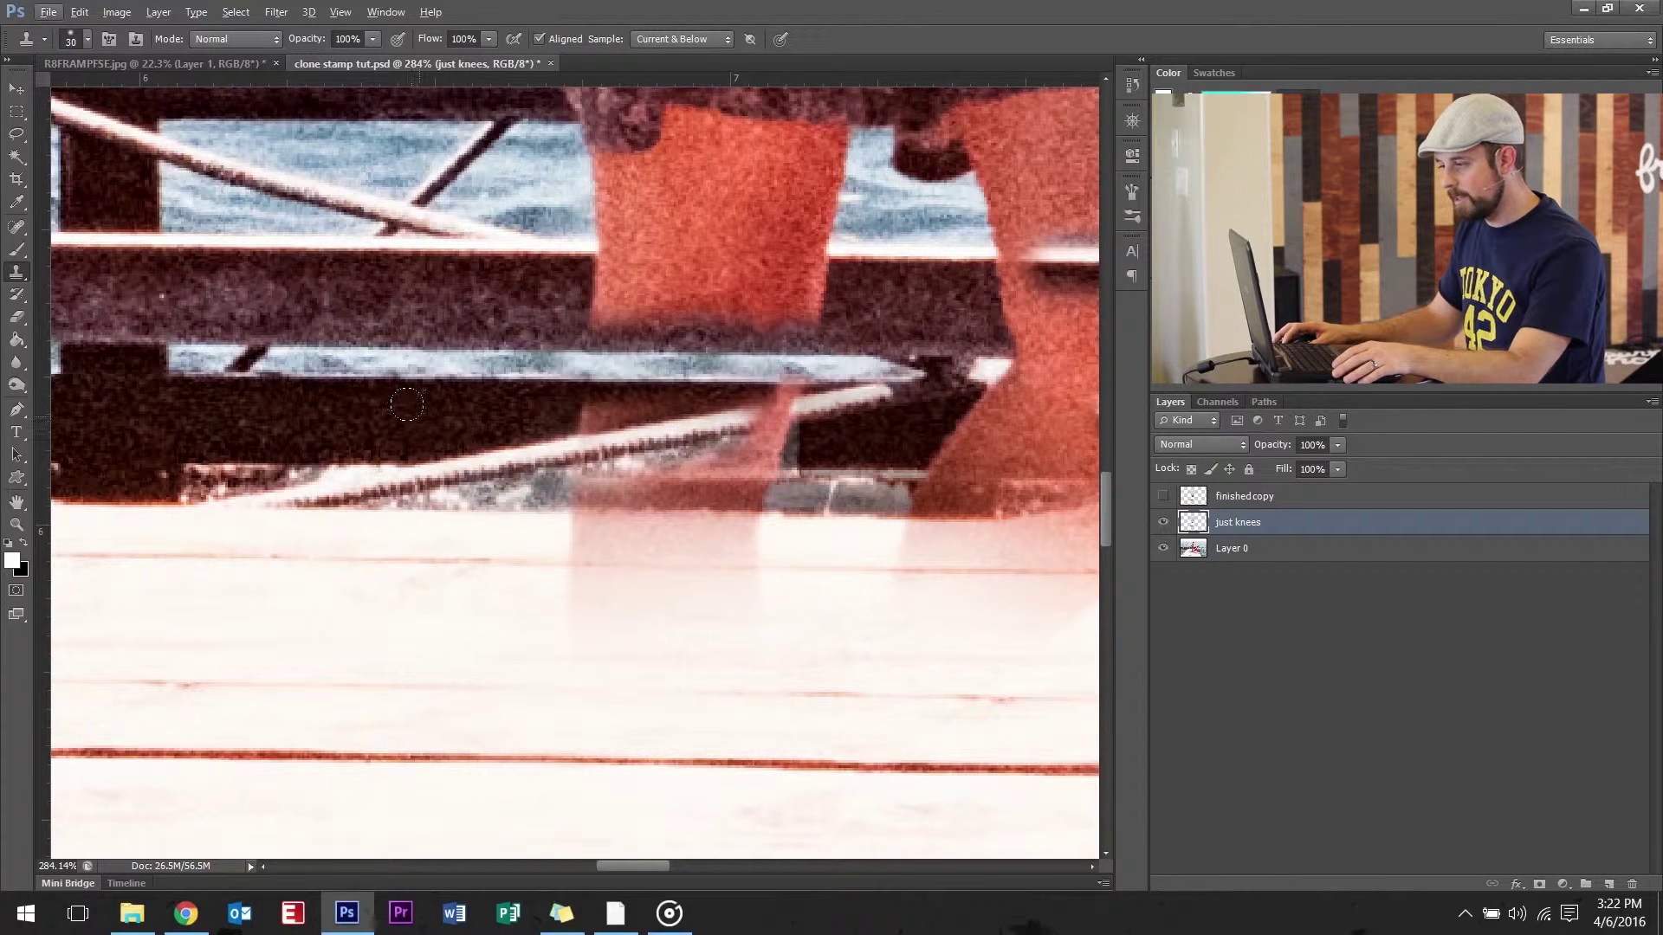
# - Clone the dark beam over the skin between the water strip and the rope with a 10 px brush
pyautogui.press('alt')
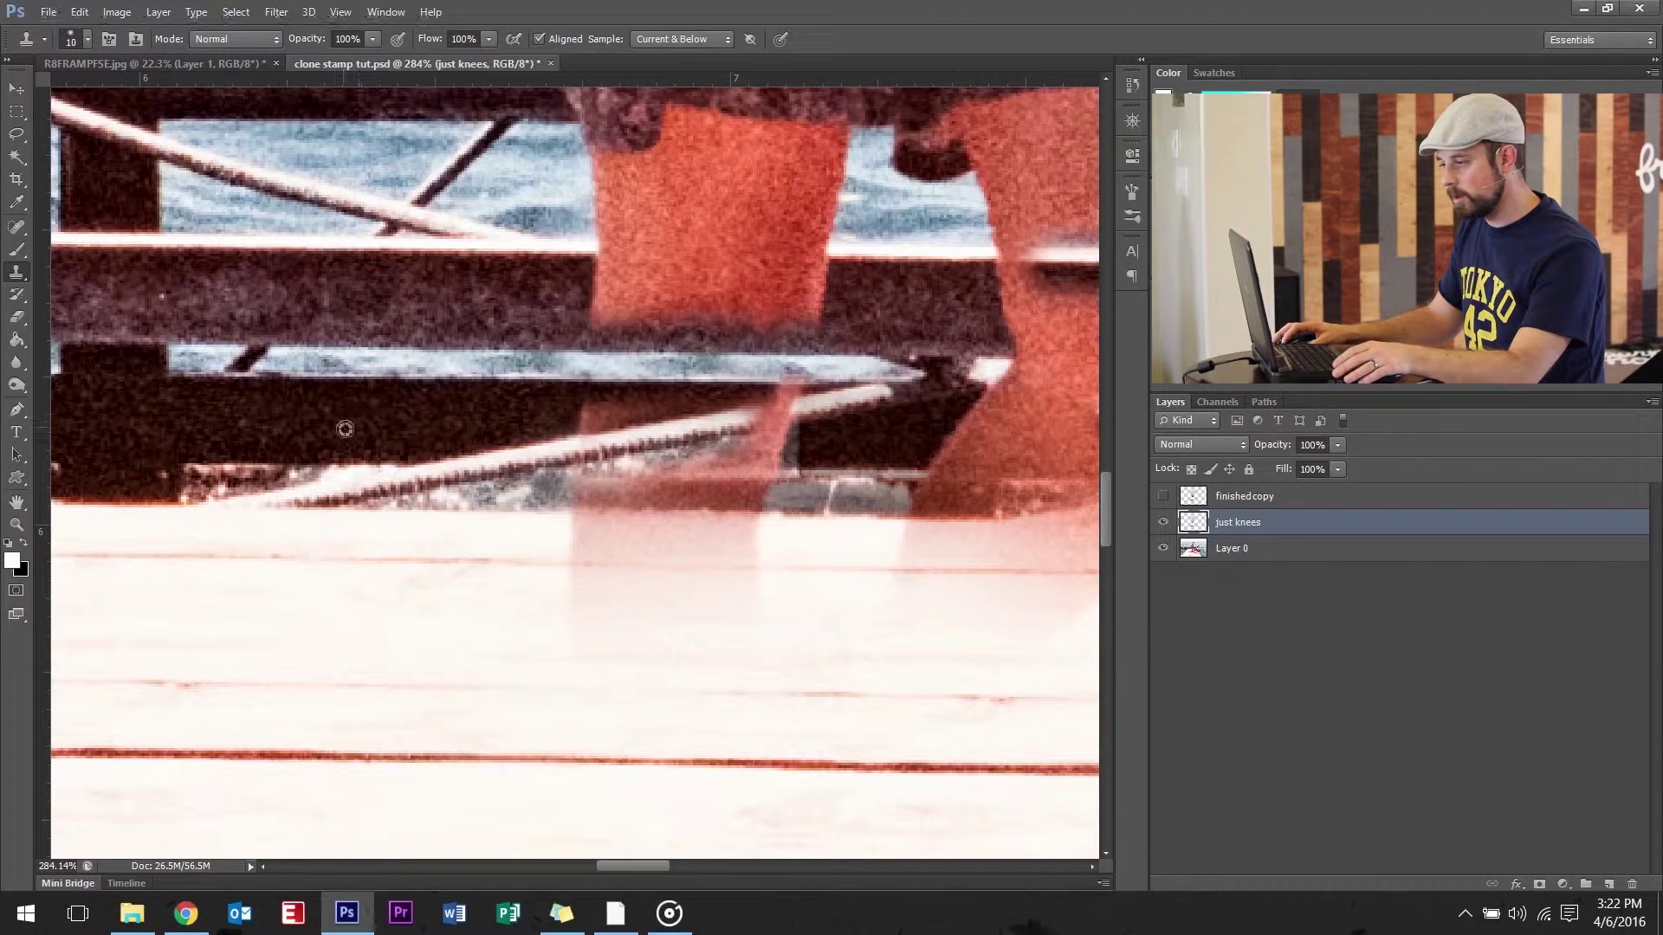
pyautogui.moveTo(555, 435)
pyautogui.mouseDown()
pyautogui.moveTo(602, 427)
pyautogui.moveTo(569, 414)
pyautogui.moveTo(663, 407)
pyautogui.moveTo(595, 426)
pyautogui.moveTo(669, 413)
pyautogui.mouseUp()
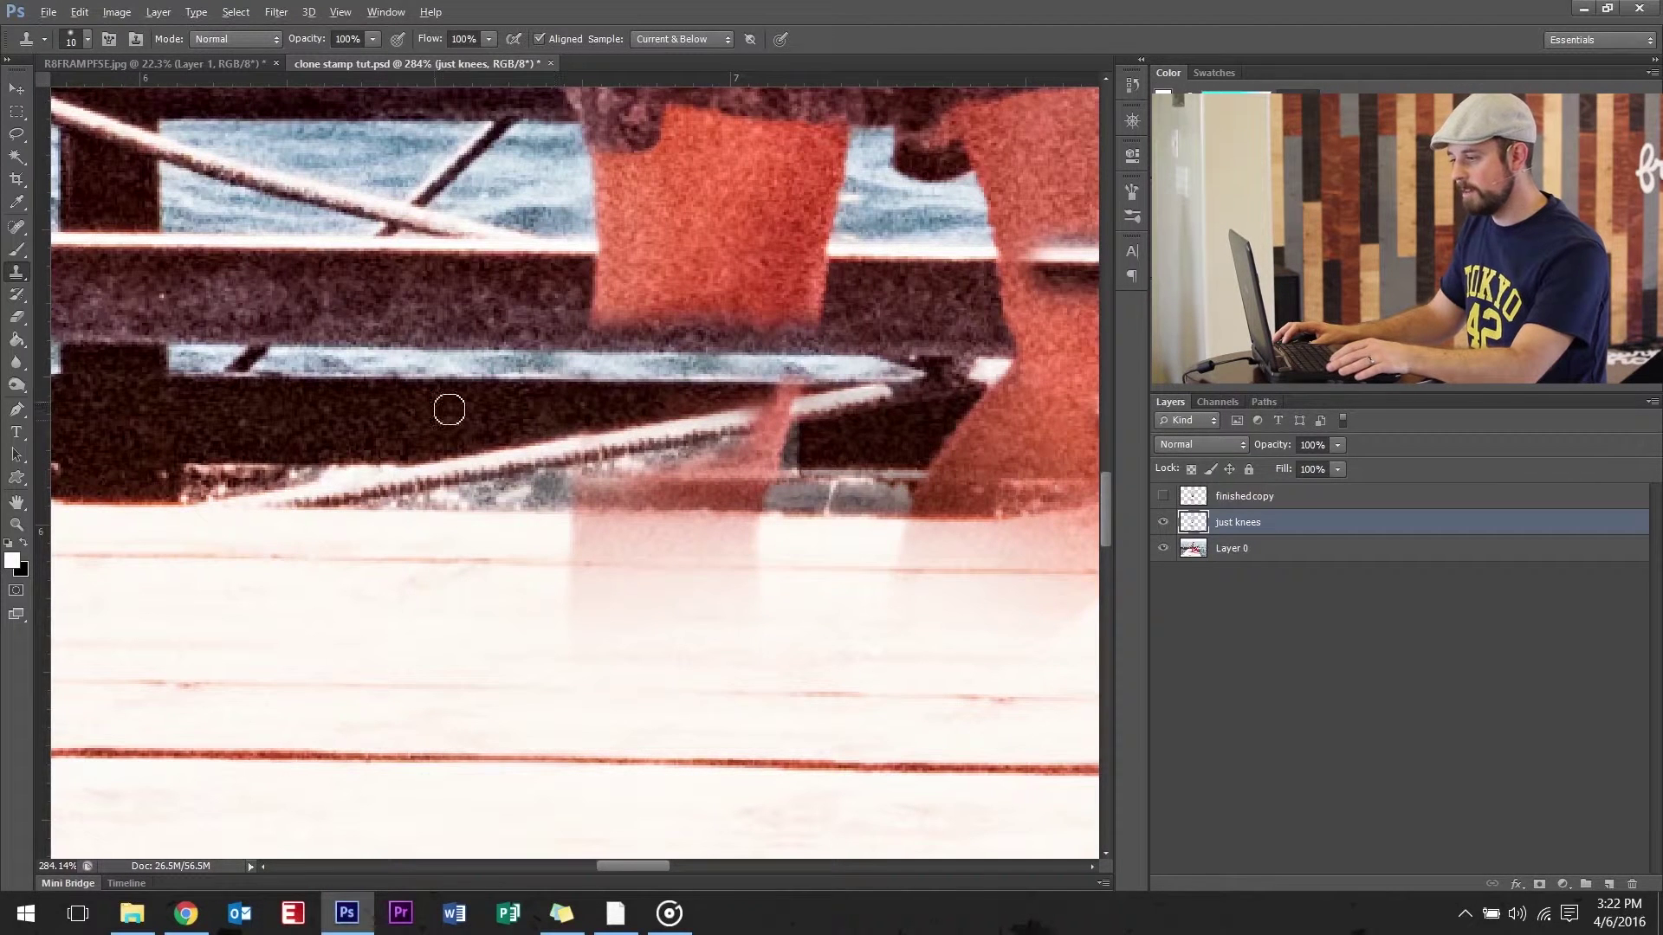
pyautogui.keyDown('alt'); pyautogui.click(327, 426); pyautogui.keyUp('alt')
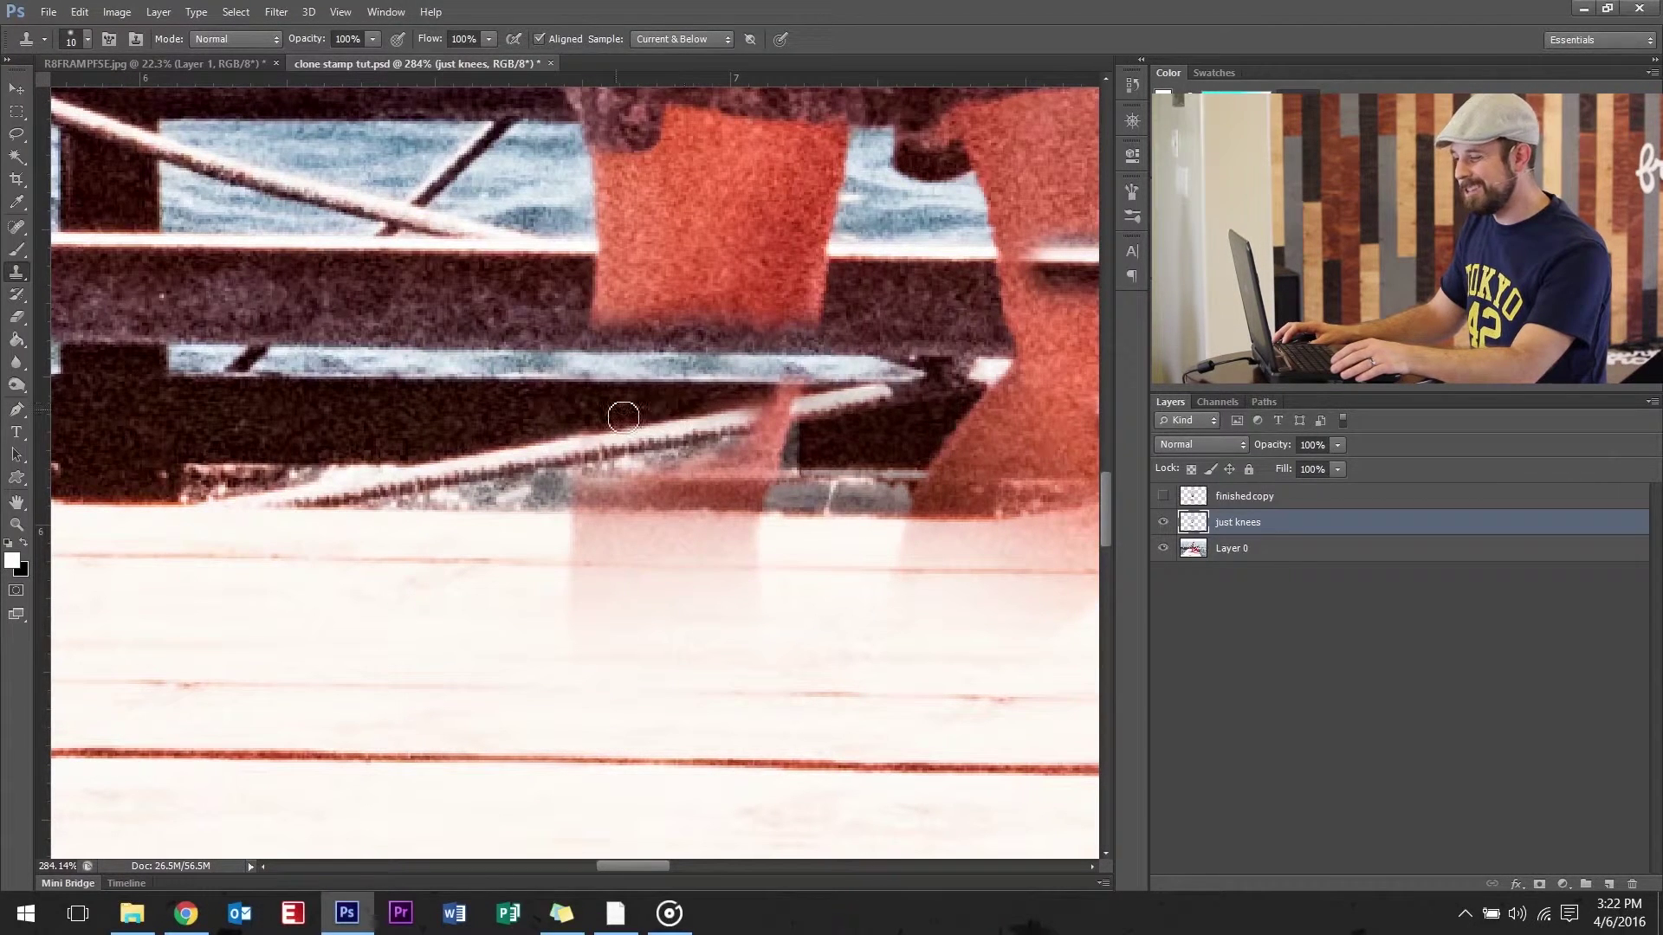
pyautogui.keyDown('alt'); pyautogui.click(400, 415); pyautogui.keyUp('alt')
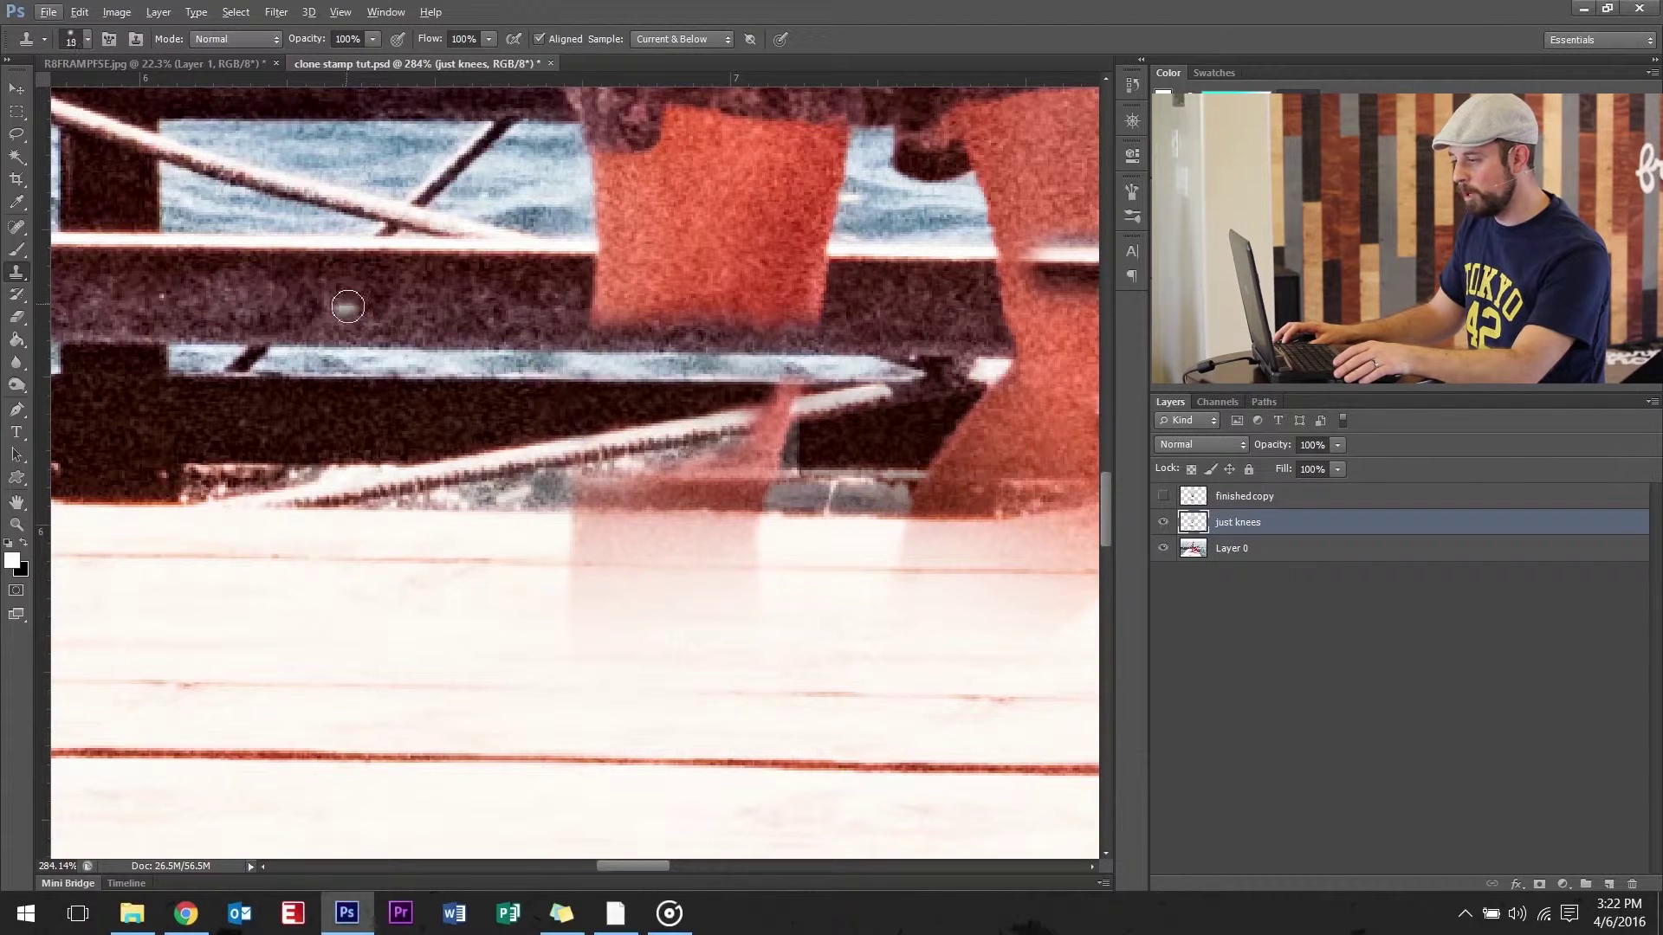
# - Enlarge the Clone Stamp brush to 25 px
pyautogui.press(']')
pyautogui.press(']')
pyautogui.press(']')
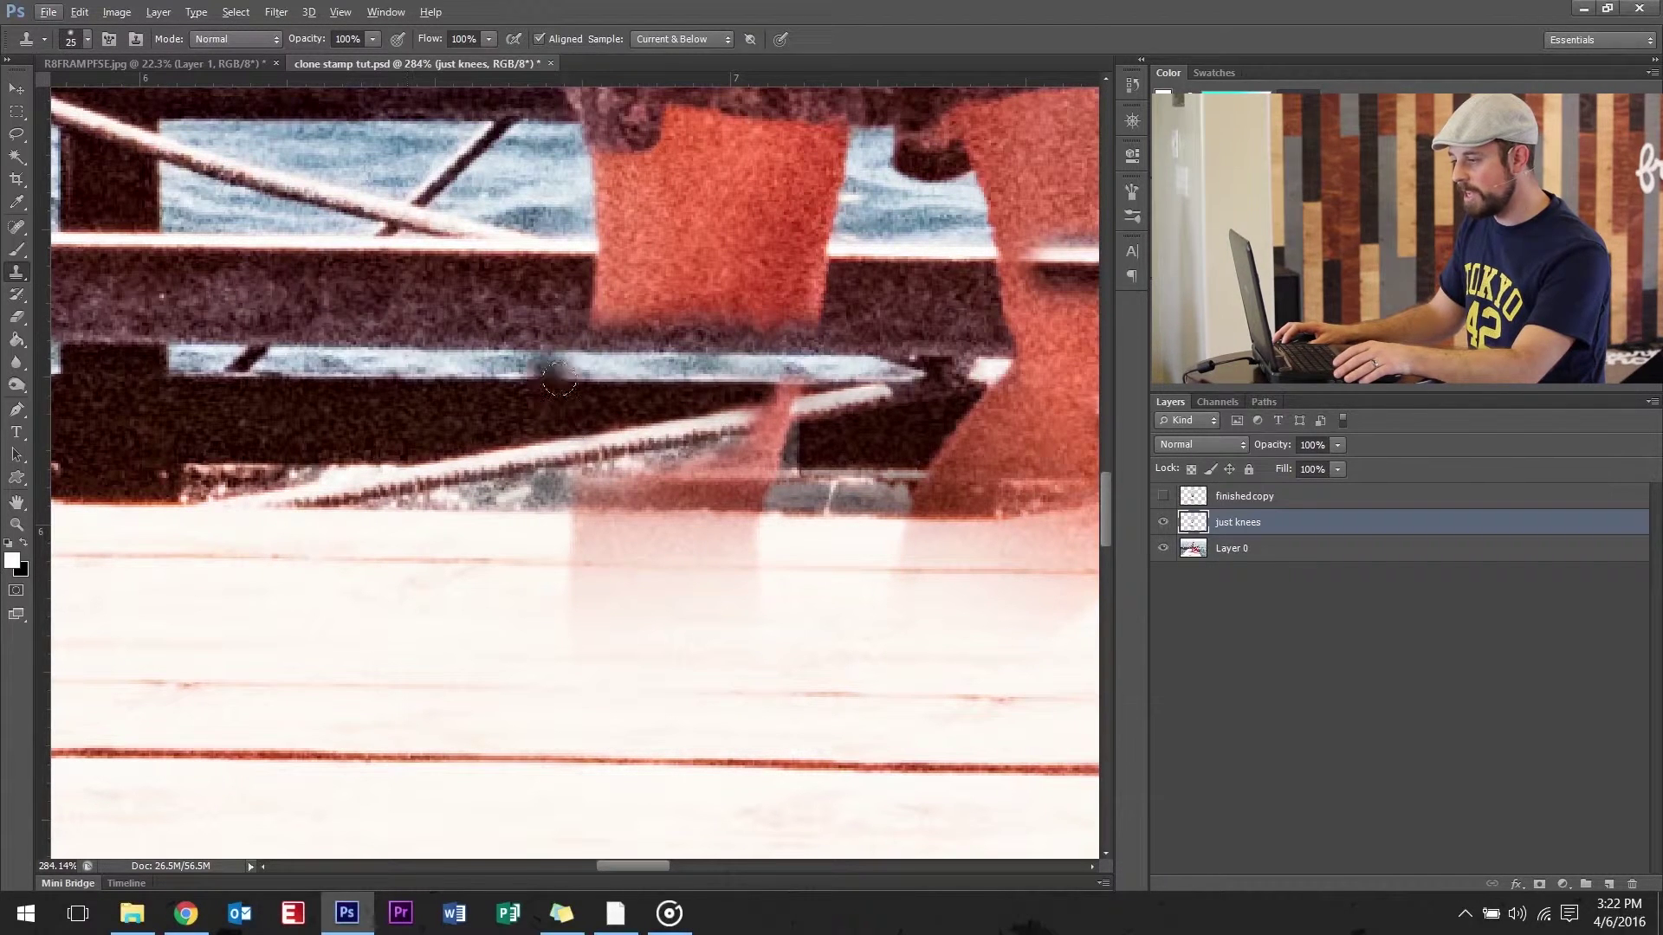
# - Try to clone the dark area beside the rope over the leftover skin at the left-hand leg's edge
pyautogui.keyDown('alt'); pyautogui.click(875, 407); pyautogui.keyUp('alt')
pyautogui.moveTo(784, 405); pyautogui.dragTo(778, 417)
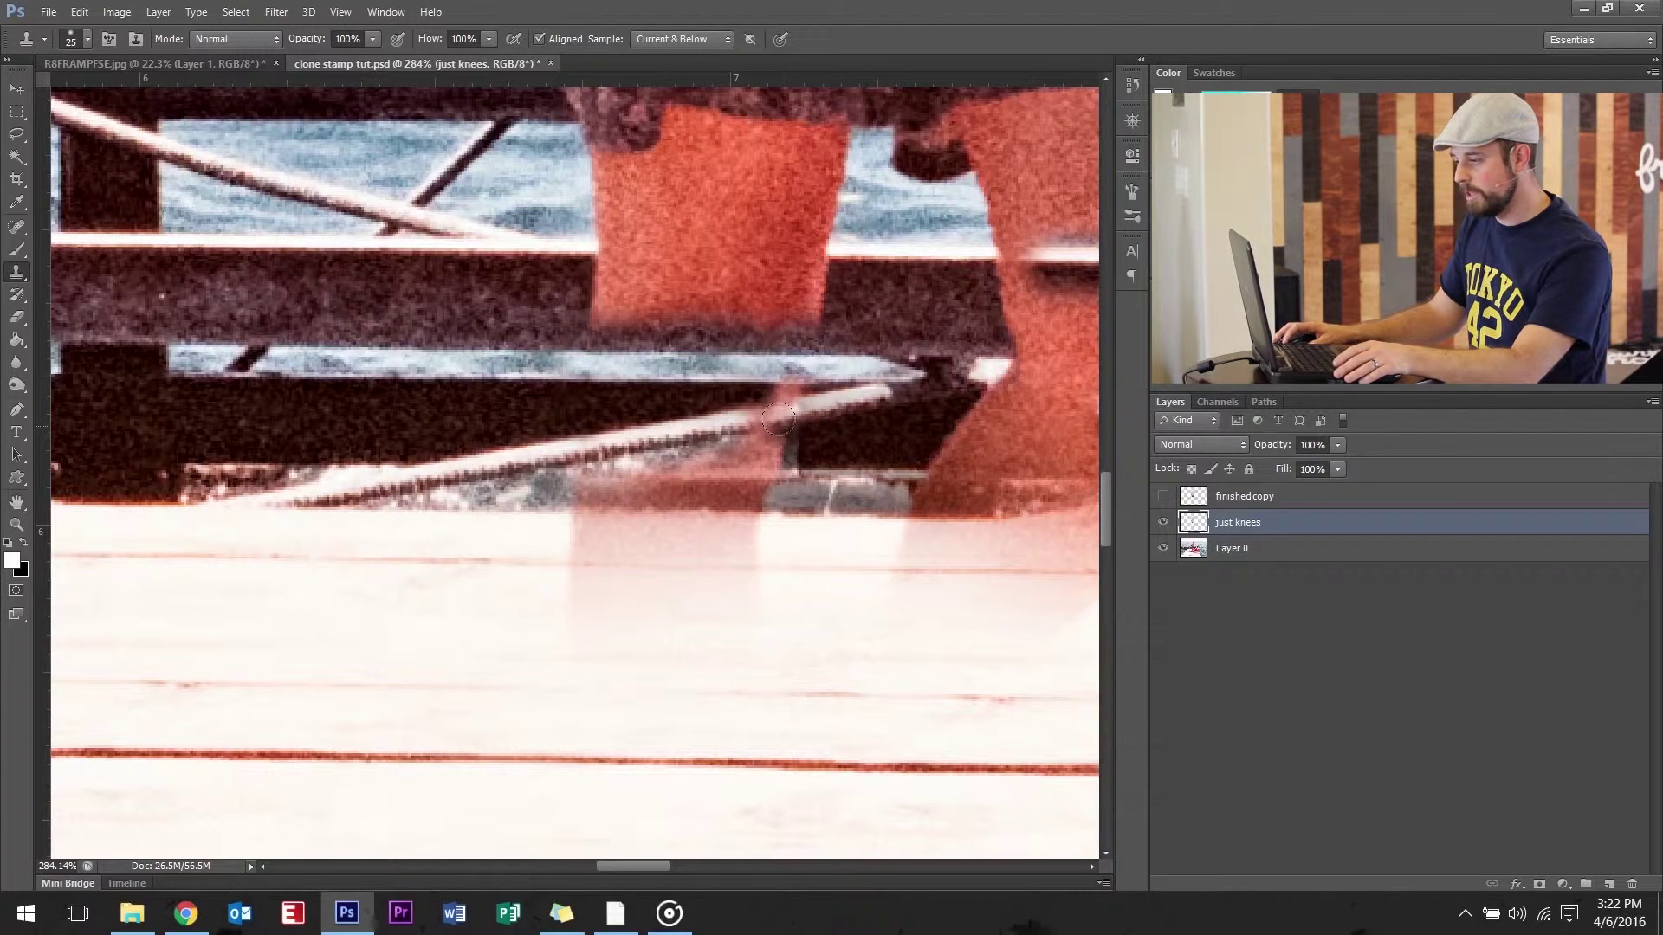
pyautogui.hotkey('ctrl', 'z')
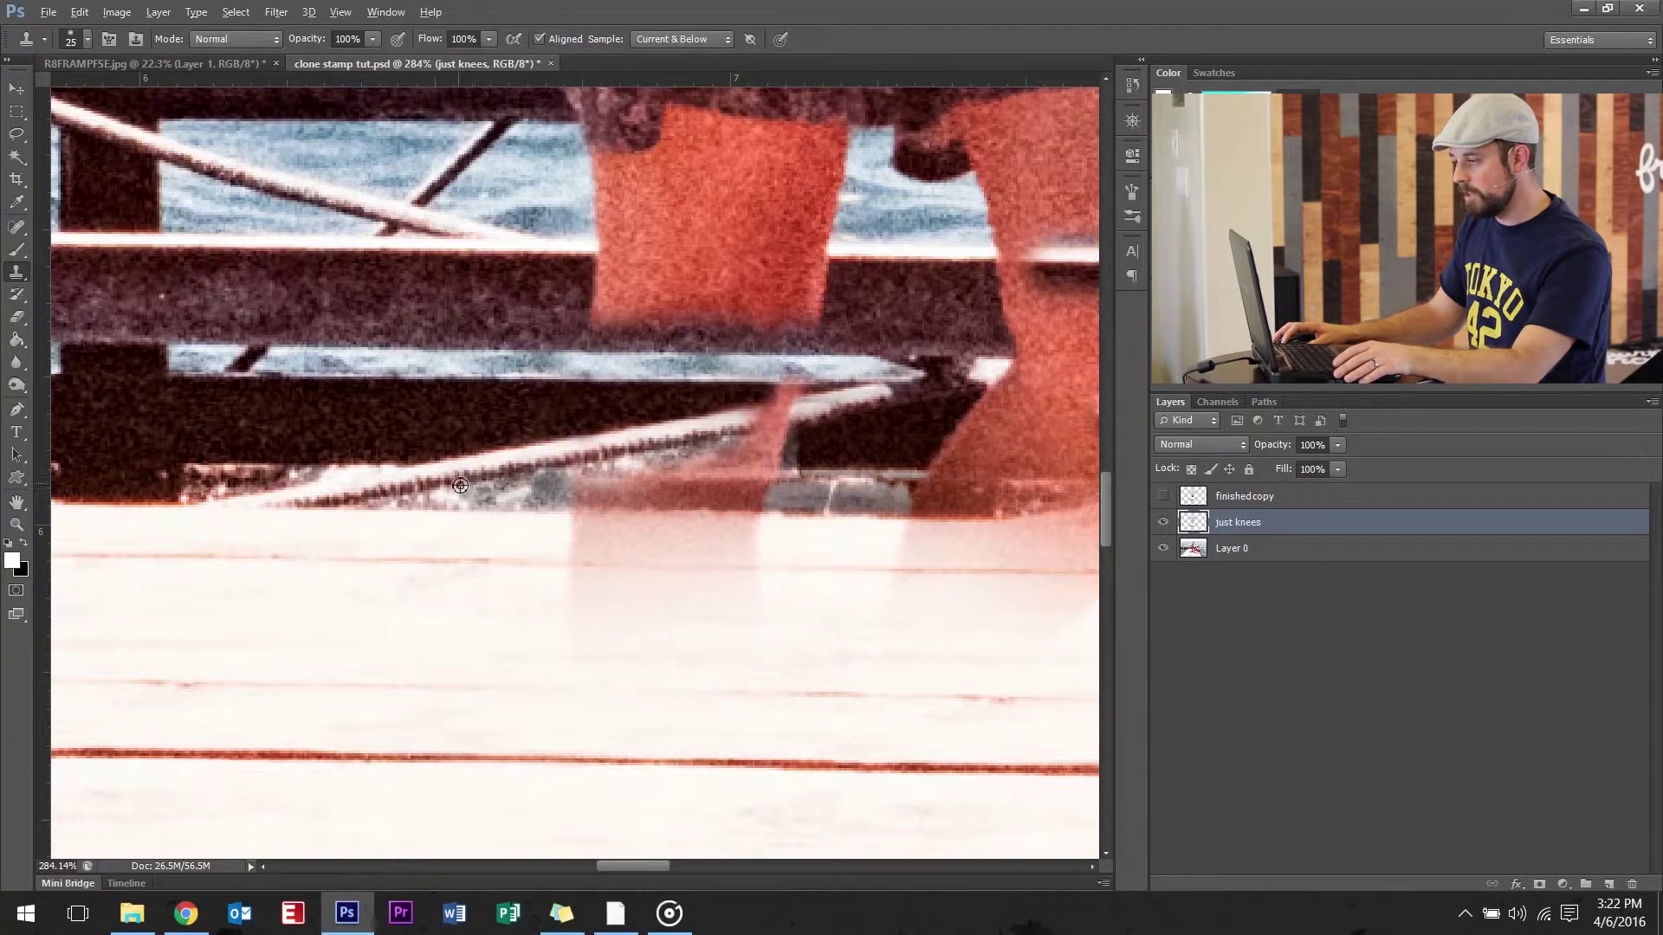
# - Clone the rope across its remaining gap over the left-hand leg, and retouch the rocks beneath it
pyautogui.keyDown('alt'); pyautogui.click(633, 437); pyautogui.keyUp('alt')
pyautogui.moveTo(758, 423)
pyautogui.mouseDown()
pyautogui.moveTo(782, 419)
pyautogui.moveTo(768, 419)
pyautogui.mouseUp()
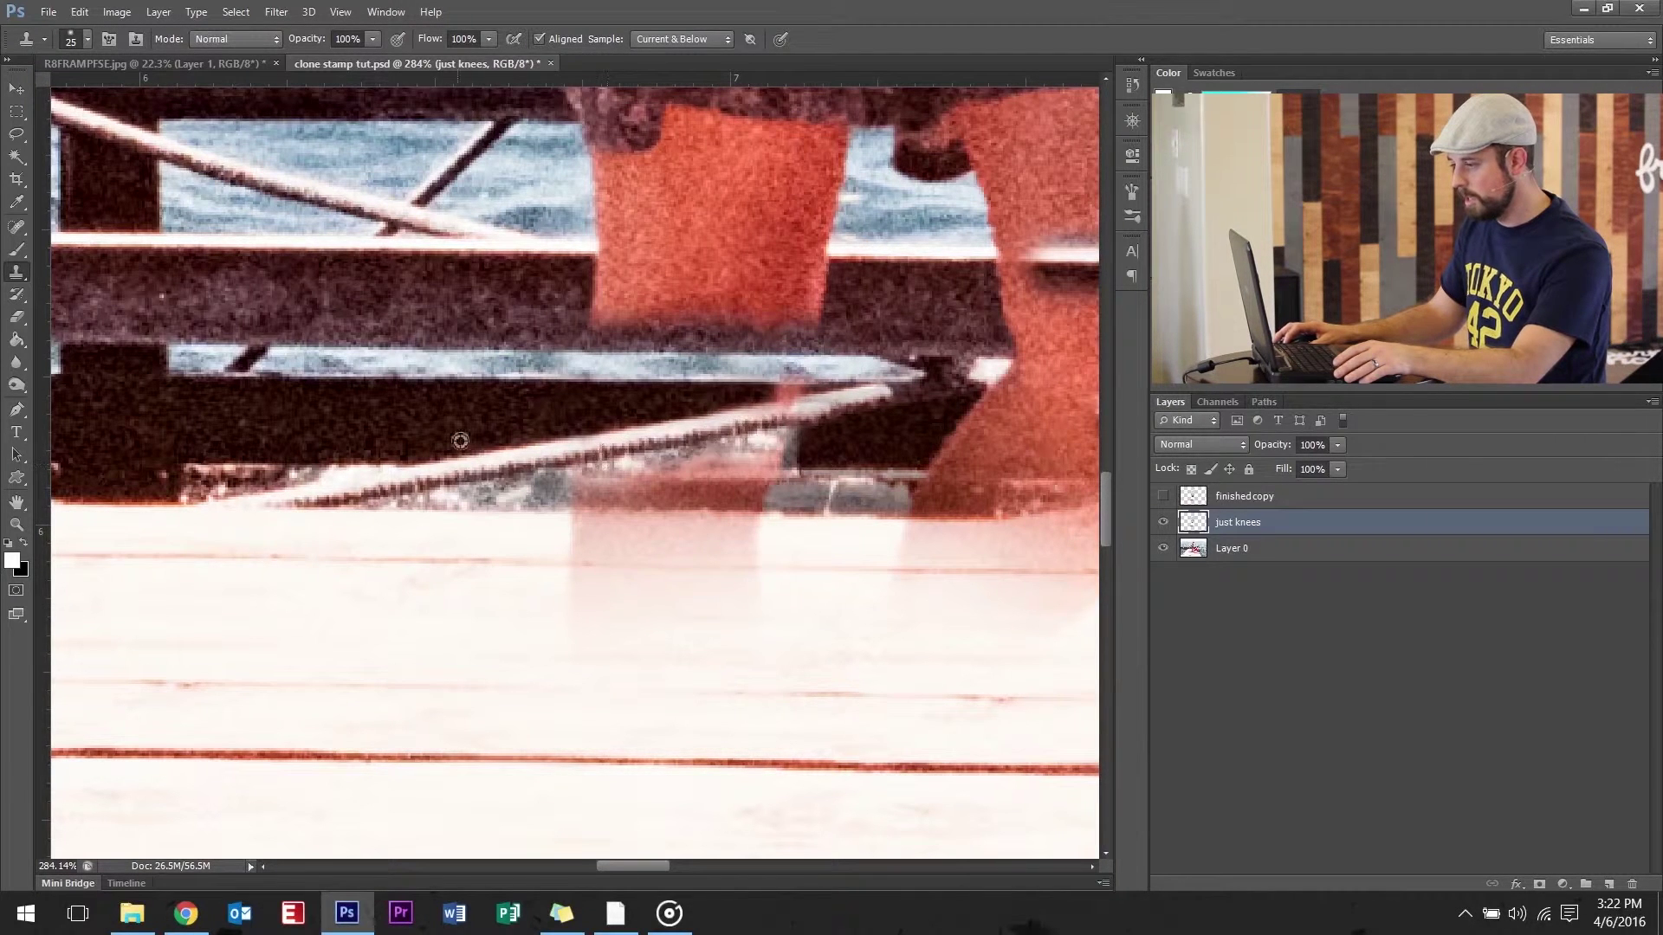
pyautogui.scroll(4, 784, 430)
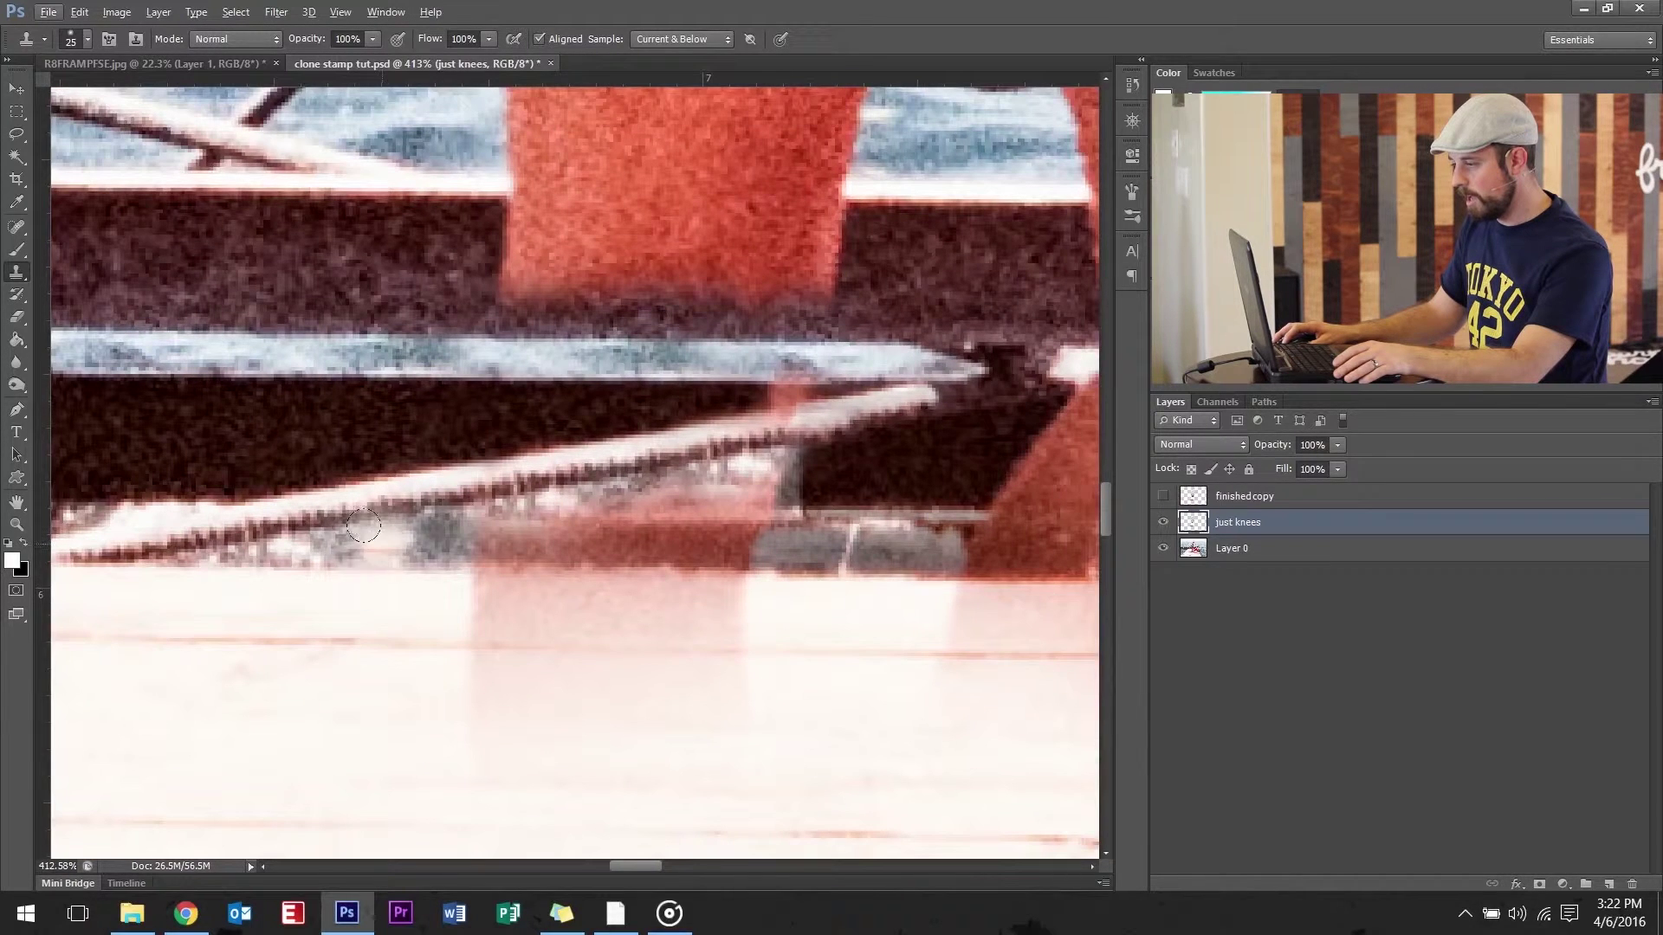
pyautogui.moveTo(373, 523); pyautogui.dragTo(416, 533)
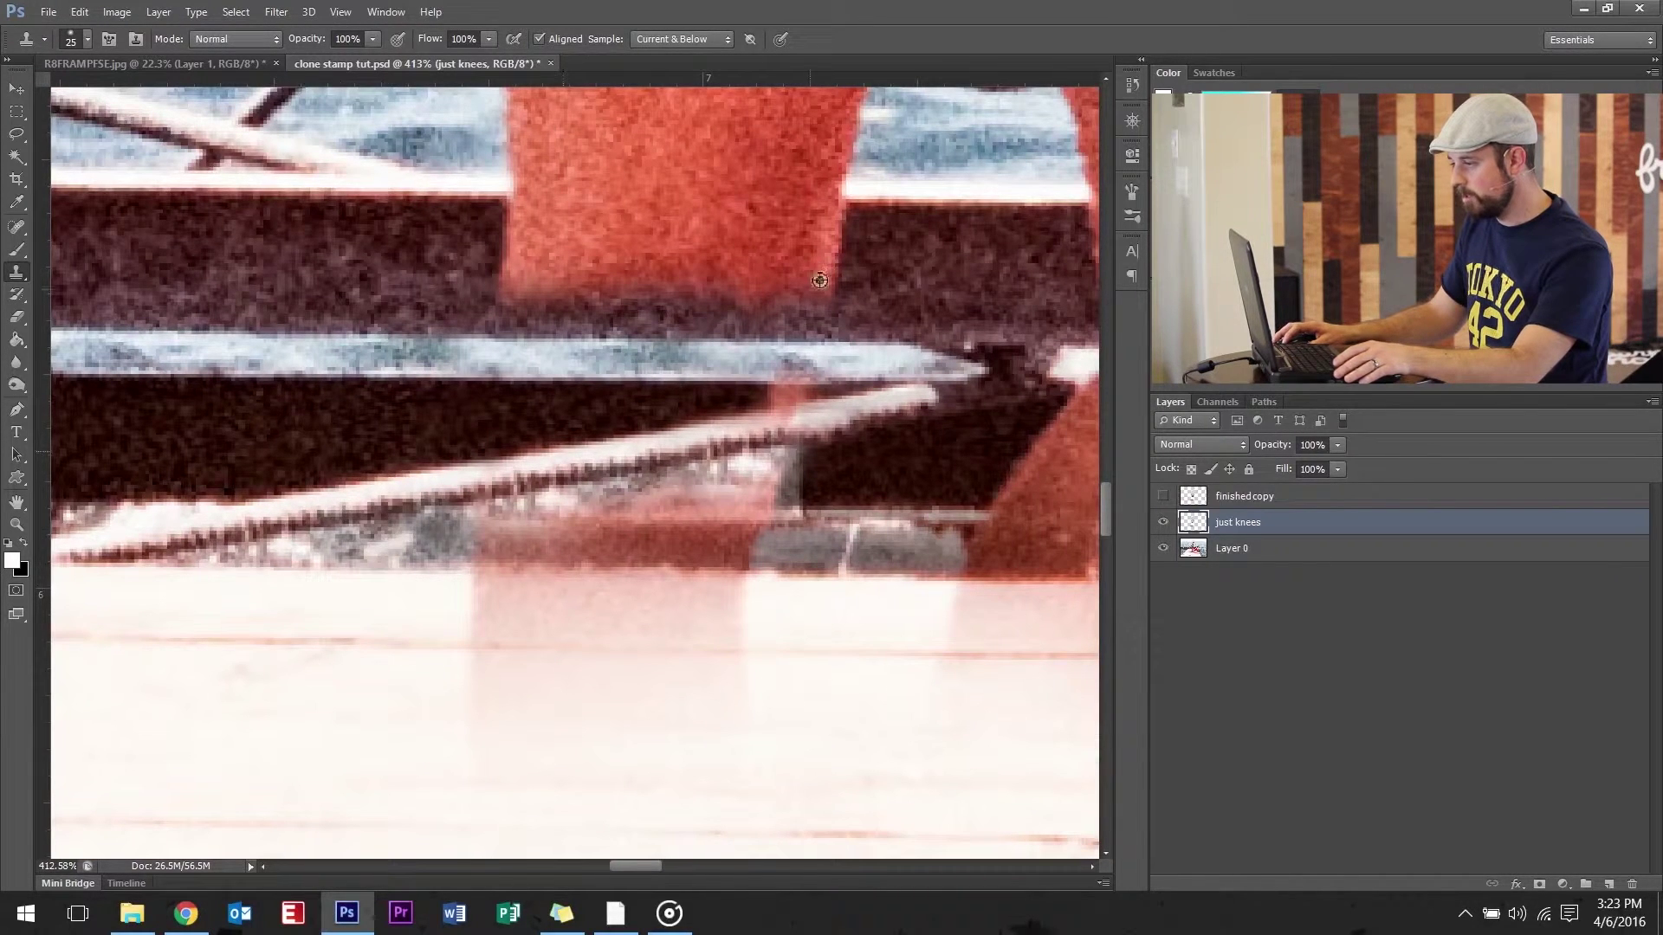
# - Toggle the visibility of the finished copy layer to compare the completed removal with the original across the whole photo
pyautogui.hotkey('ctrl', '0')
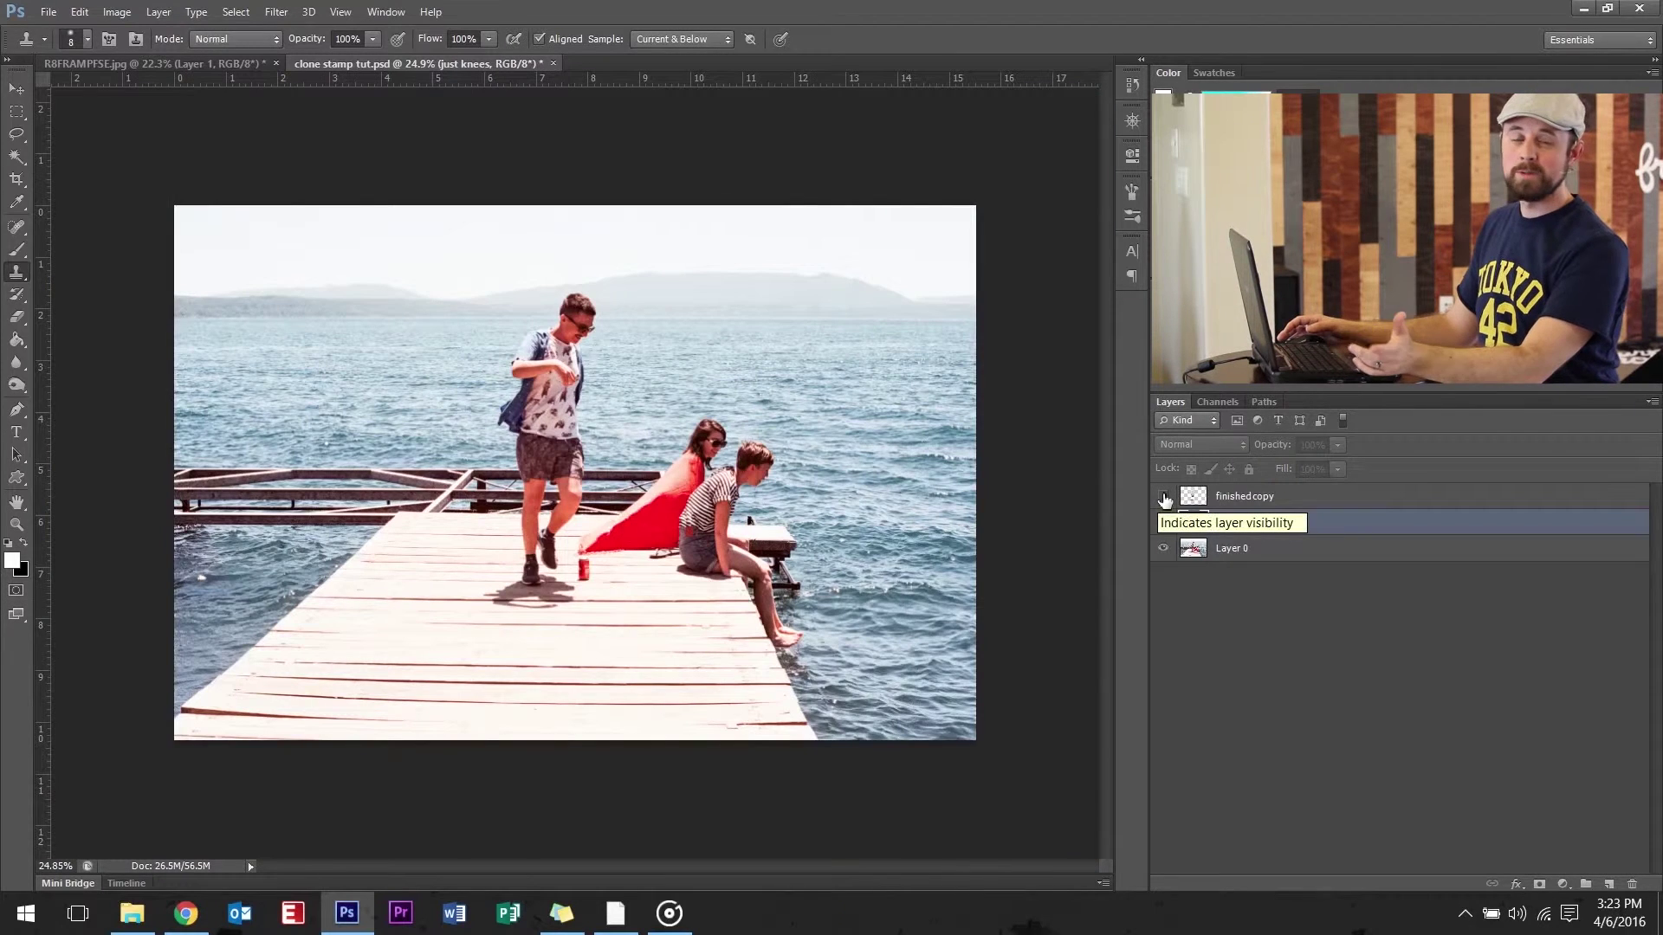
pyautogui.click(1163, 498)
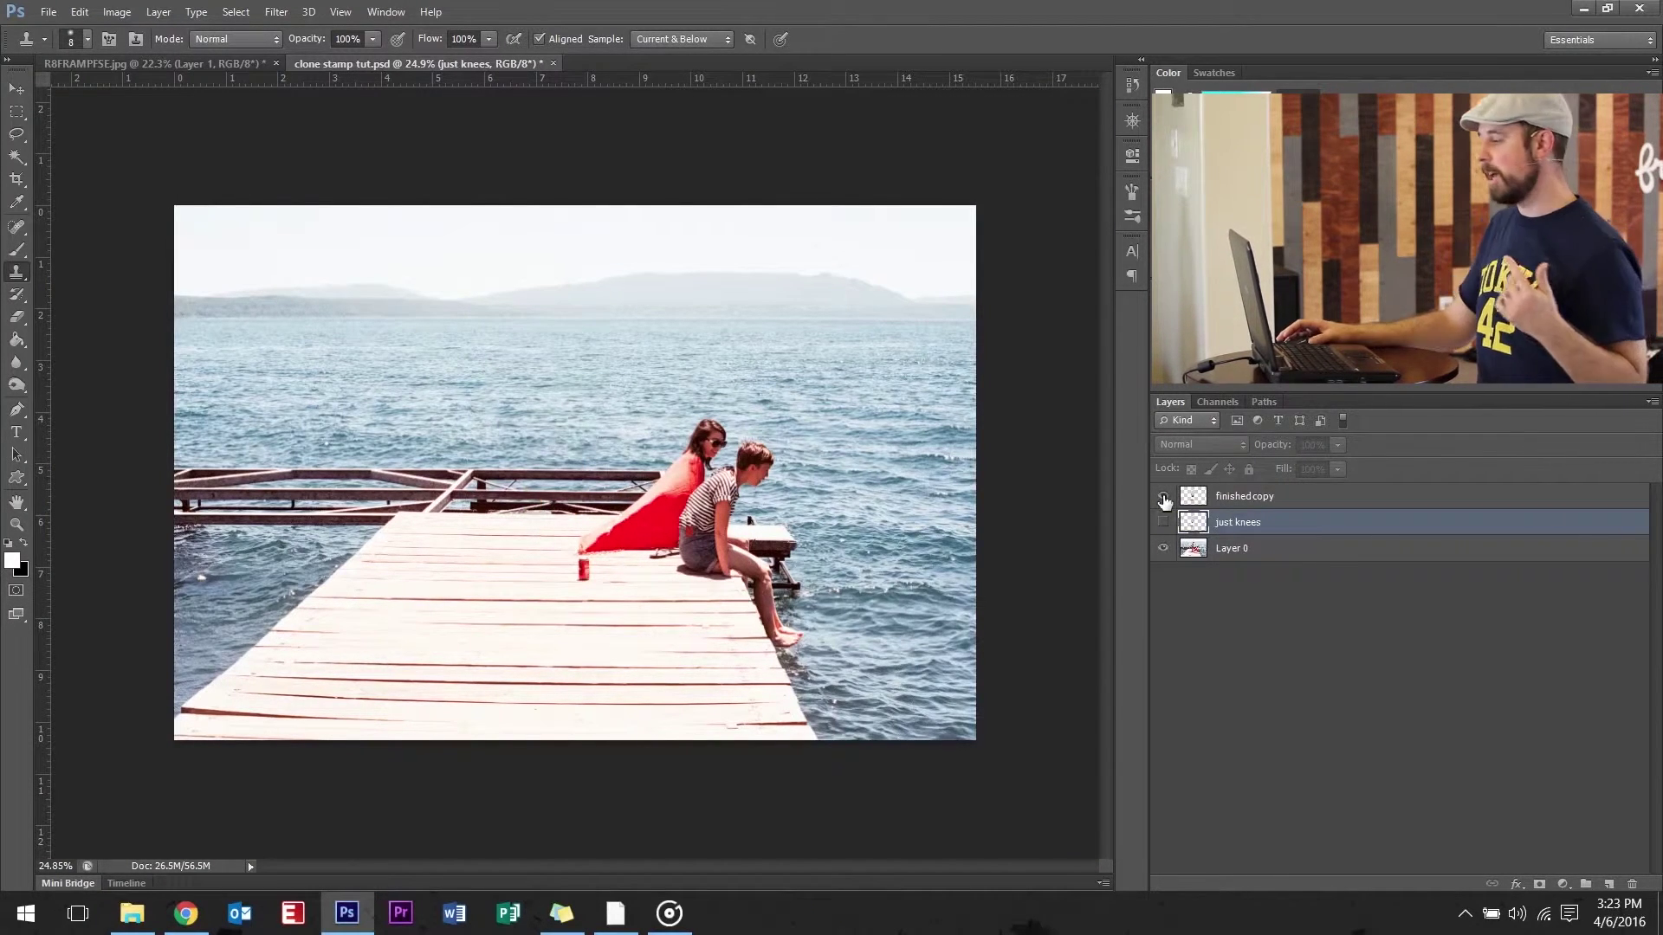
pyautogui.click(1163, 497)
pyautogui.click(1163, 498)
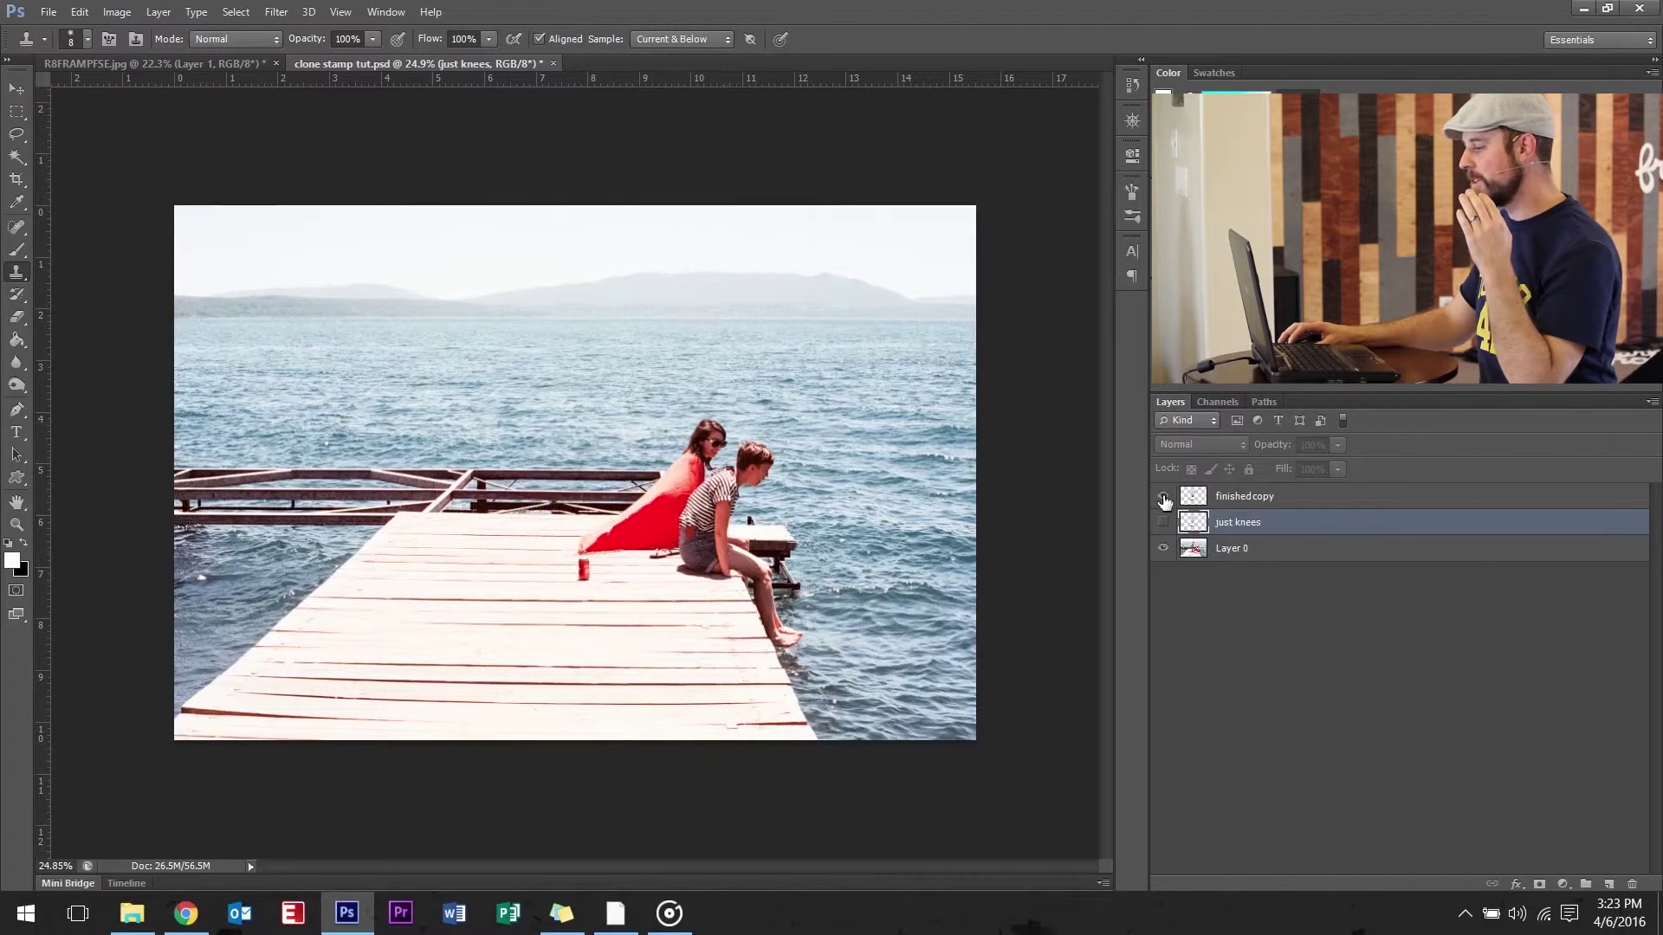
pyautogui.click(1163, 498)
pyautogui.click(1163, 498)
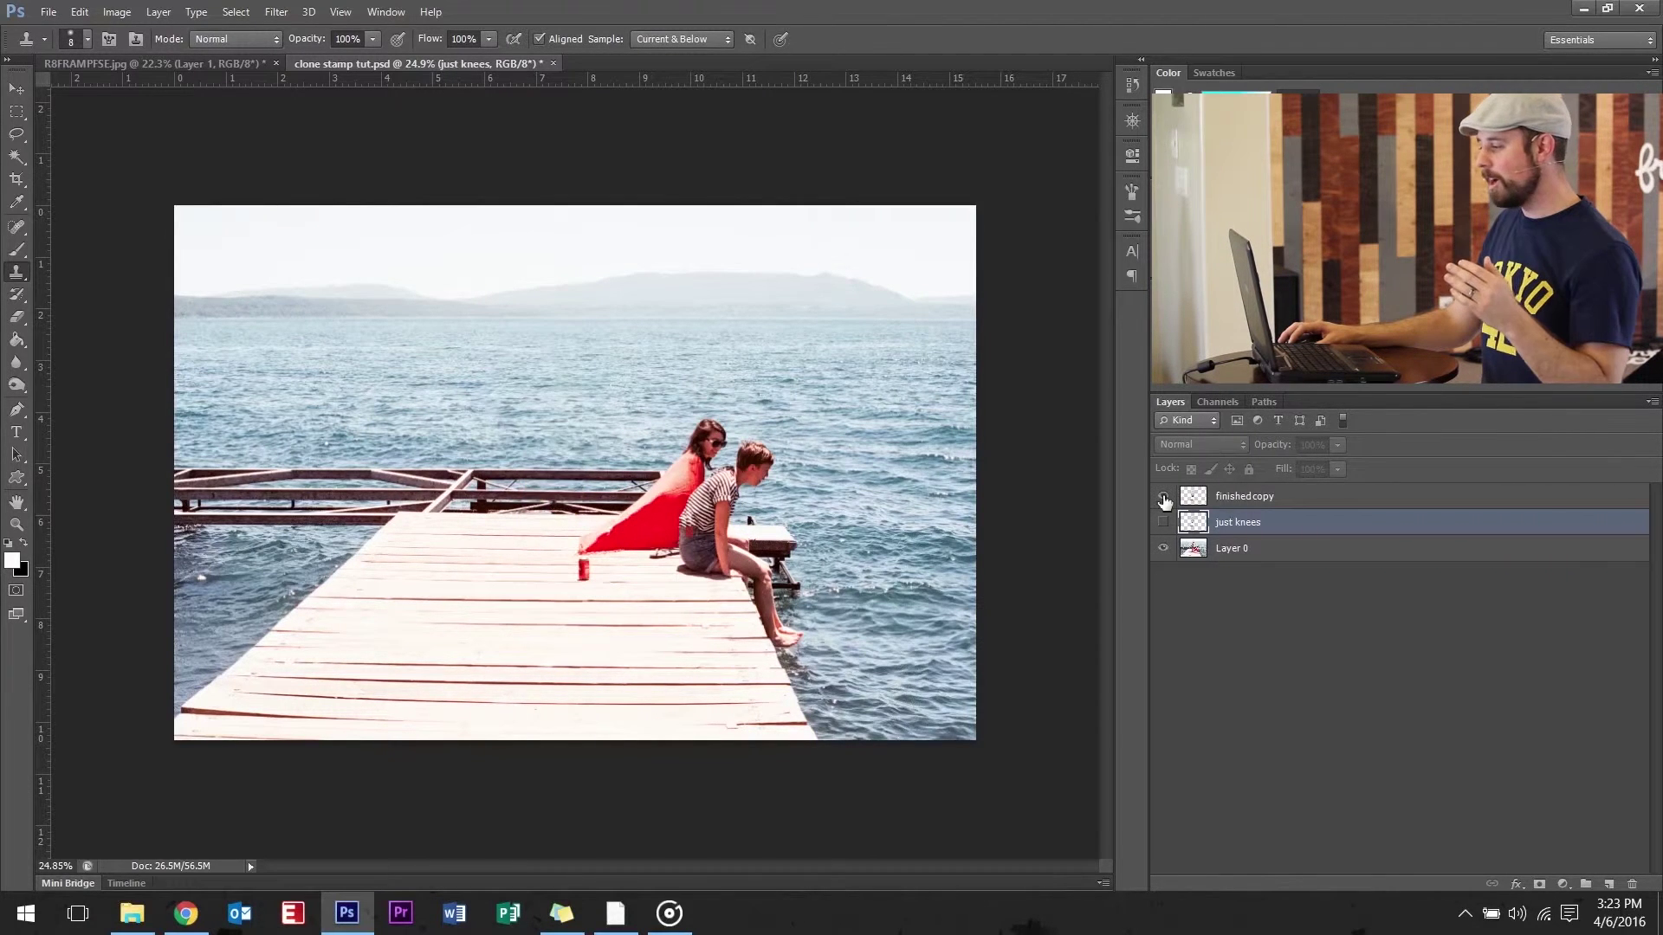
pyautogui.click(1163, 498)
pyautogui.click(1163, 498)
# - Compare the rebuilt railing on the finished copy layer up close with the man's original legs by toggling that layer
pyautogui.scroll(10, 538, 527)
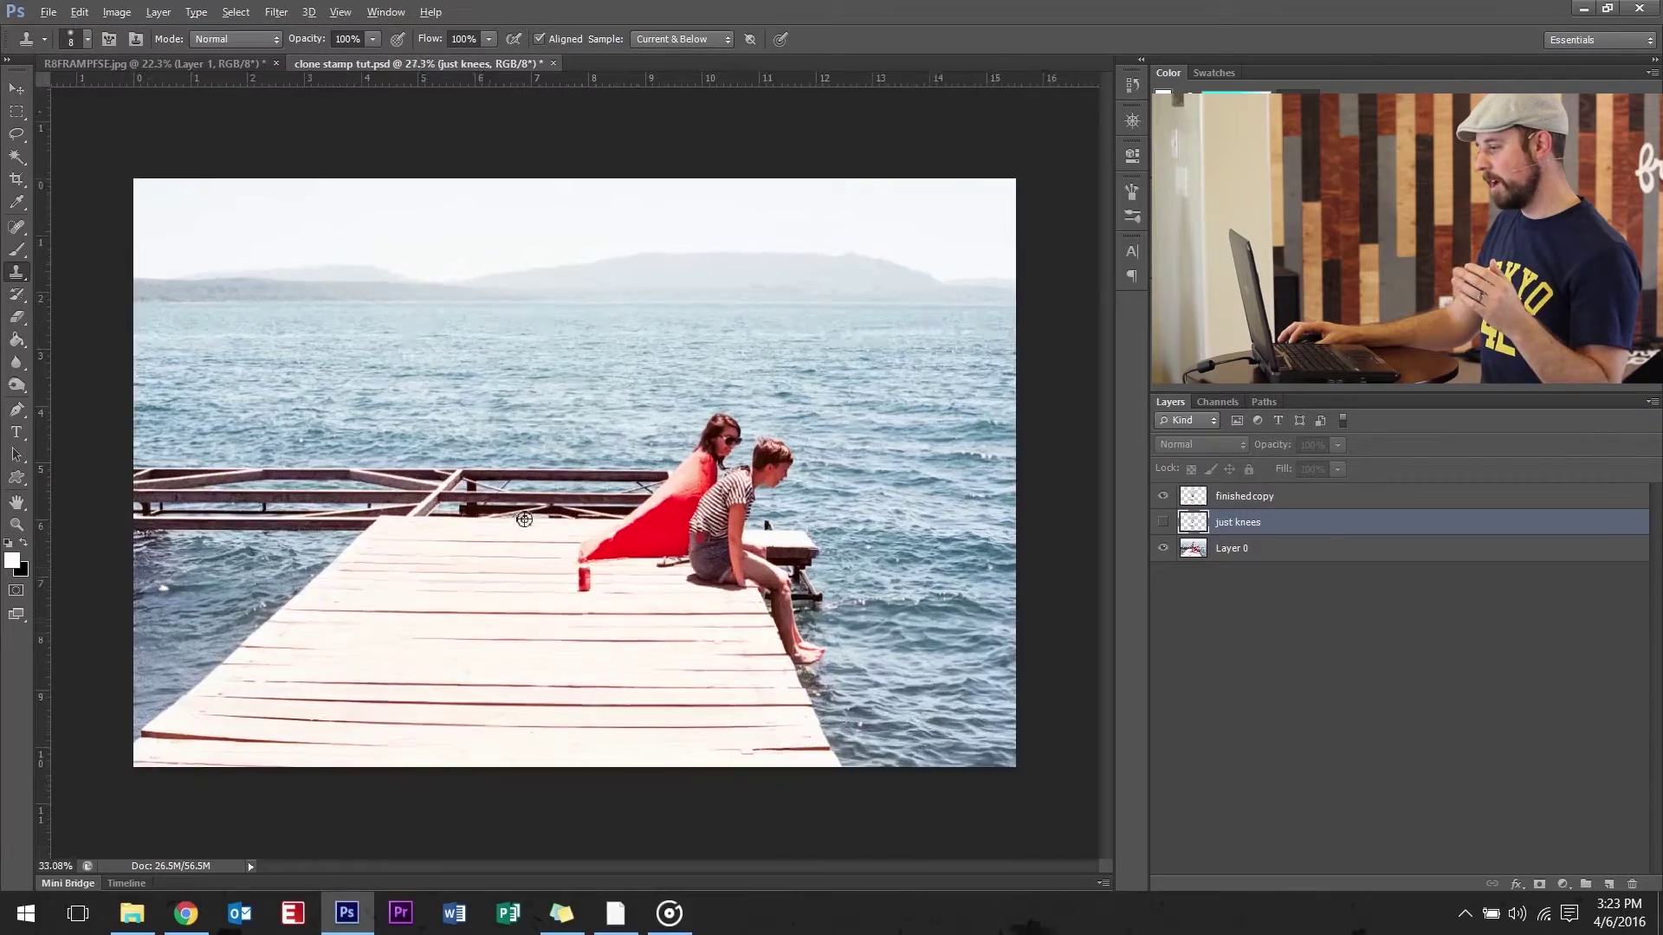
pyautogui.scroll(2, 546, 512)
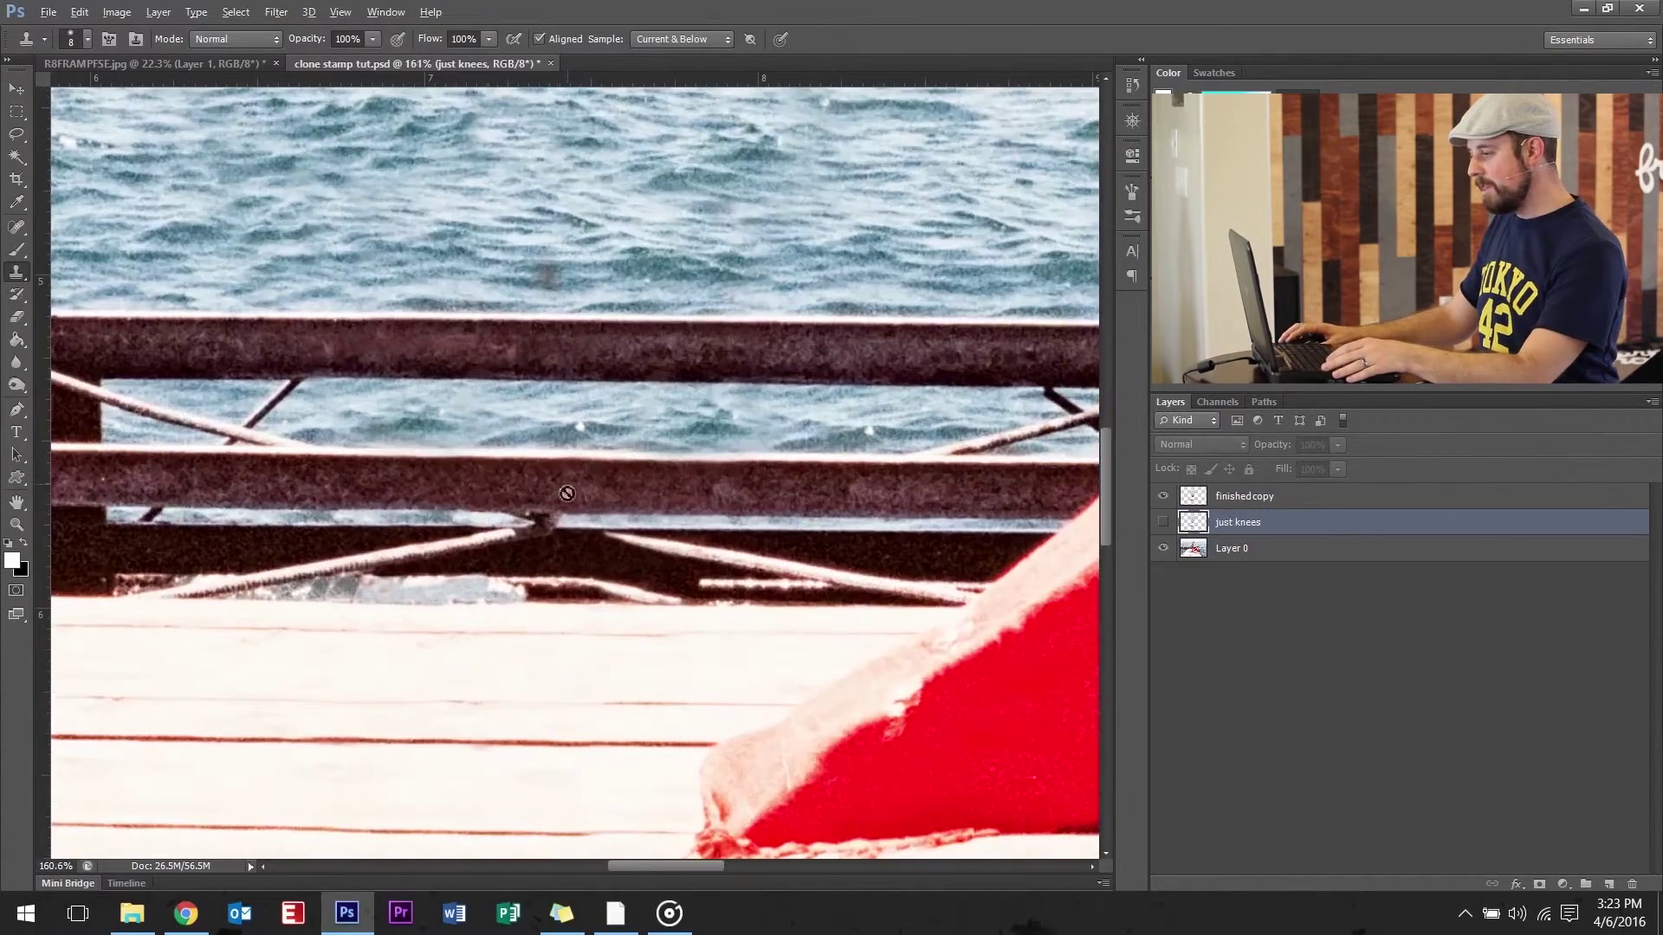
pyautogui.click(1163, 496)
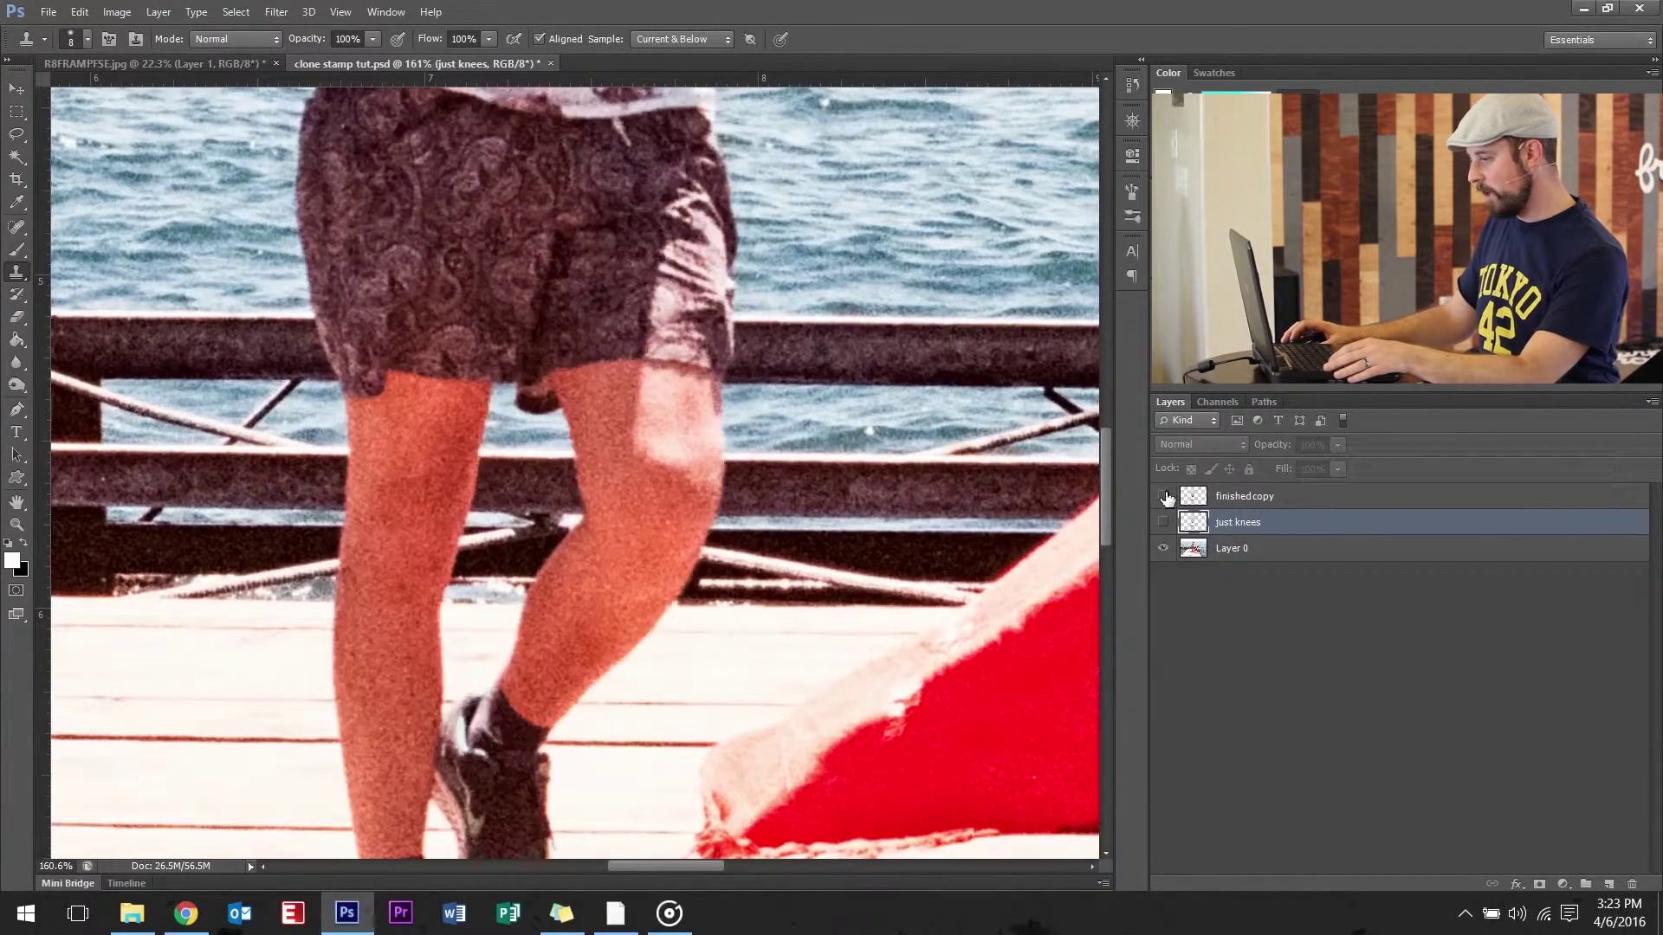
pyautogui.click(1165, 496)
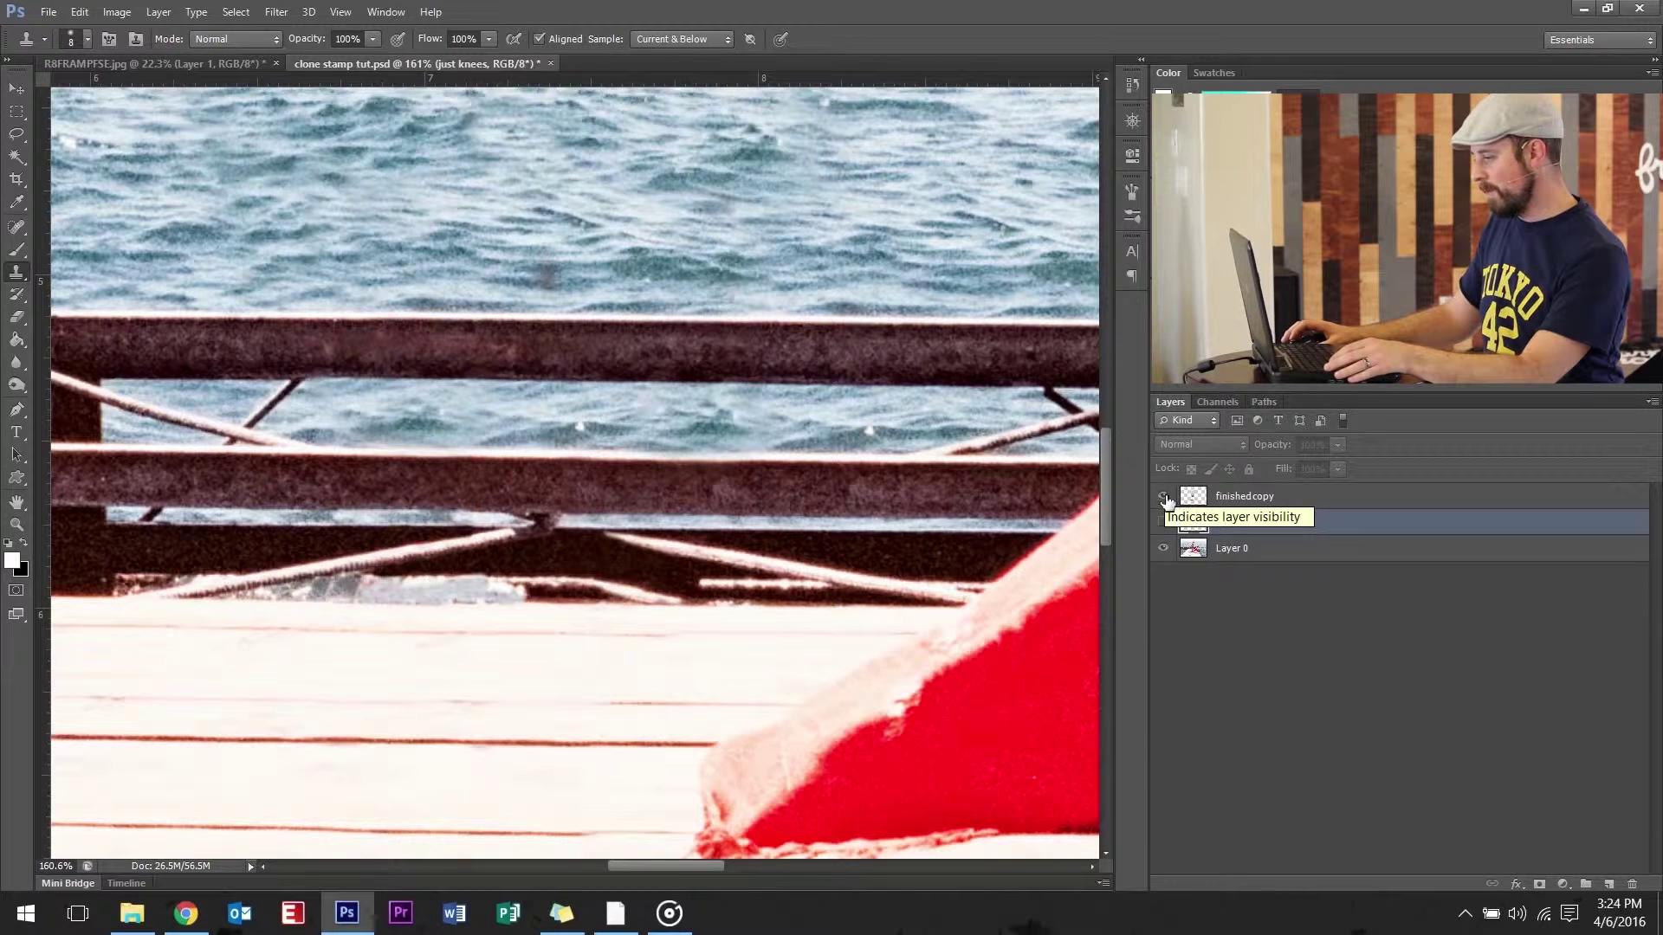
pyautogui.click(1165, 498)
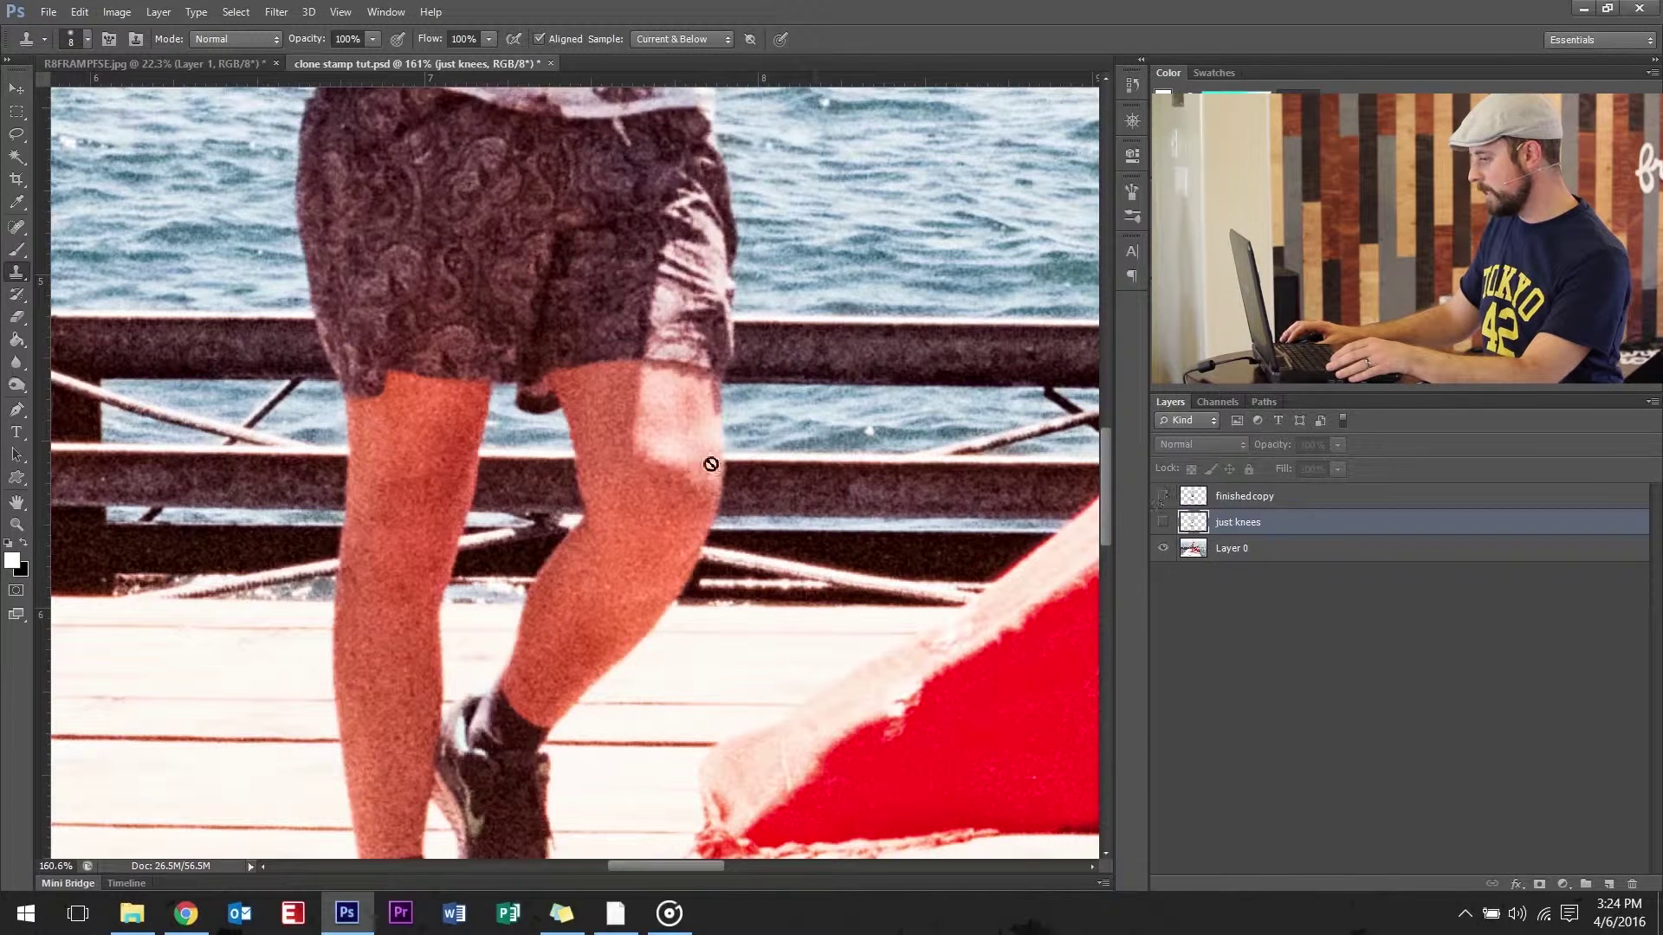
# - Add a new empty layer and place it beneath the just knees layer, directly above Layer 0
pyautogui.click(1609, 884)
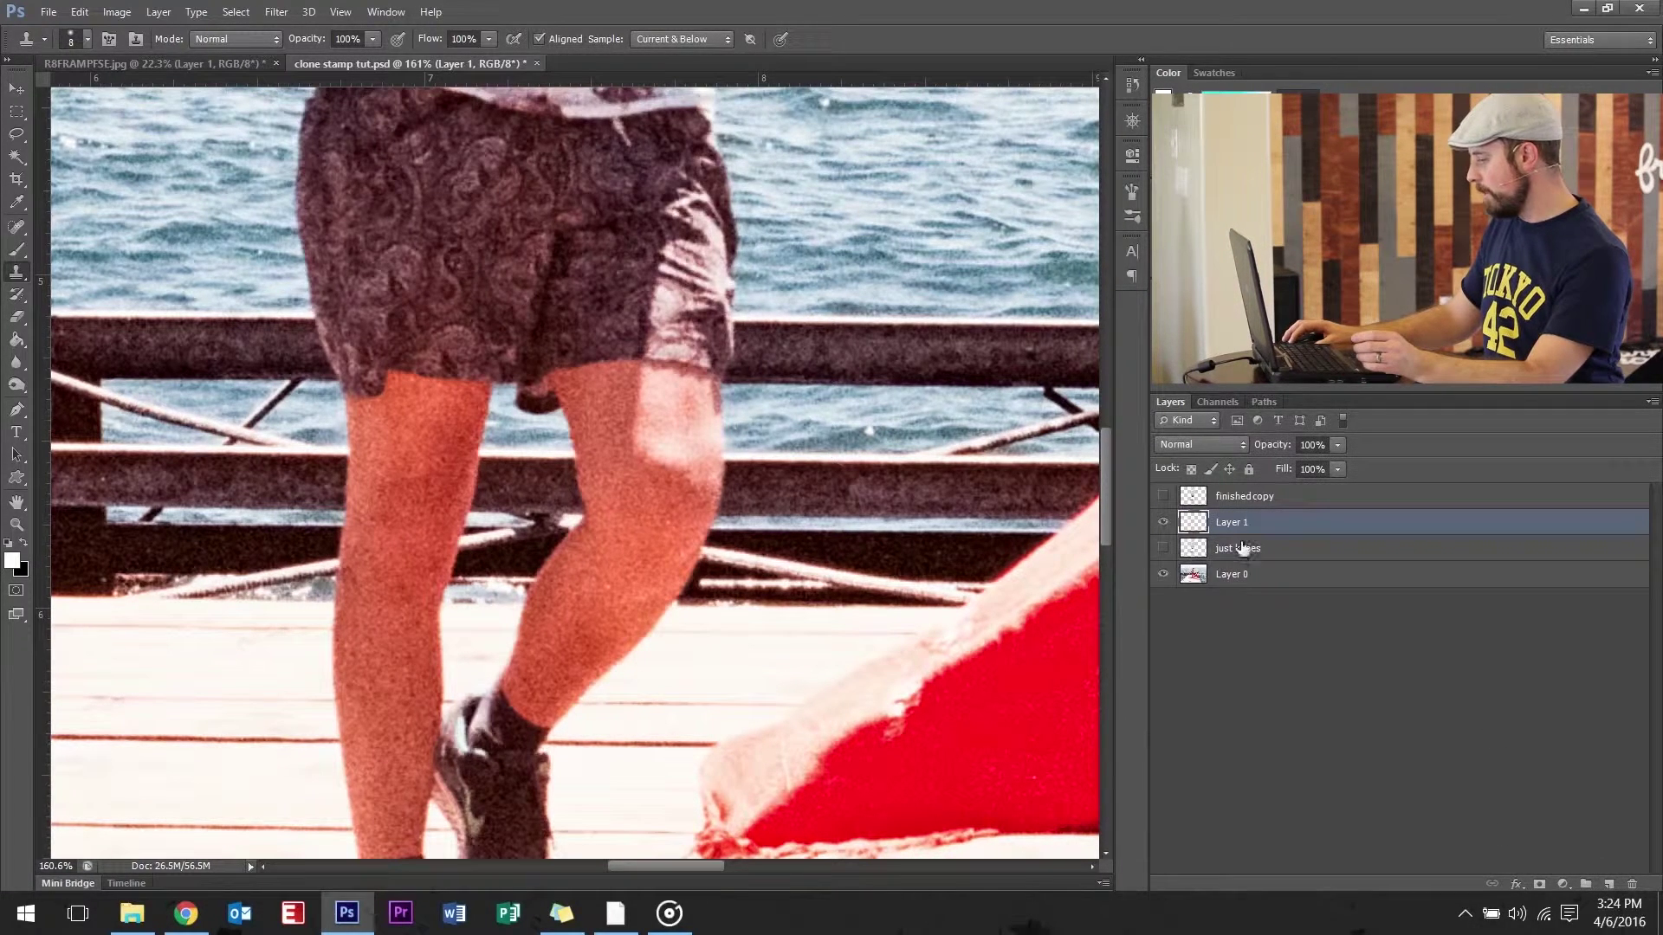
pyautogui.moveTo(1196, 532); pyautogui.dragTo(1195, 560)
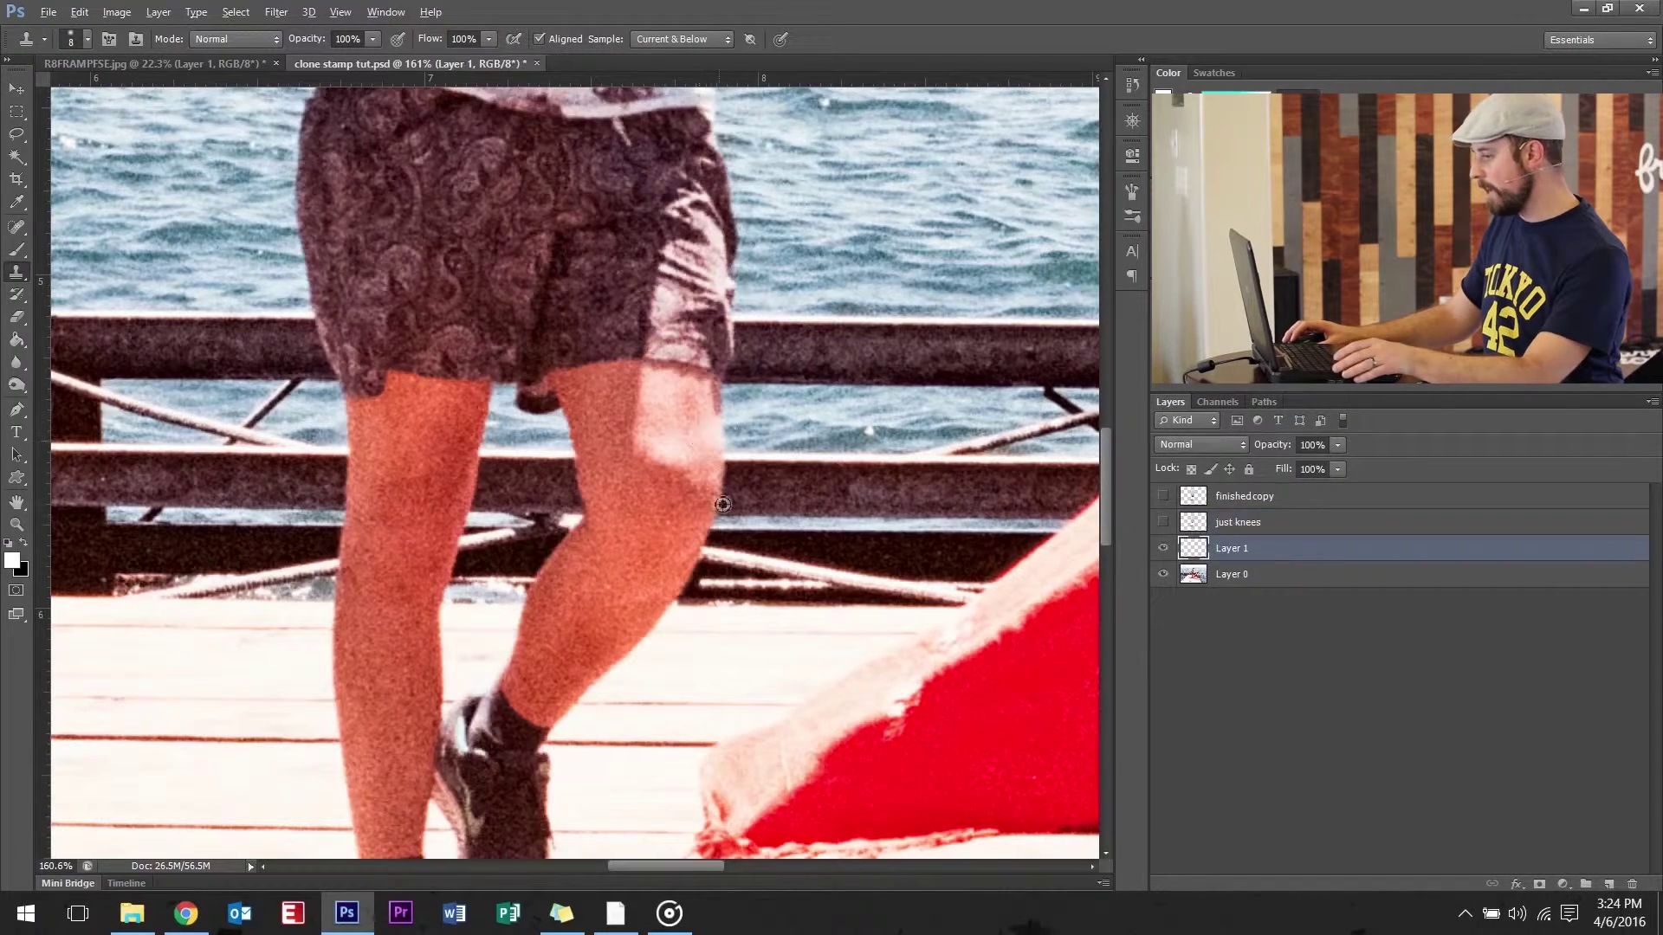
# - Clone the rope and the dark edge under the narrow water strip across the bent leg just below the knee
pyautogui.scroll(5, 722, 504)
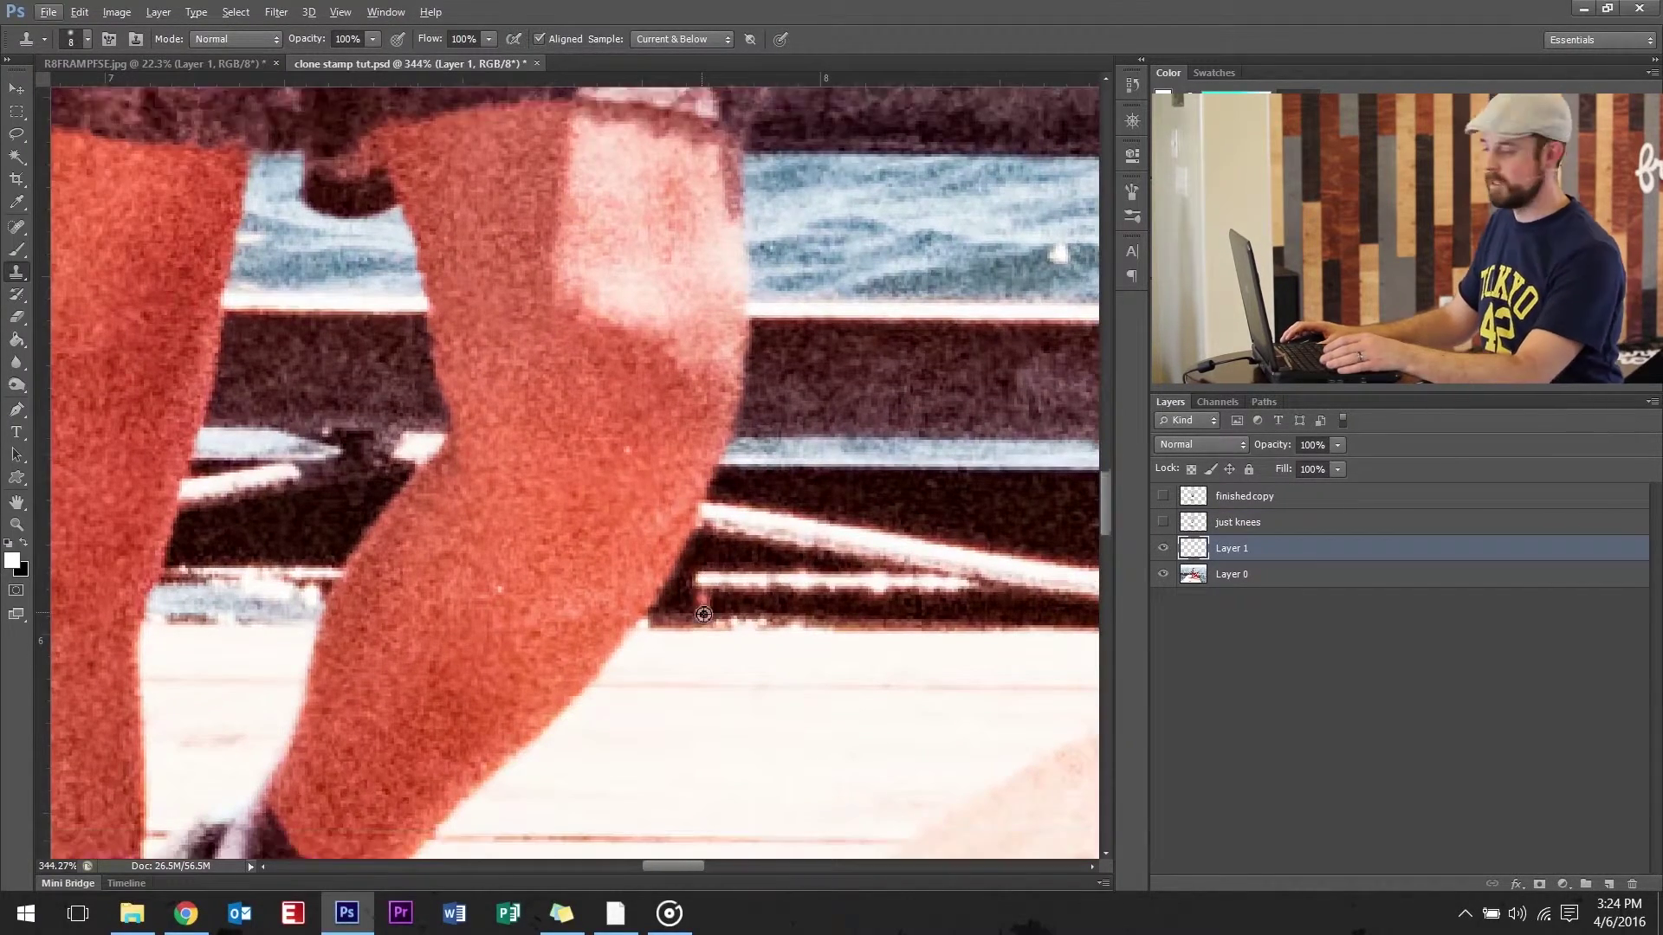
pyautogui.scroll(-3, 703, 614)
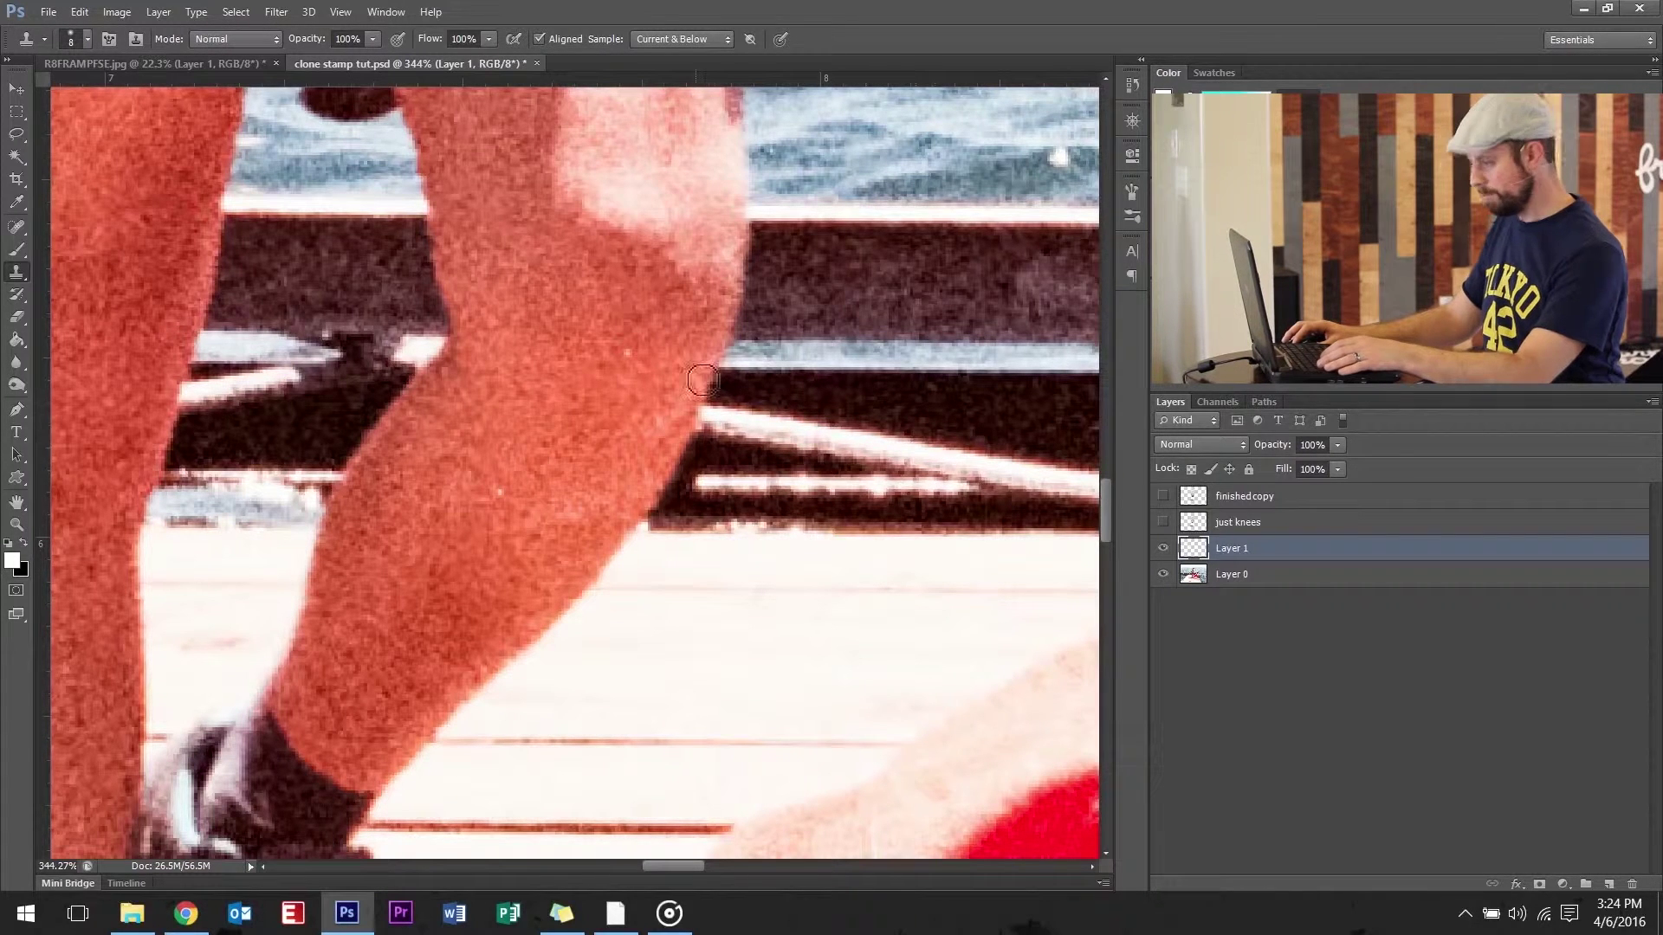
pyautogui.moveTo(712, 410); pyautogui.dragTo(602, 382)
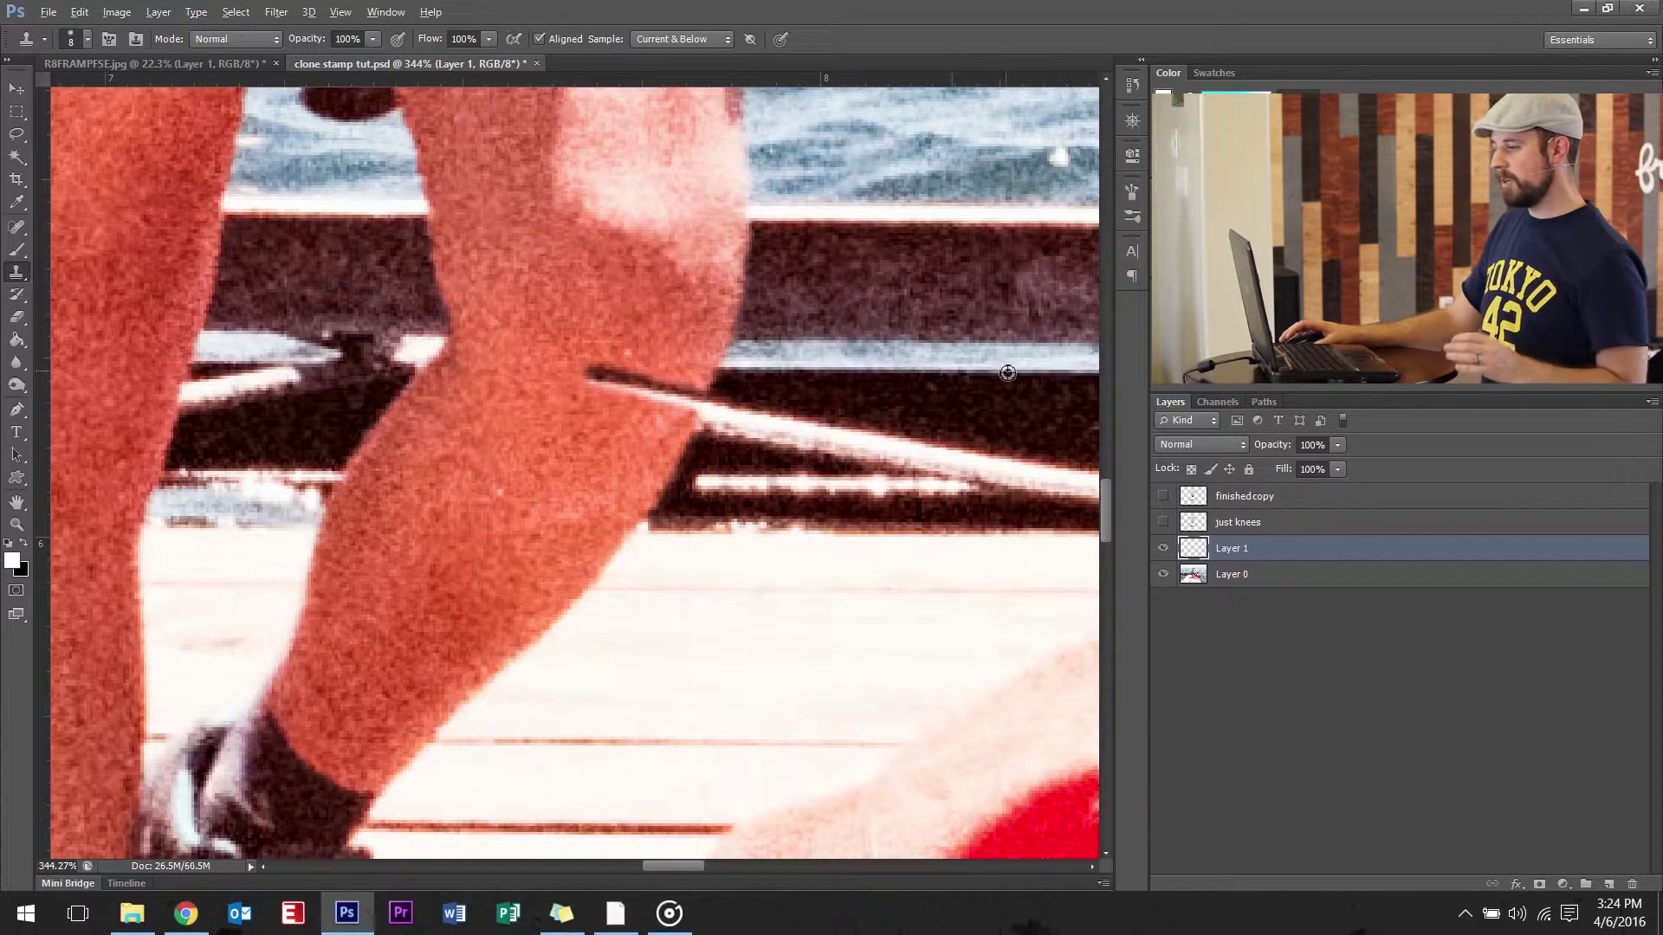
pyautogui.moveTo(723, 379)
pyautogui.mouseDown()
pyautogui.moveTo(577, 381)
pyautogui.moveTo(715, 382)
pyautogui.moveTo(668, 391)
pyautogui.mouseUp()
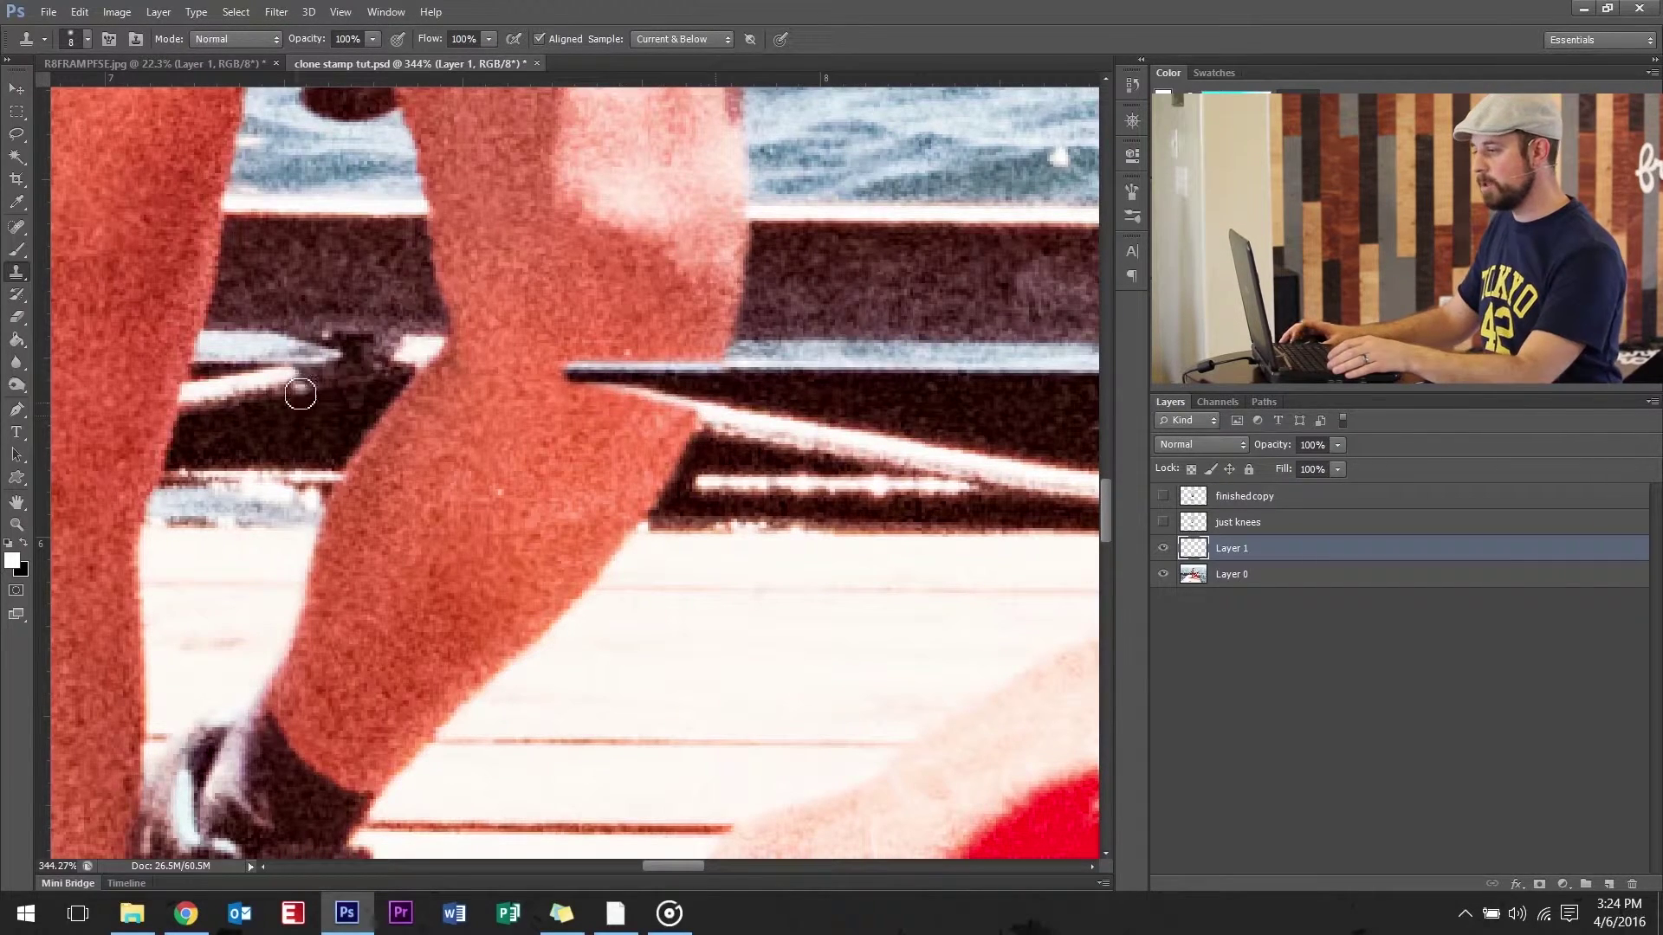
# - Clone the middle rail's lower edge, dark face and white top edge over the outer side of the bent knee
pyautogui.scroll(-8, 305, 419)
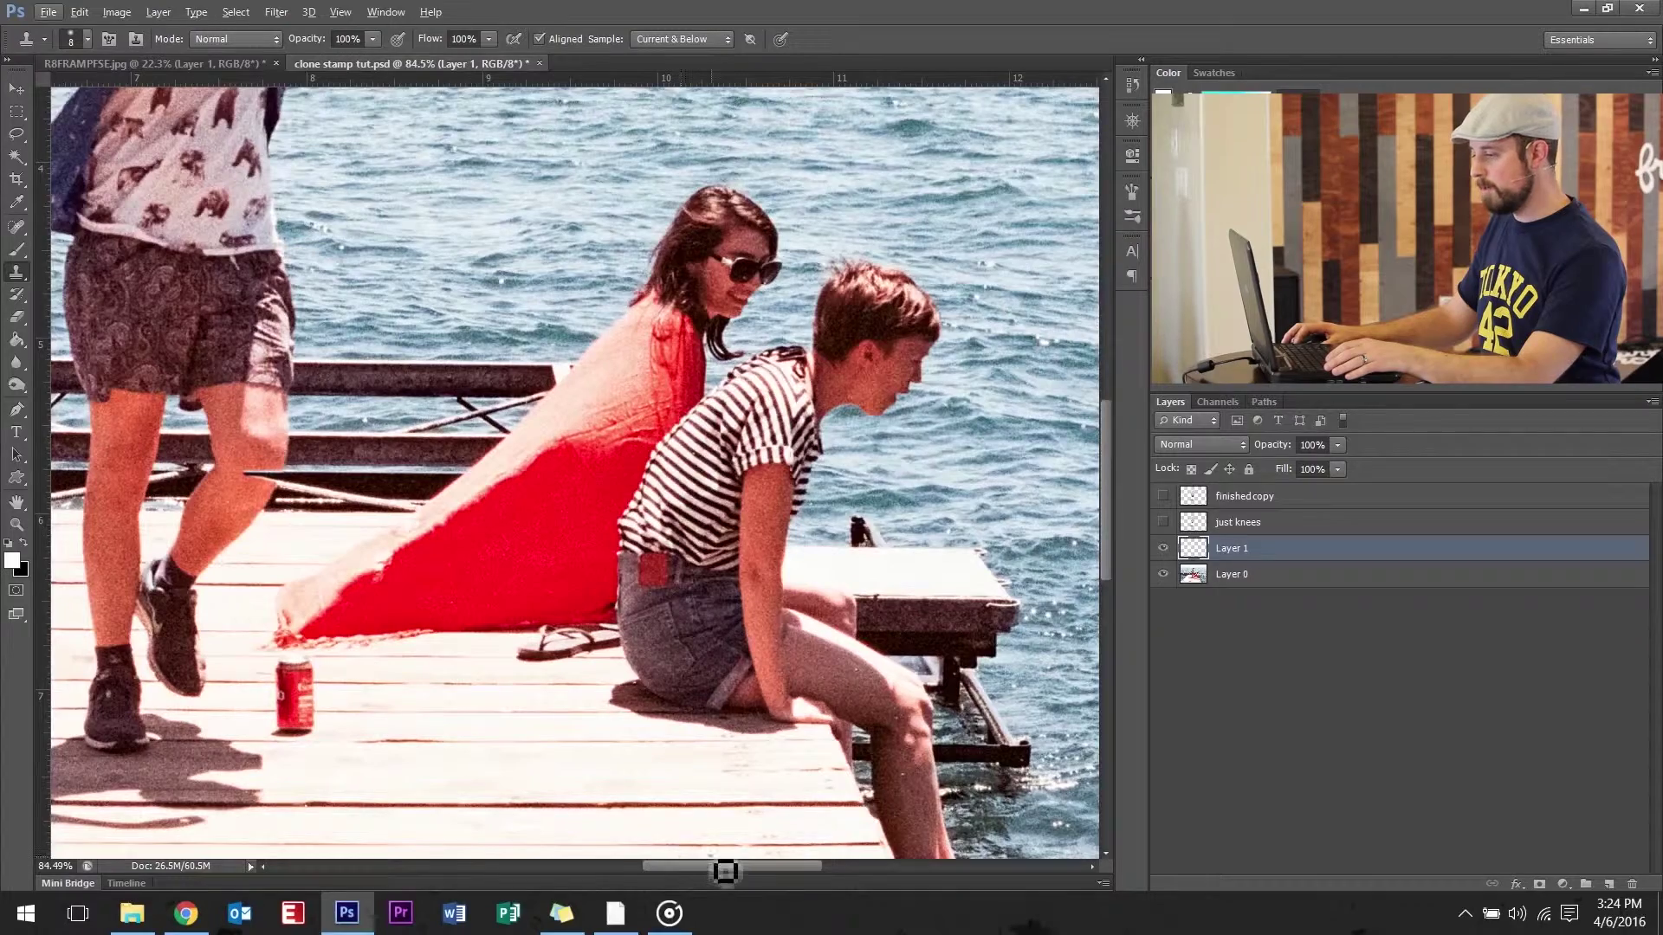
pyautogui.moveTo(708, 866); pyautogui.dragTo(544, 866)
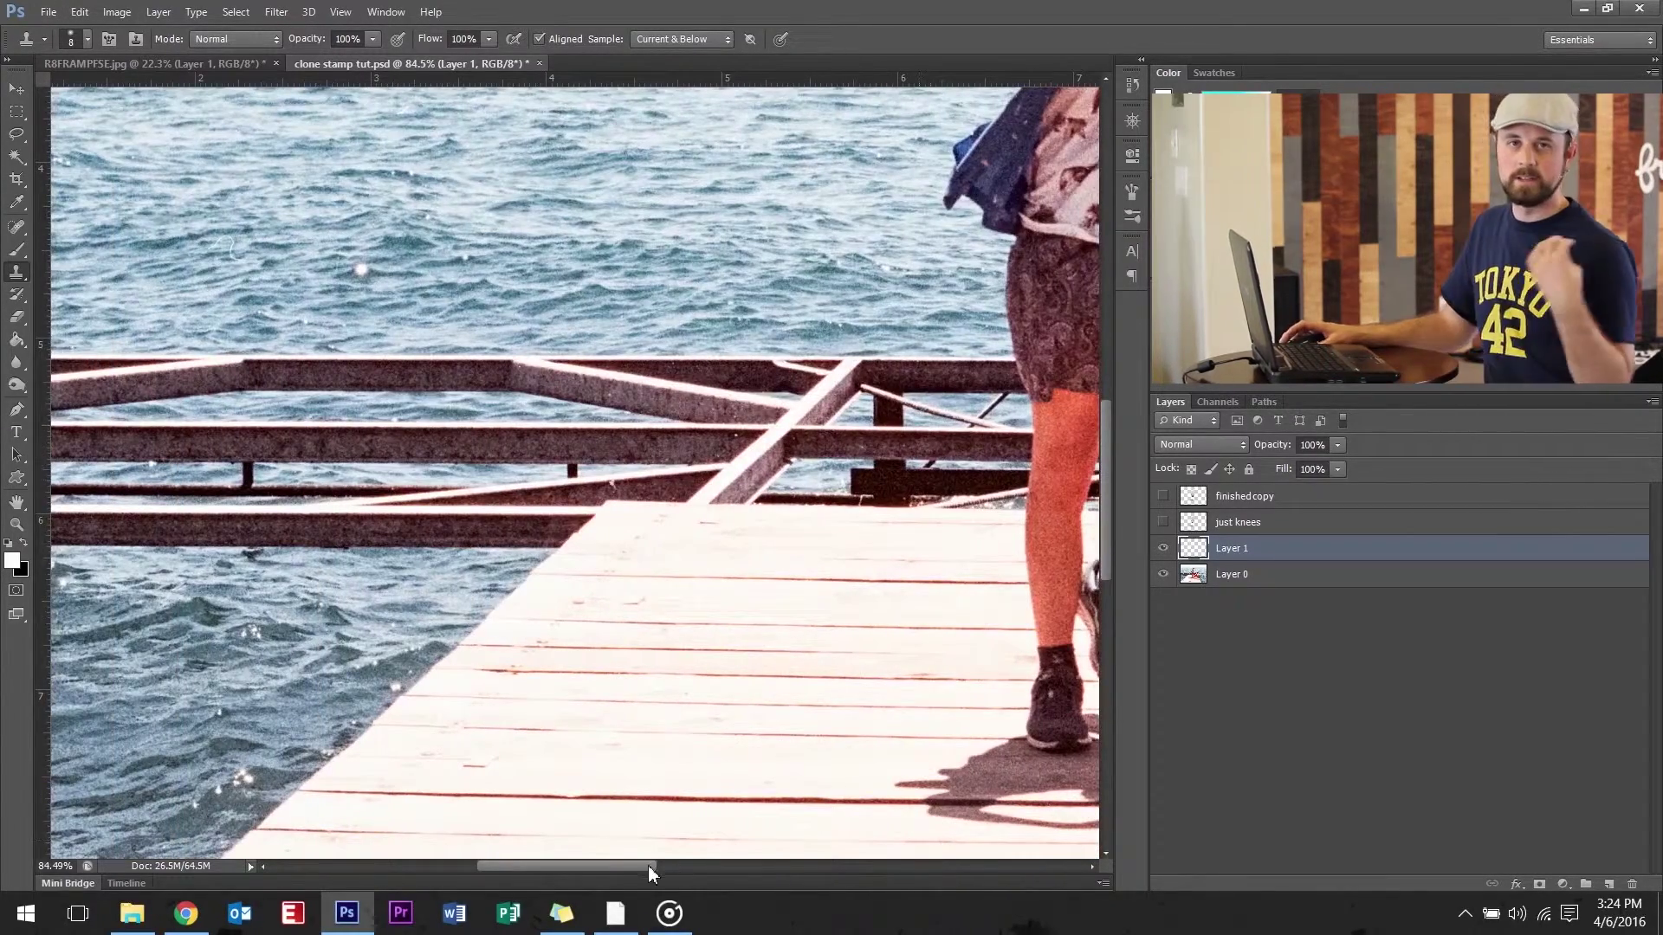
pyautogui.moveTo(654, 866); pyautogui.dragTo(760, 865)
pyautogui.scroll(5, 570, 484)
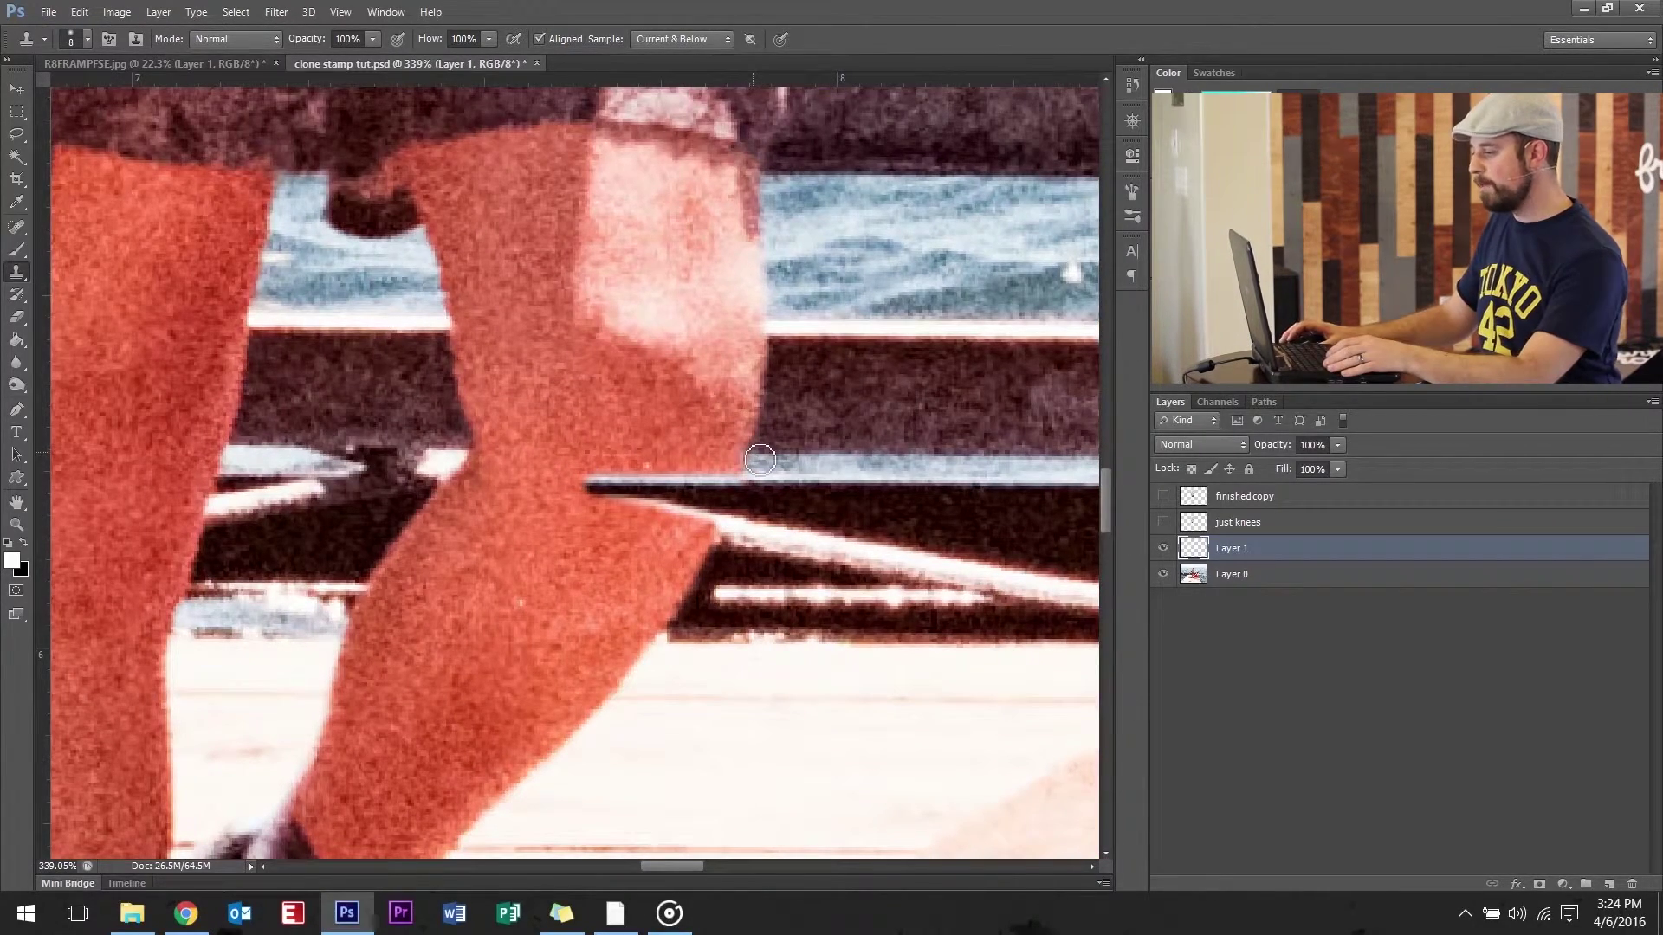
pyautogui.moveTo(759, 460)
pyautogui.mouseDown()
pyautogui.moveTo(660, 458)
pyautogui.moveTo(753, 473)
pyautogui.moveTo(663, 478)
pyautogui.moveTo(610, 470)
pyautogui.moveTo(684, 468)
pyautogui.moveTo(544, 457)
pyautogui.mouseUp()
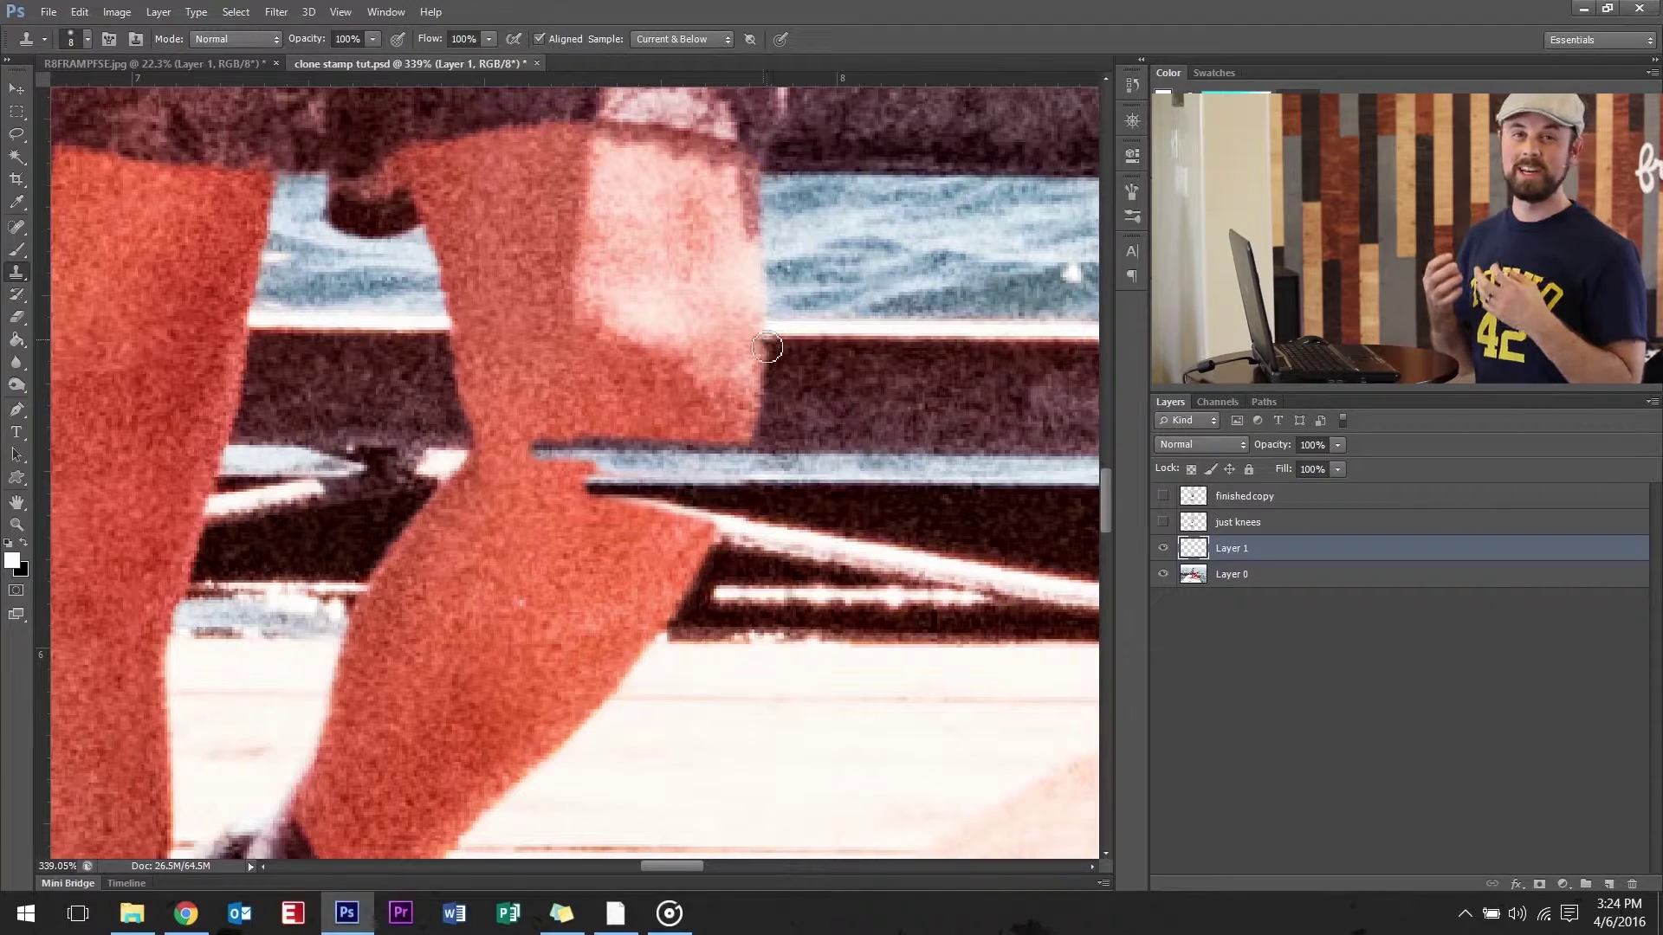
pyautogui.moveTo(767, 348)
pyautogui.mouseDown()
pyautogui.moveTo(649, 348)
pyautogui.moveTo(785, 366)
pyautogui.moveTo(793, 379)
pyautogui.moveTo(743, 413)
pyautogui.moveTo(801, 403)
pyautogui.moveTo(761, 441)
pyautogui.moveTo(679, 446)
pyautogui.moveTo(716, 423)
pyautogui.mouseUp()
pyautogui.scroll(-3, 759, 408)
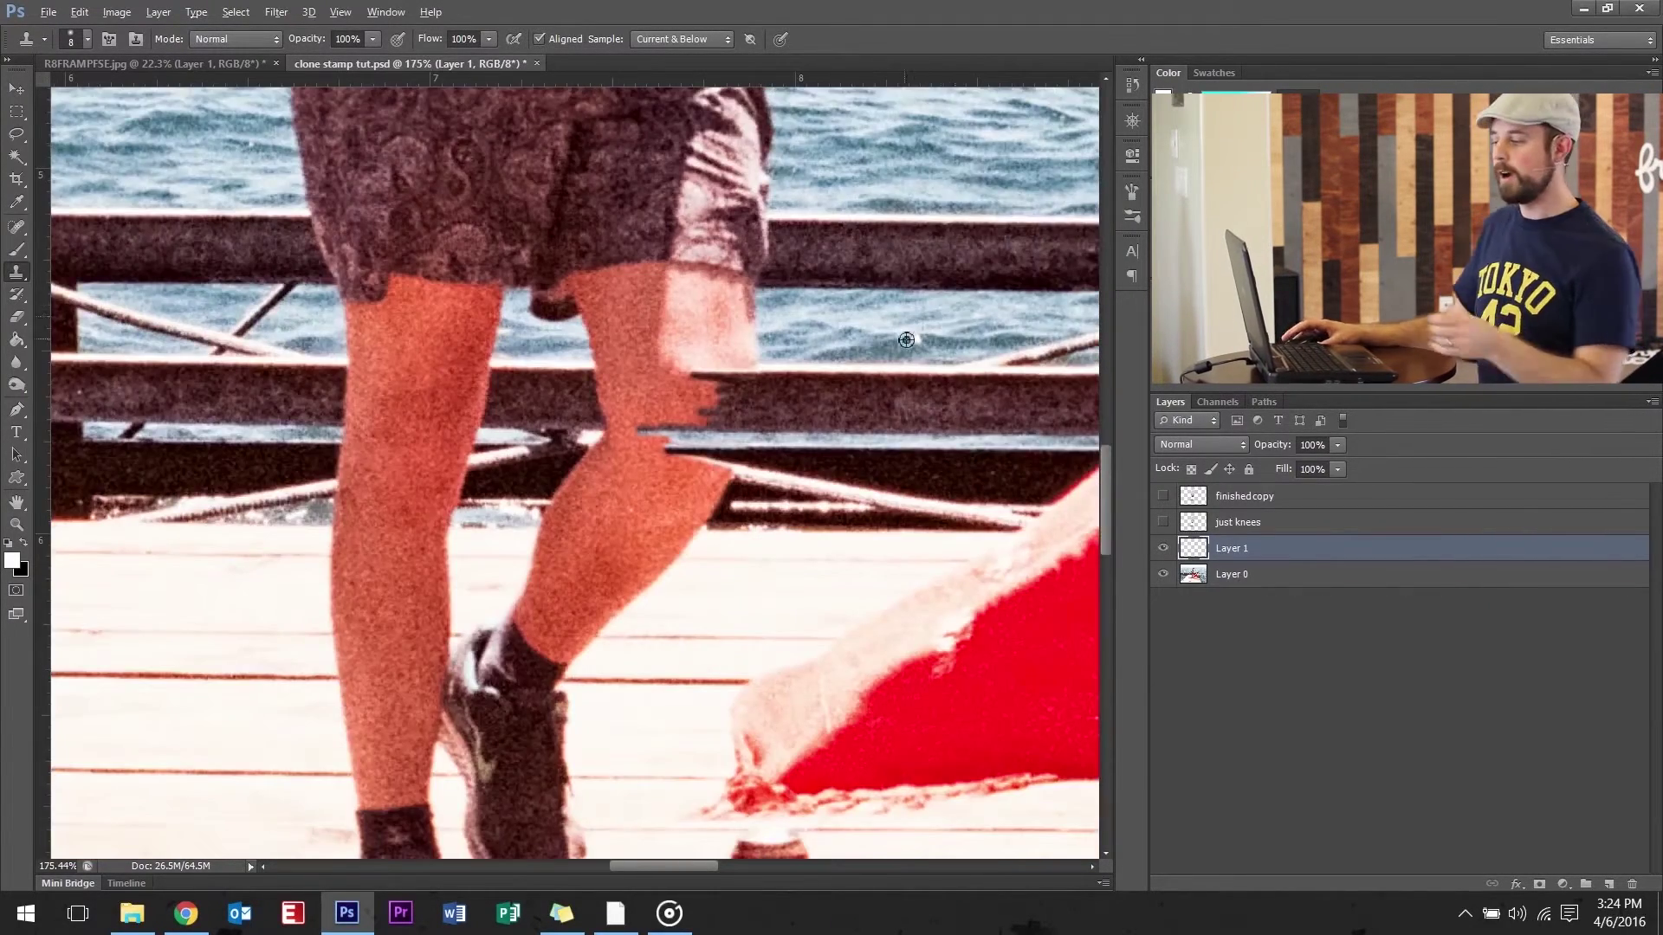
# - Enlarge the Clone Stamp brush to 45 for covering the thigh above the middle rail
pyautogui.scroll(3, 906, 340)
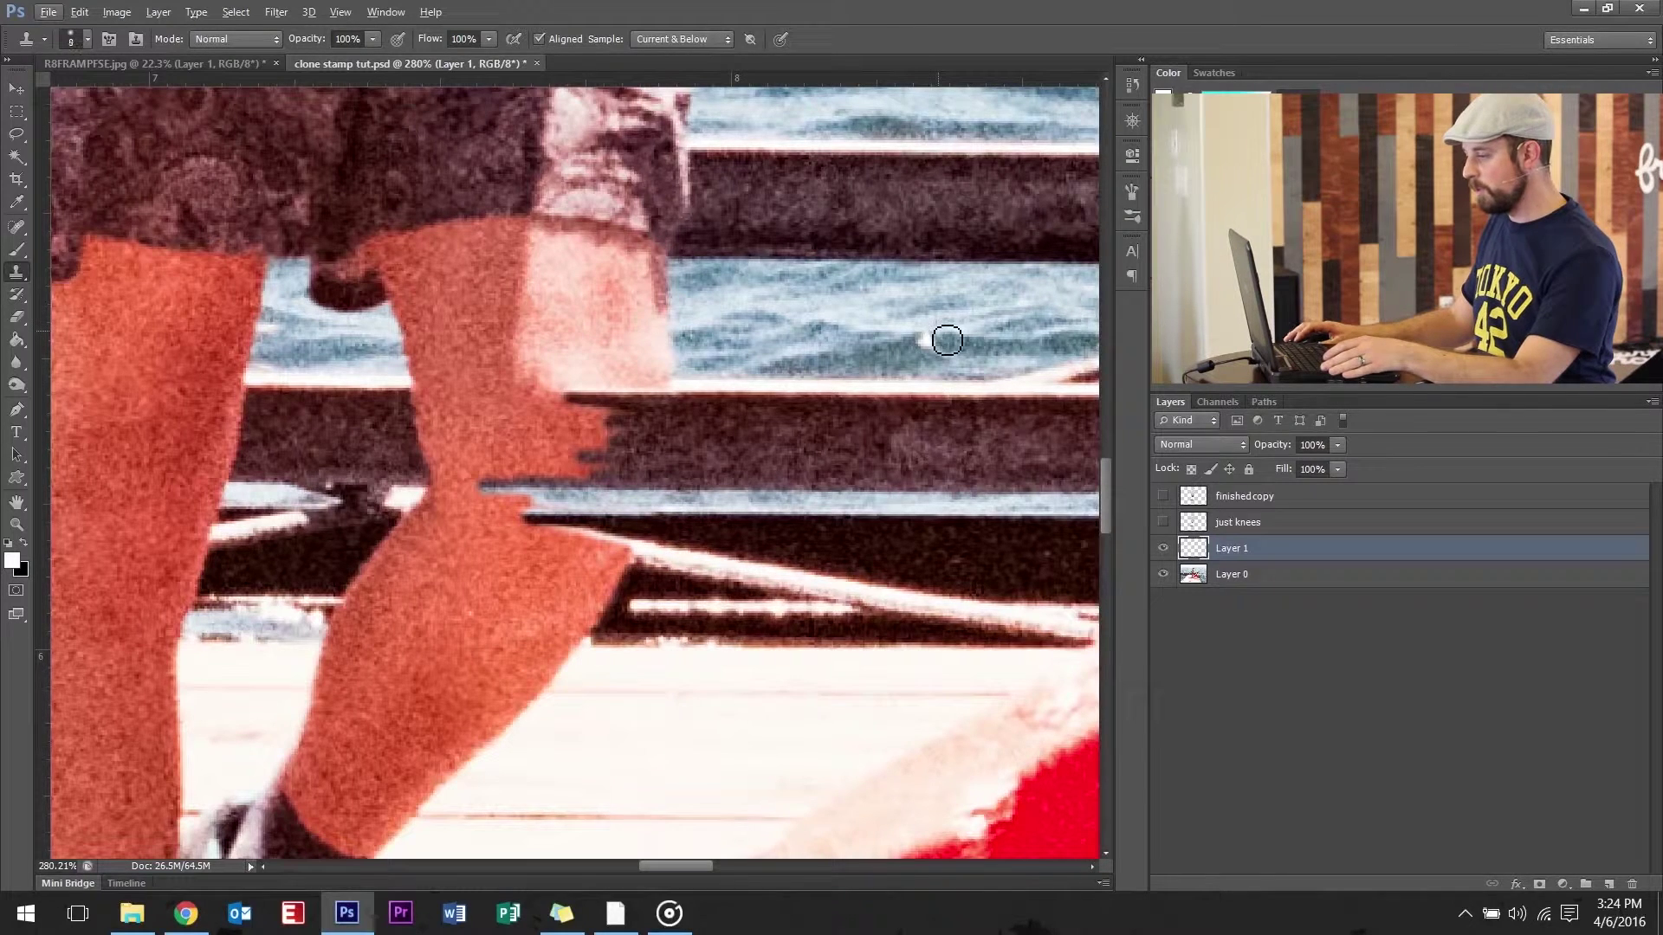
pyautogui.press(']')
pyautogui.press(']')
pyautogui.press(']')
pyautogui.press(']')
pyautogui.press(']')
pyautogui.press(']')
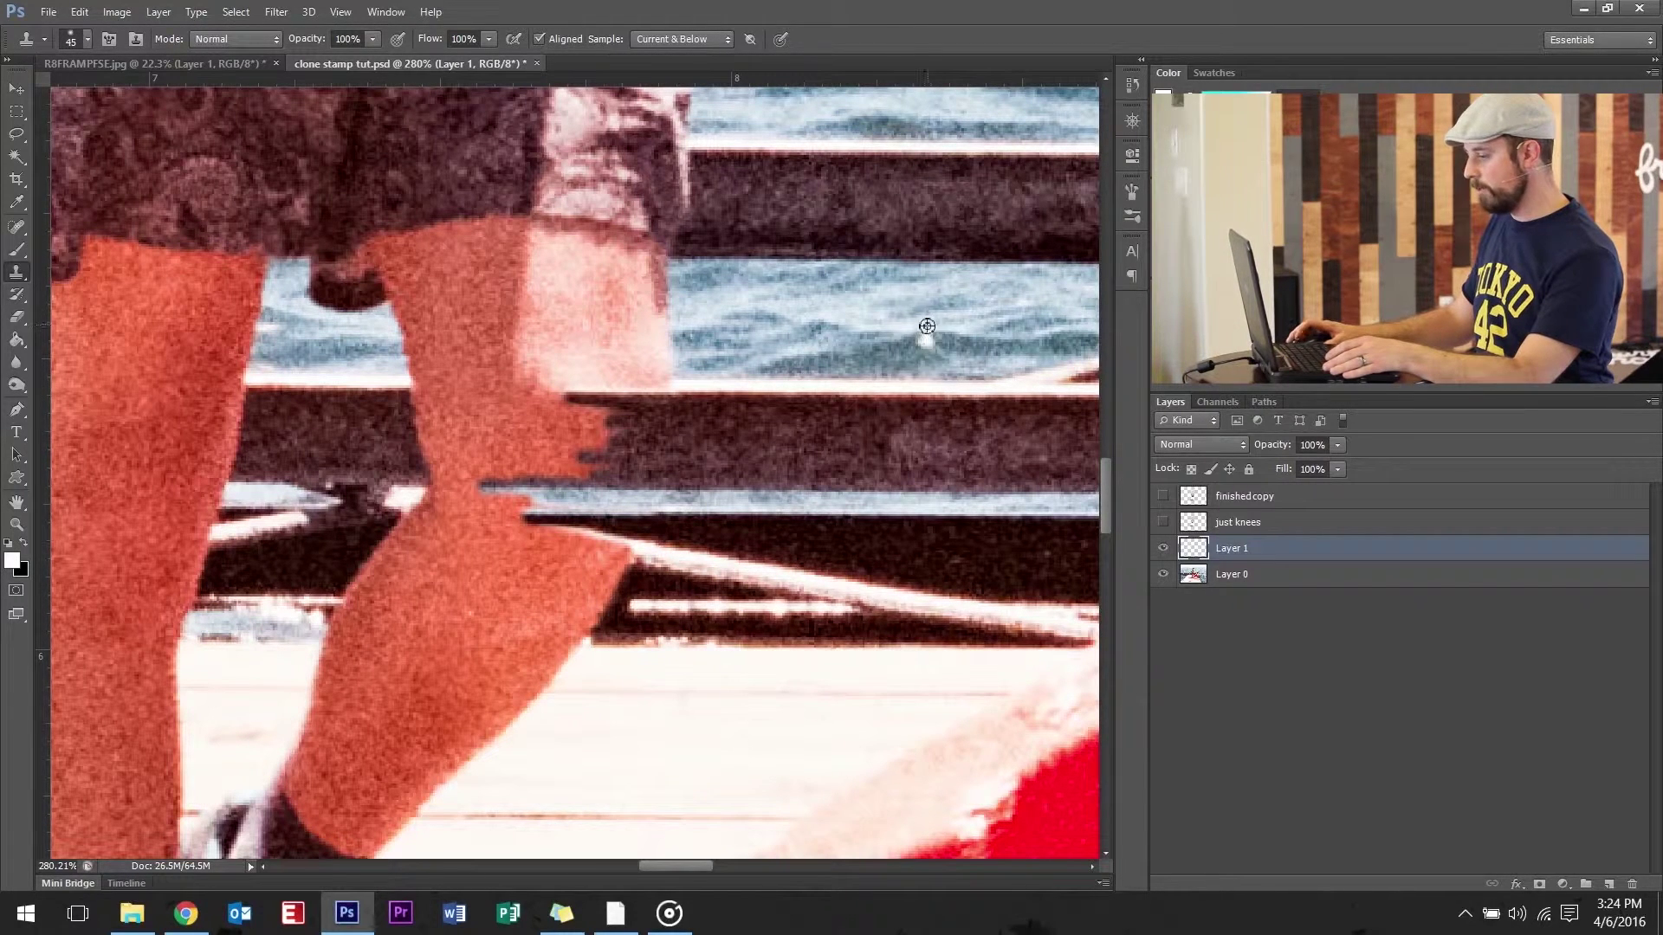
# - Try to clone the nearby water containing the small whitecap over the bent leg's thigh between the rails
pyautogui.keyDown('alt'); pyautogui.click(931, 338); pyautogui.keyUp('alt')
pyautogui.moveTo(806, 332)
pyautogui.mouseDown()
pyautogui.moveTo(835, 336)
pyautogui.moveTo(779, 303)
pyautogui.mouseUp()
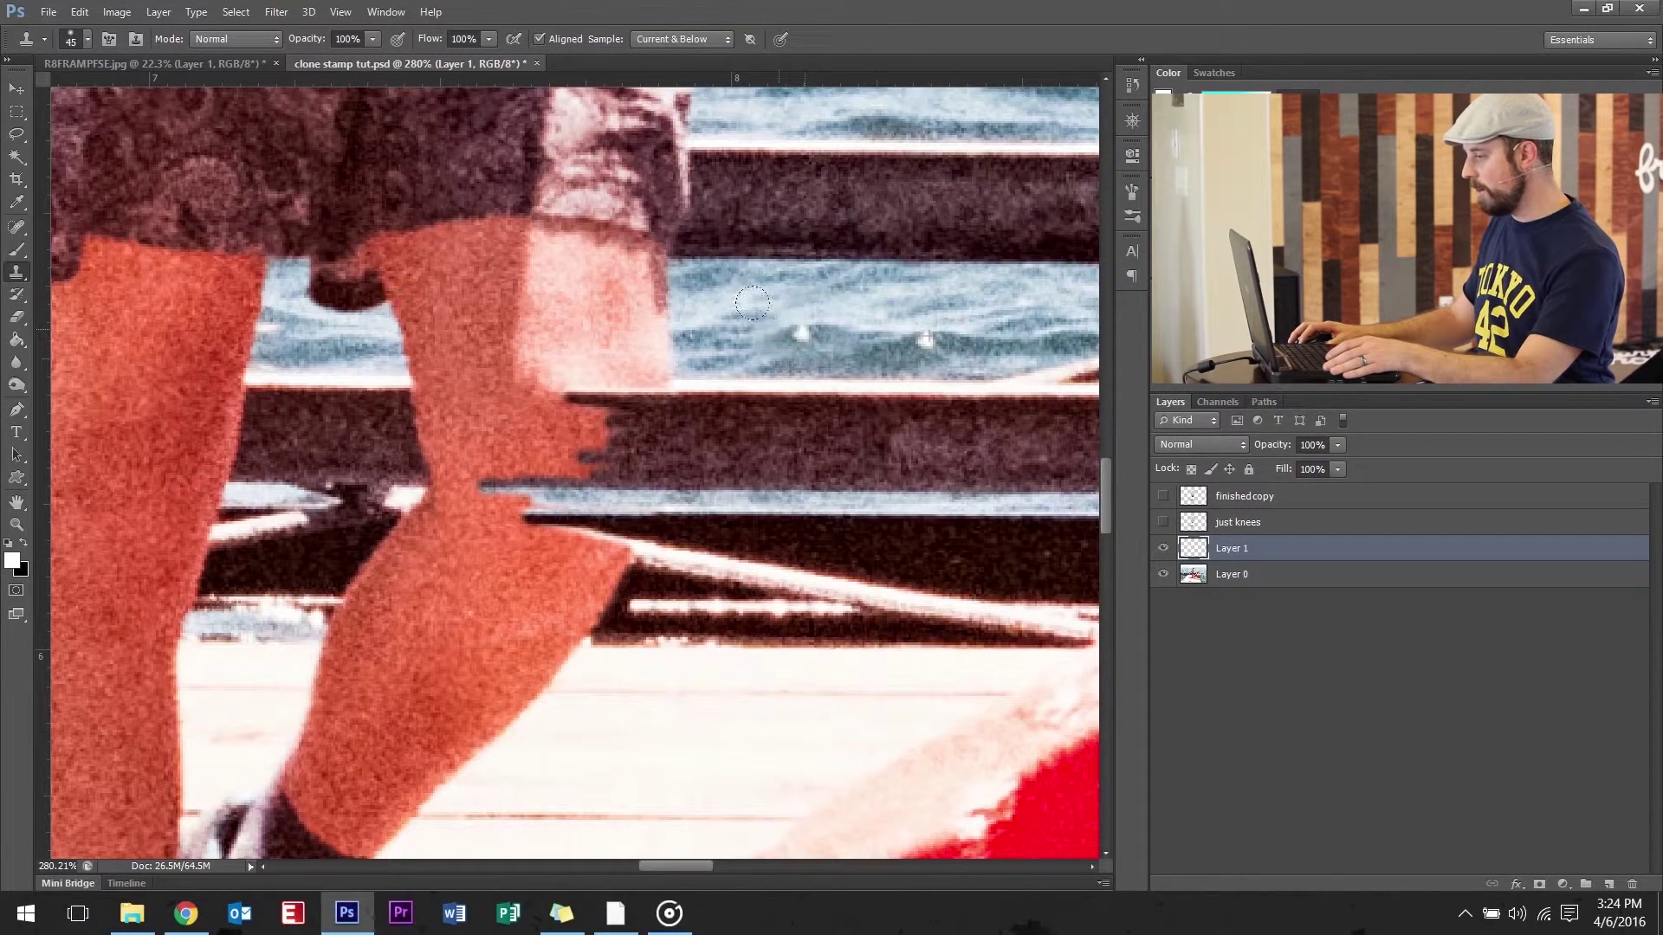
pyautogui.moveTo(752, 302)
pyautogui.mouseDown()
pyautogui.moveTo(684, 327)
pyautogui.moveTo(706, 322)
pyautogui.moveTo(595, 299)
pyautogui.moveTo(530, 327)
pyautogui.moveTo(520, 308)
pyautogui.moveTo(627, 312)
pyautogui.moveTo(617, 278)
pyautogui.moveTo(676, 330)
pyautogui.moveTo(654, 358)
pyautogui.moveTo(602, 324)
pyautogui.moveTo(602, 279)
pyautogui.moveTo(663, 342)
pyautogui.moveTo(563, 346)
pyautogui.moveTo(621, 314)
pyautogui.mouseUp()
pyautogui.keyDown('alt'); pyautogui.click(936, 332); pyautogui.keyUp('alt')
pyautogui.keyDown('alt'); pyautogui.click(933, 348); pyautogui.keyUp('alt')
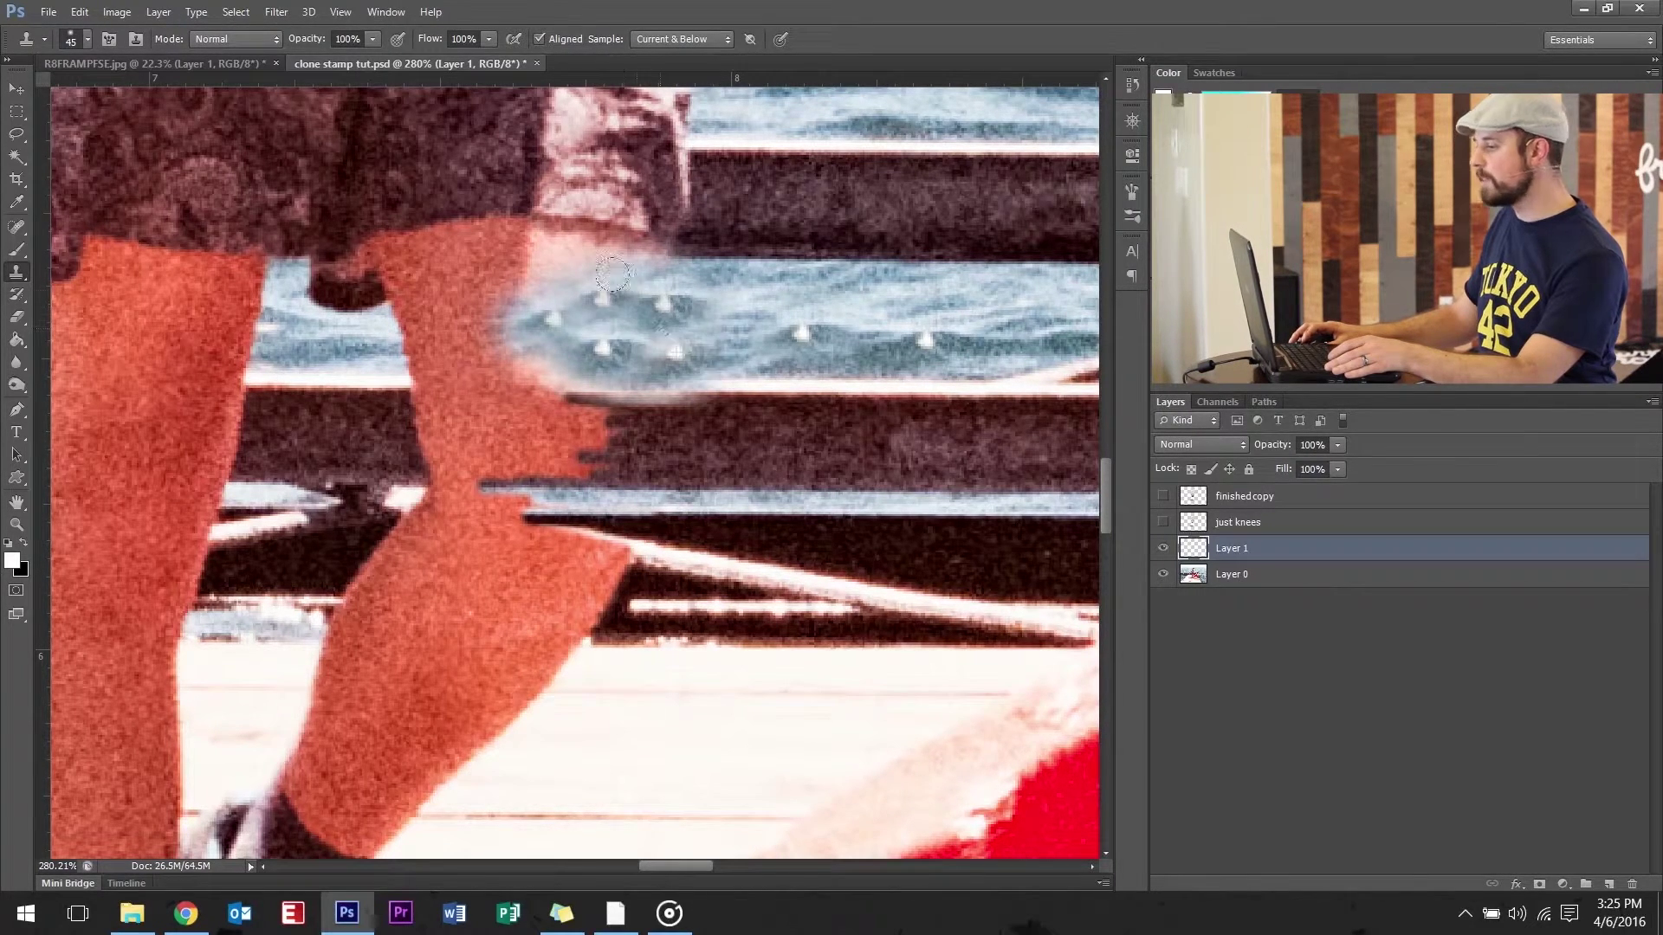
pyautogui.click(620, 288)
pyautogui.moveTo(663, 303); pyautogui.dragTo(611, 286)
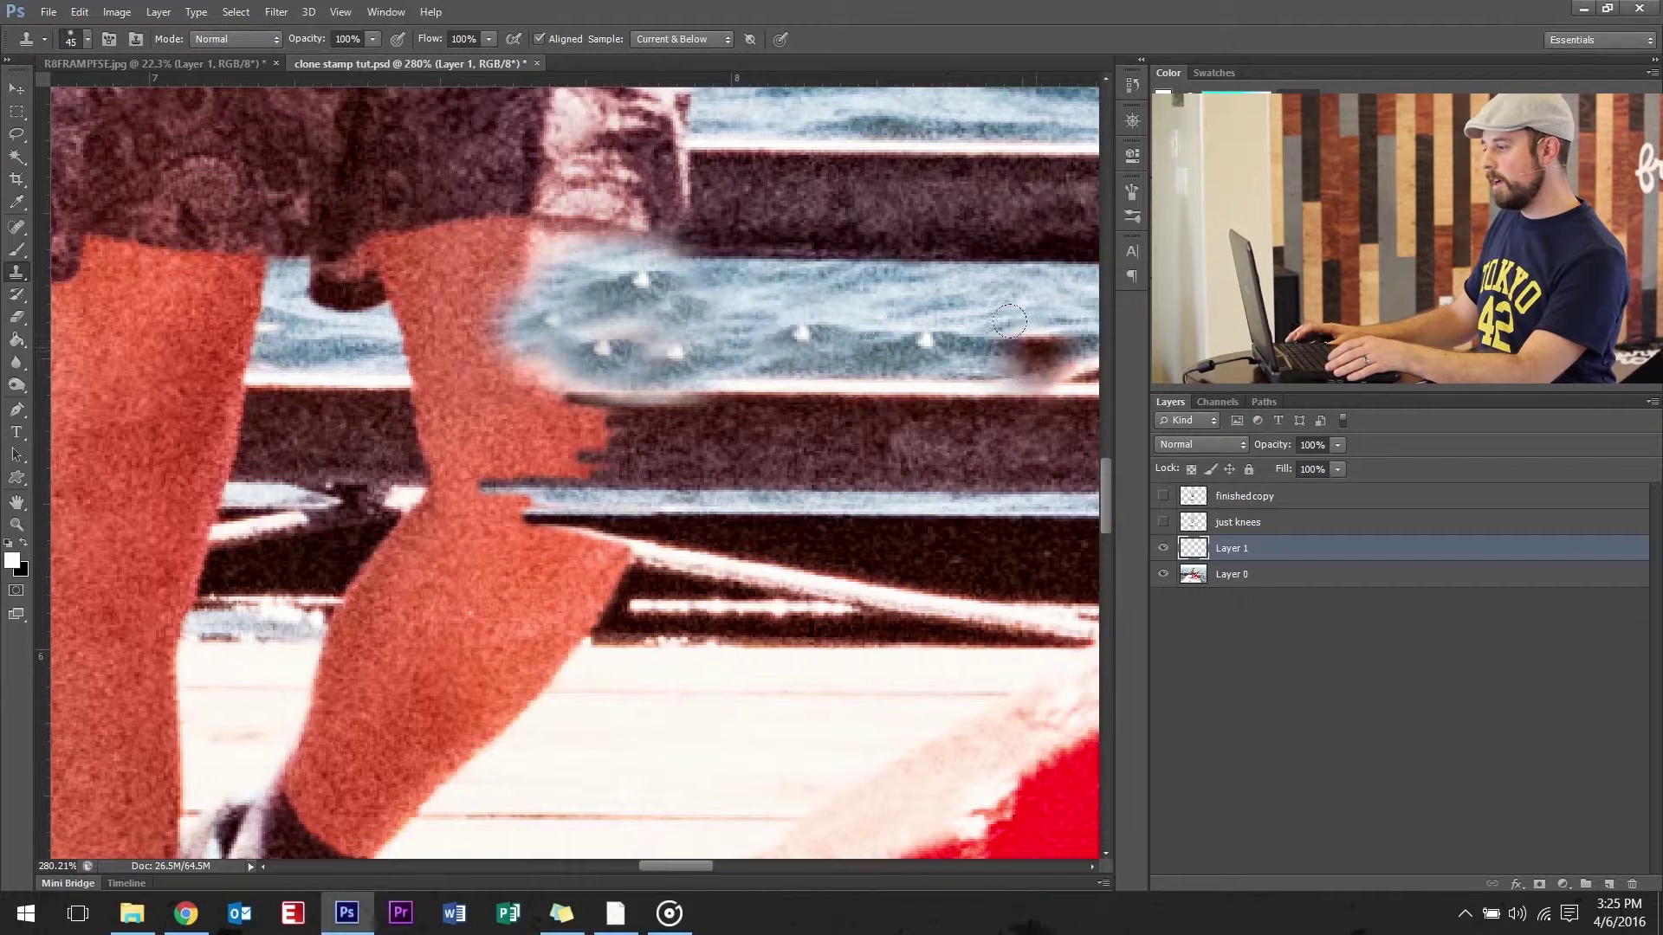
# - Undo all the water strokes with repeated whitecaps cloned over the thigh and the adjacent water
pyautogui.hotkey('ctrl', 'alt', 'z')
pyautogui.hotkey('ctrl', 'alt', 'z')
pyautogui.hotkey('ctrl', 'alt', 'z')
pyautogui.hotkey('ctrl', 'alt', 'z')
pyautogui.hotkey('ctrl', 'alt', 'z')
pyautogui.hotkey('ctrl', 'alt', 'z')
pyautogui.hotkey('ctrl', 'alt', 'z')
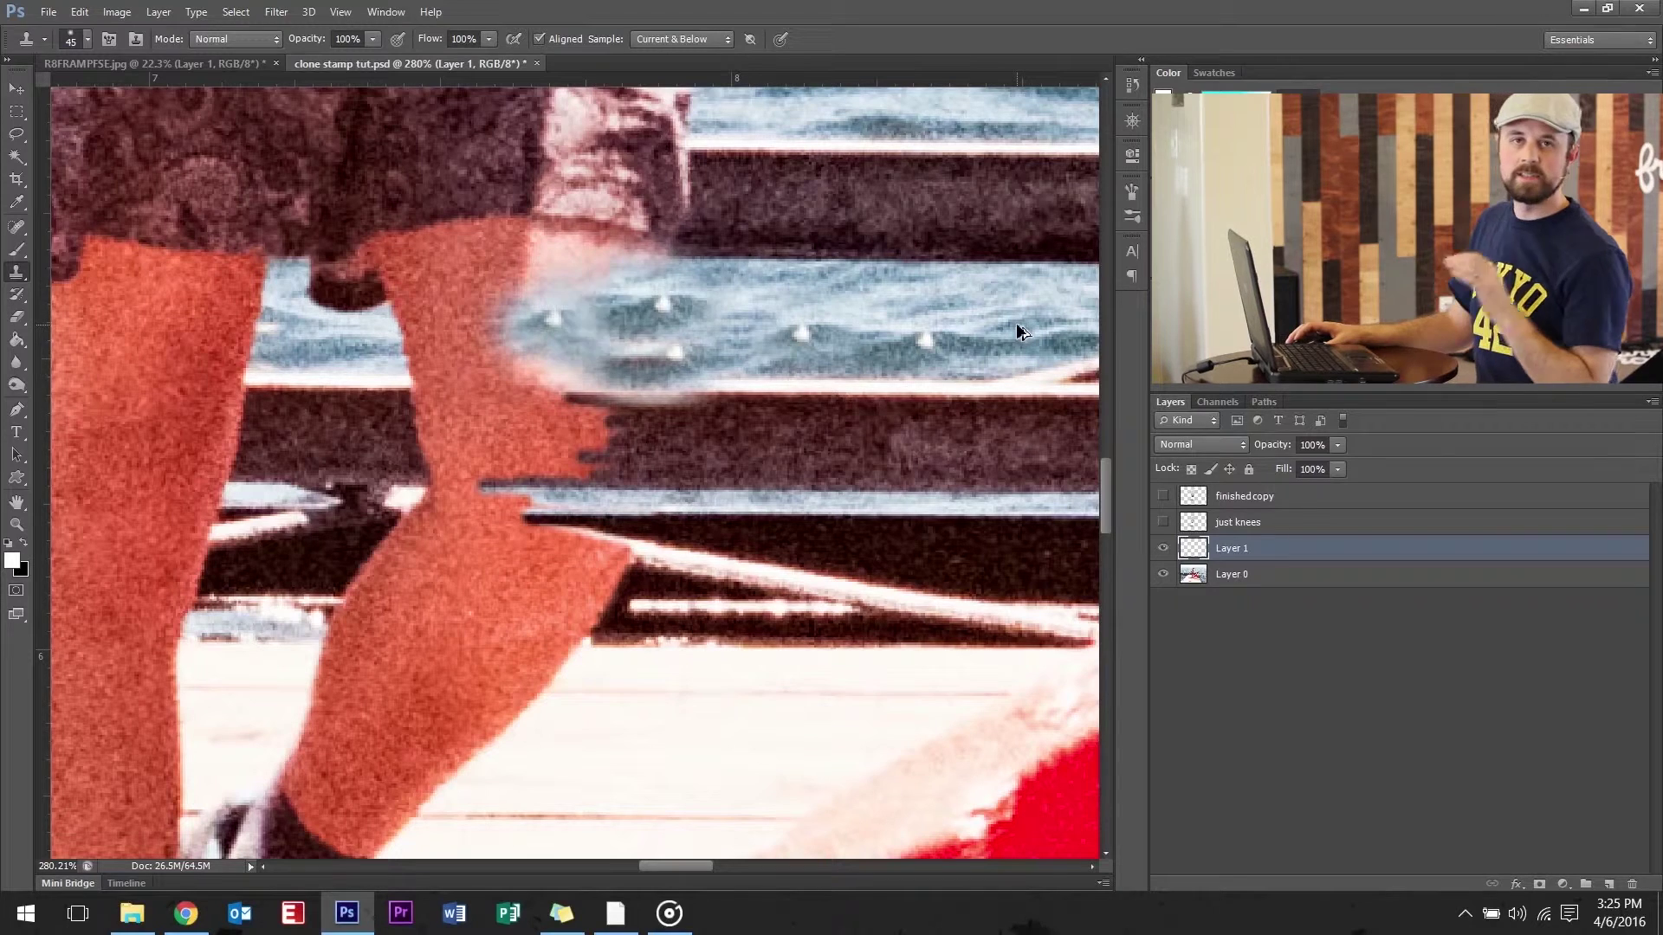
pyautogui.hotkey('ctrl', 'alt', 'z')
pyautogui.hotkey('ctrl', 'alt', 'z')
pyautogui.hotkey('ctrl', 'alt', 'z')
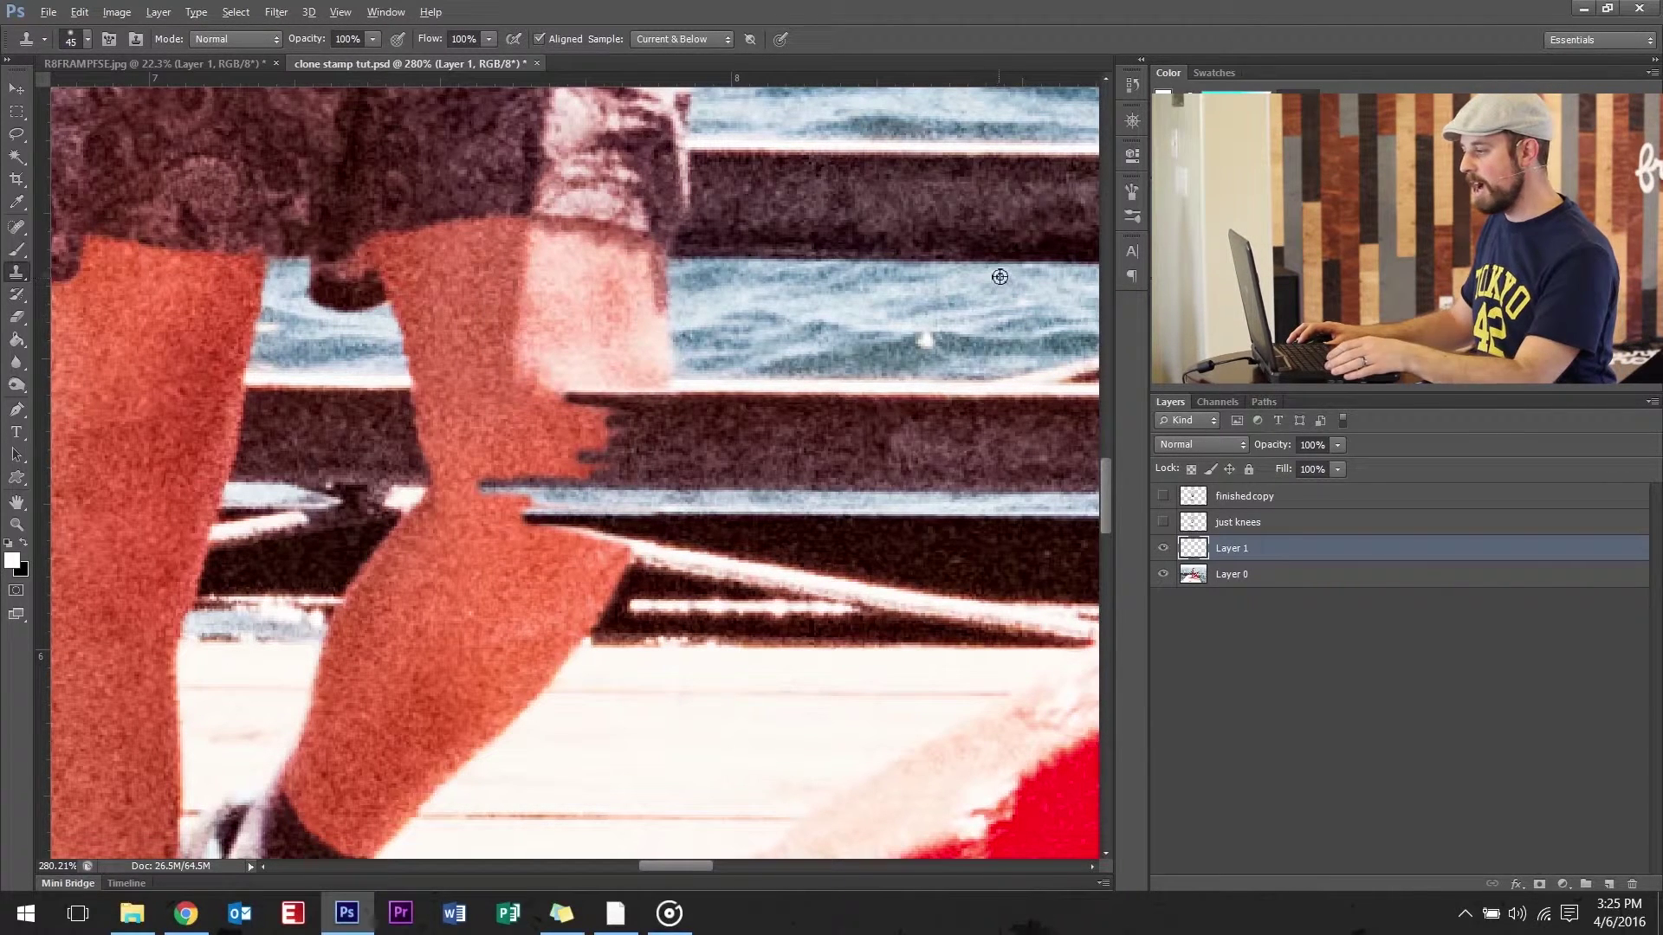
# - Clone water over the bent leg's thigh, filling the gap between the upper and middle rails
pyautogui.scroll(-6, 940, 378)
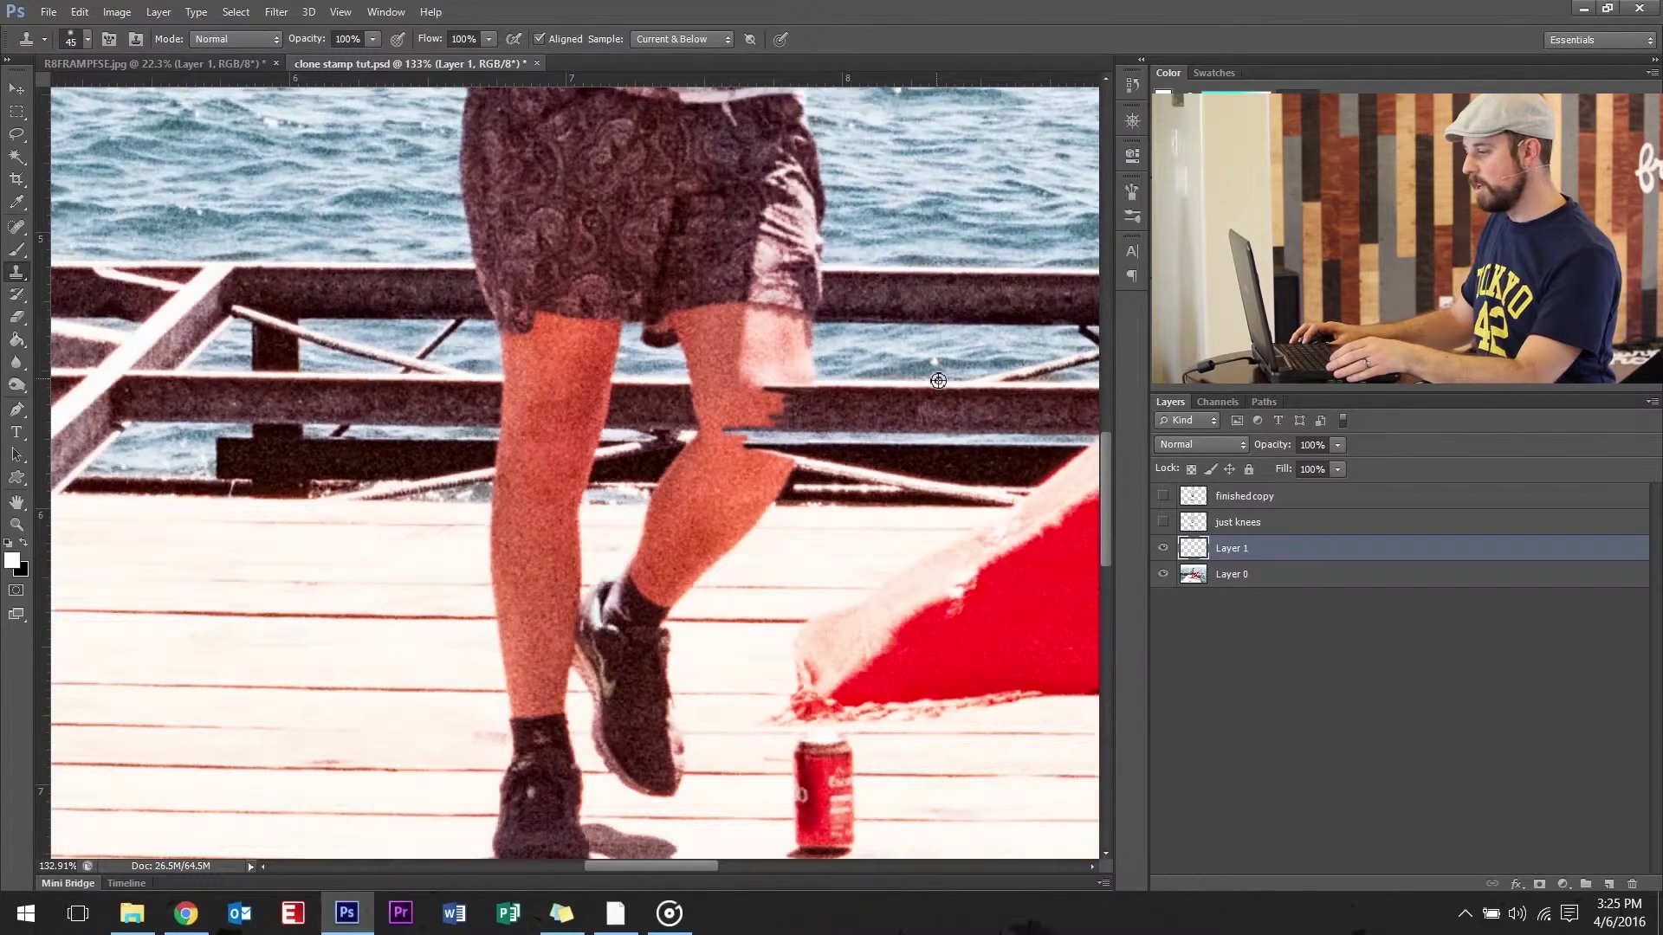
pyautogui.moveTo(986, 174); pyautogui.dragTo(585, 349)
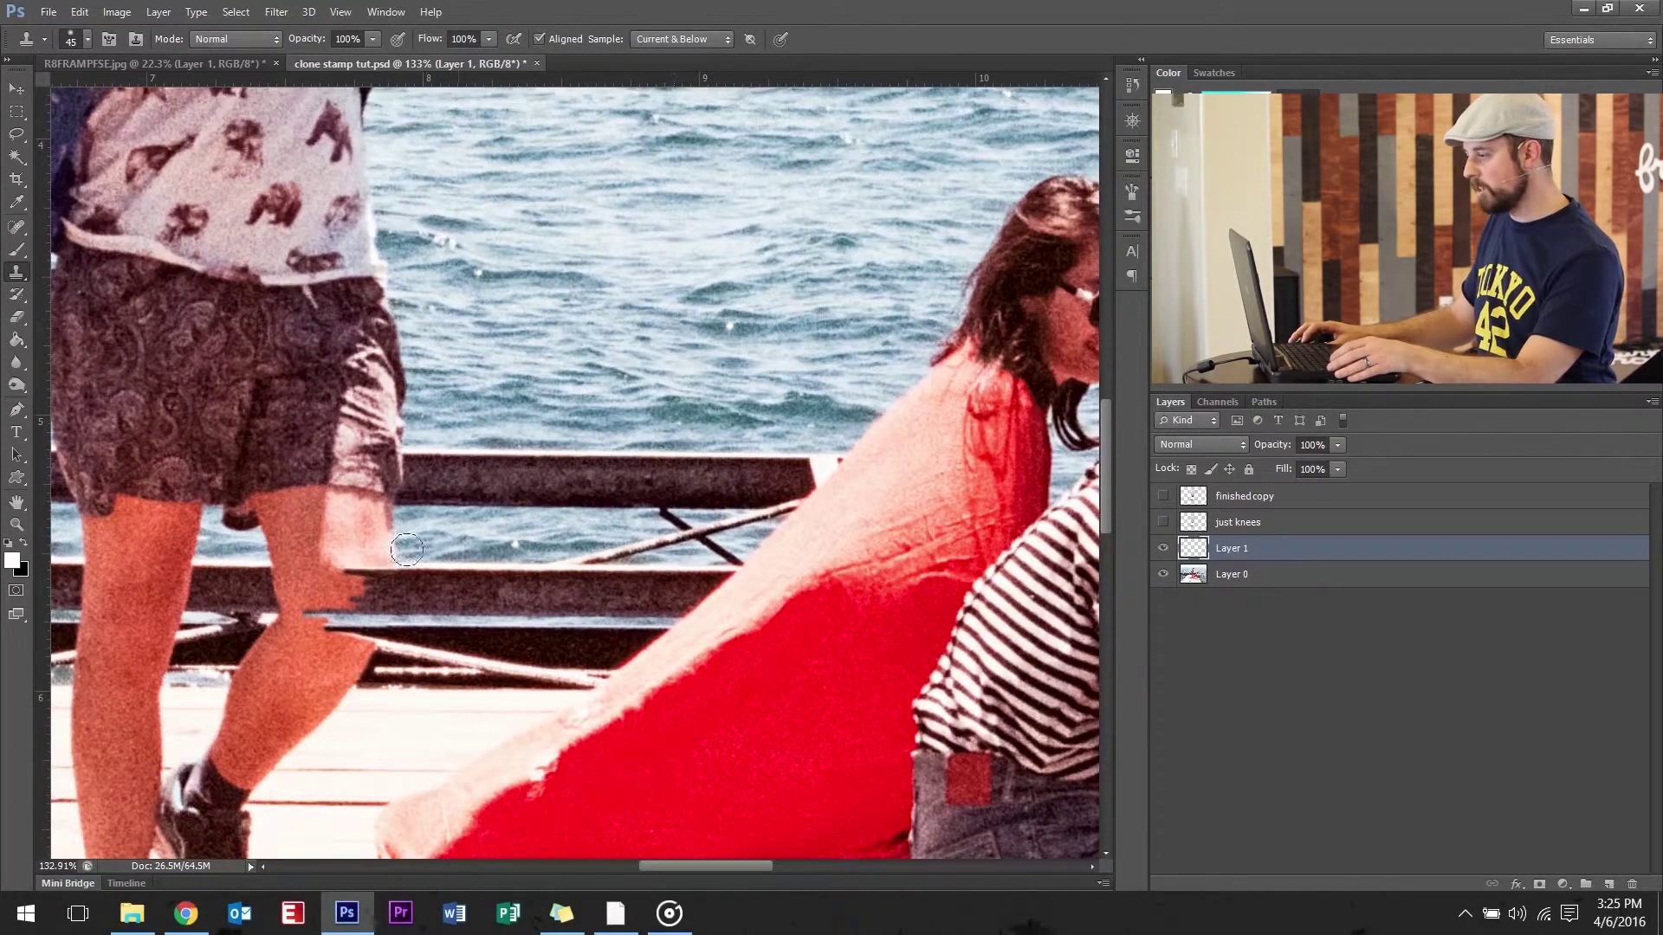
pyautogui.moveTo(406, 549)
pyautogui.mouseDown()
pyautogui.moveTo(374, 537)
pyautogui.moveTo(419, 535)
pyautogui.moveTo(247, 531)
pyautogui.moveTo(400, 526)
pyautogui.moveTo(234, 523)
pyautogui.mouseUp()
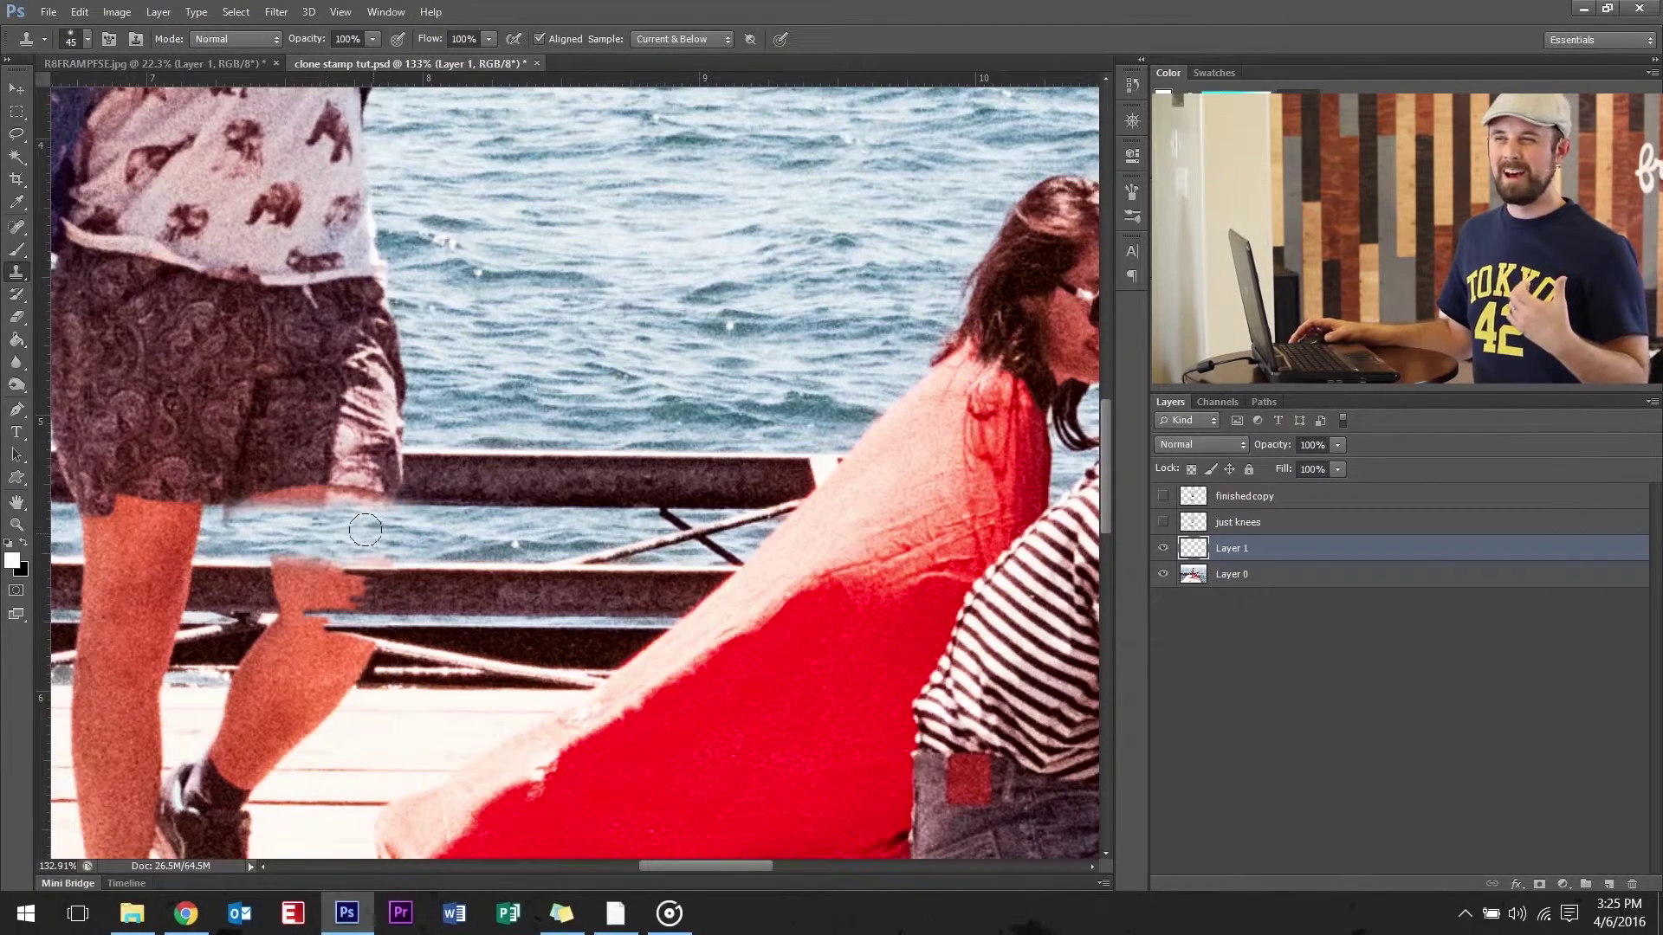
# - Clone the upper rail's dark face and white top edge over the lower right part of the man's shorts
pyautogui.scroll(5, 440, 545)
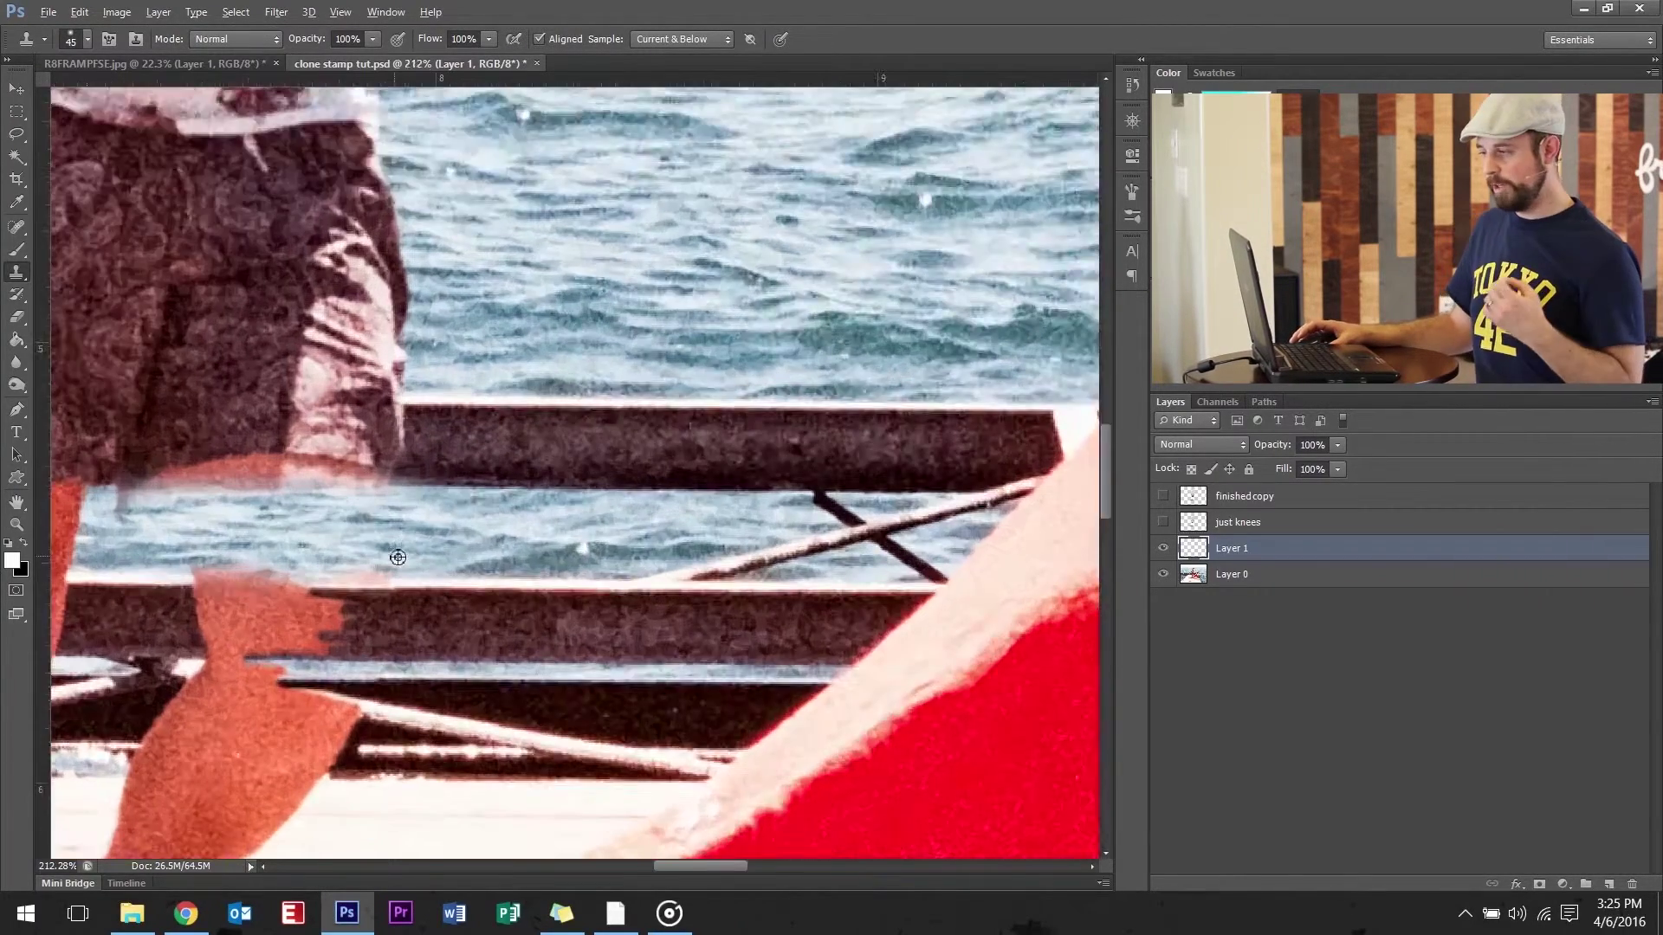
pyautogui.keyDown('alt'); pyautogui.click(705, 459); pyautogui.keyUp('alt')
pyautogui.moveTo(425, 455)
pyautogui.mouseDown()
pyautogui.moveTo(121, 414)
pyautogui.moveTo(326, 407)
pyautogui.moveTo(260, 373)
pyautogui.mouseUp()
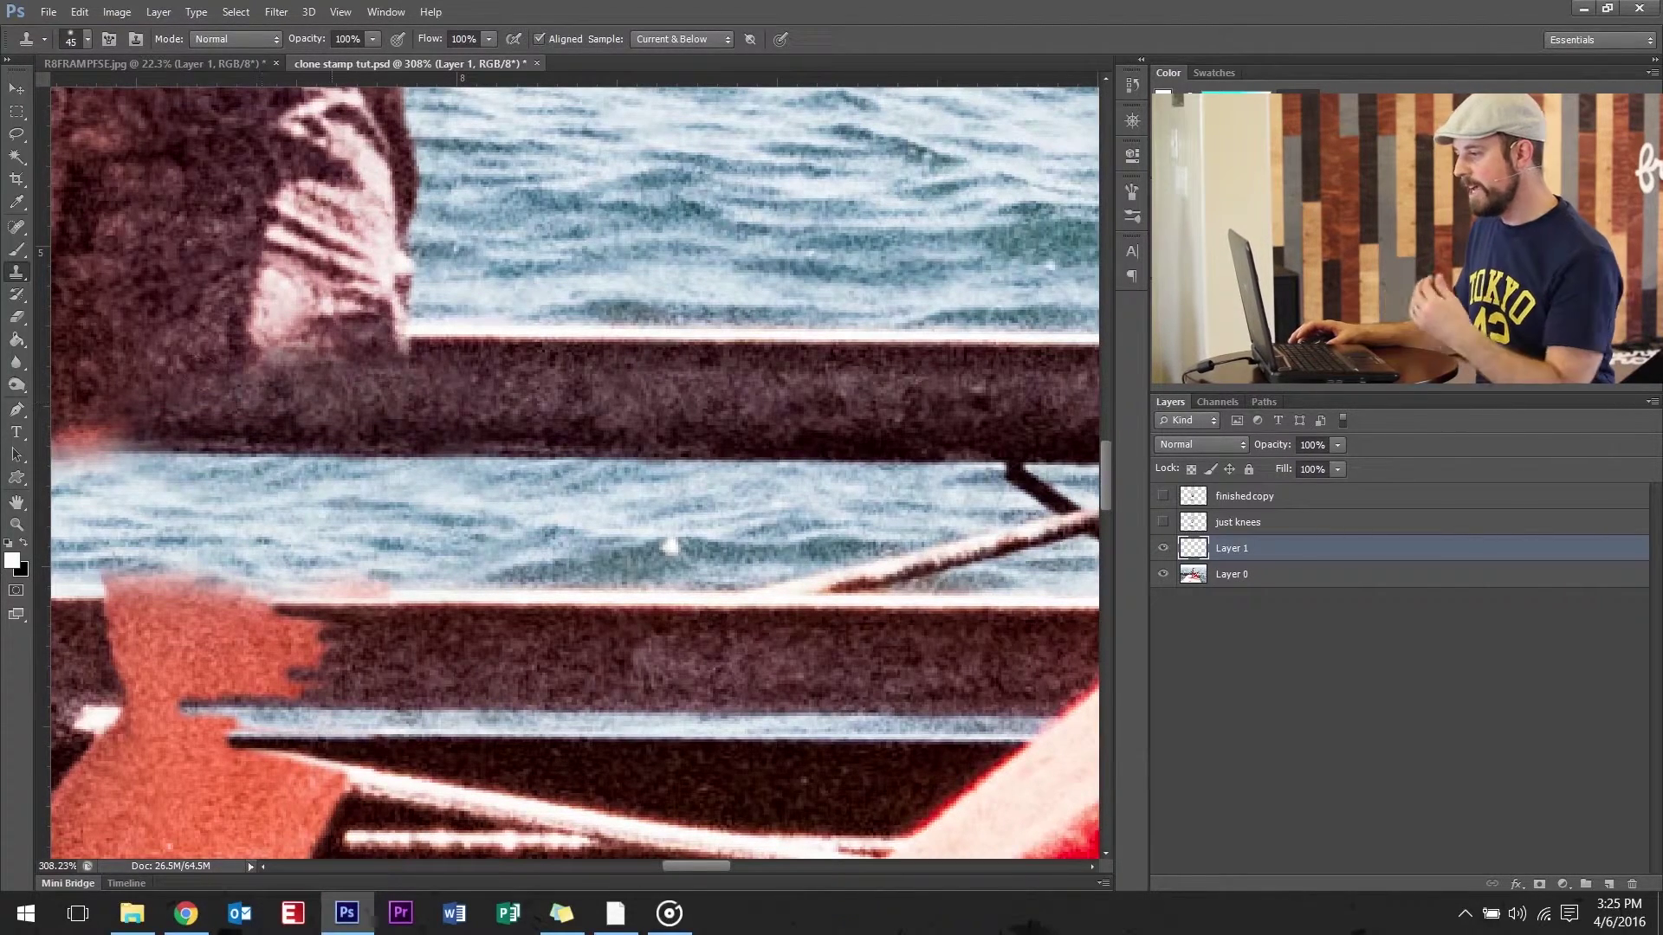
pyautogui.keyDown('alt'); pyautogui.click(795, 340); pyautogui.keyUp('alt')
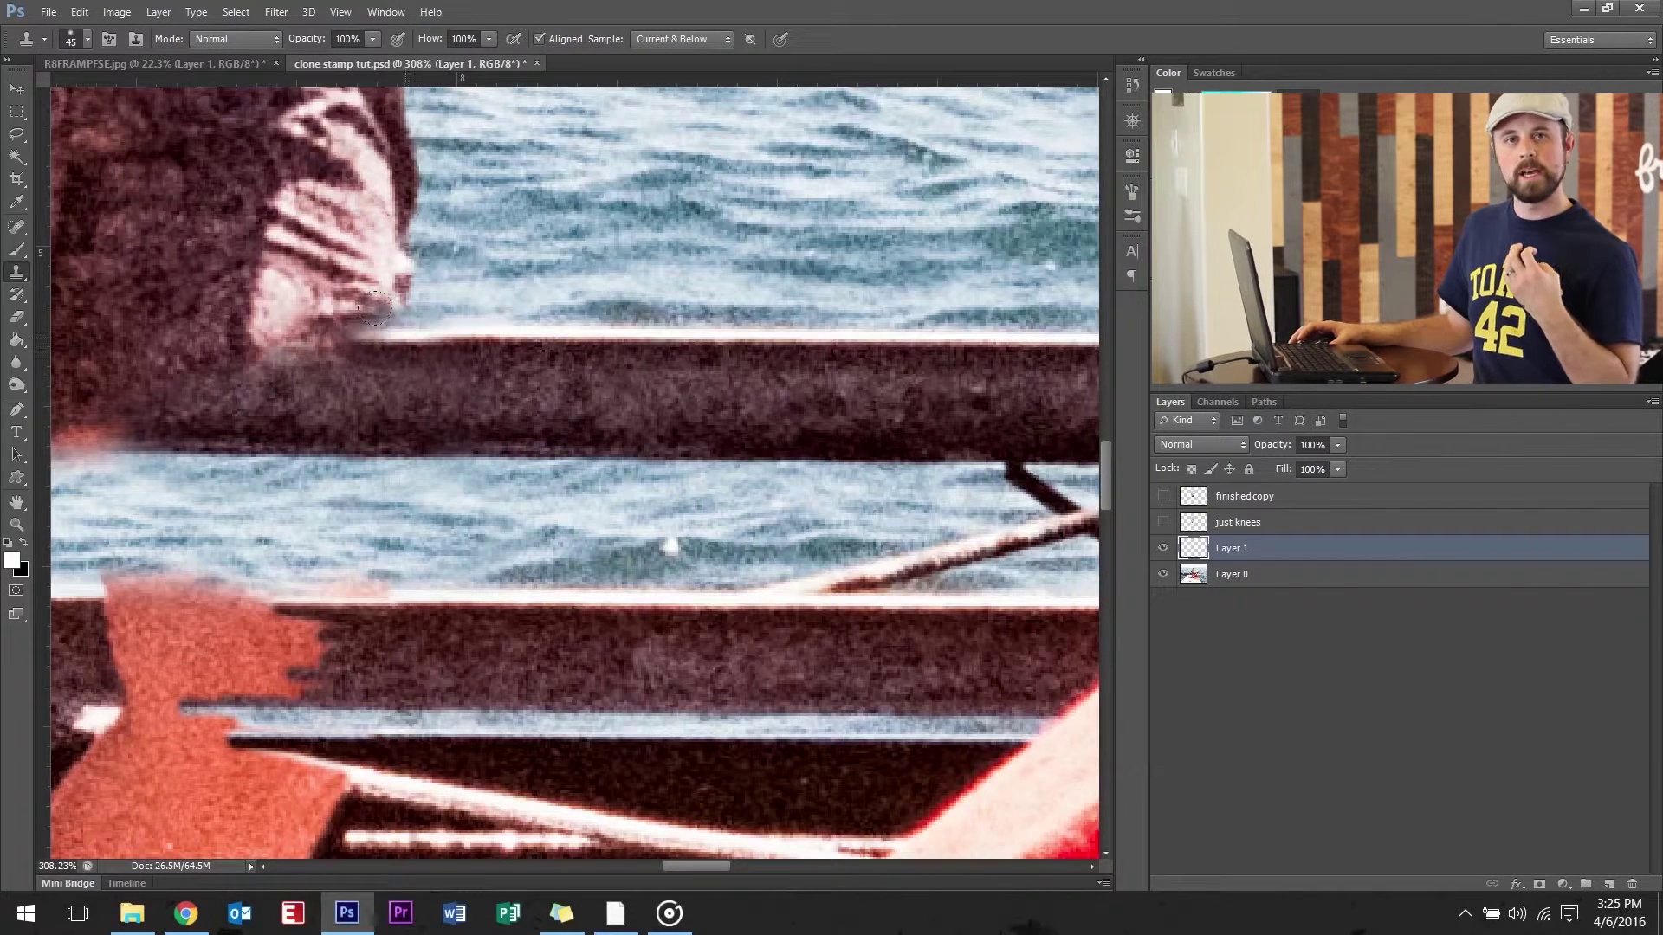
pyautogui.moveTo(405, 334)
pyautogui.mouseDown()
pyautogui.moveTo(191, 316)
pyautogui.moveTo(156, 363)
pyautogui.moveTo(121, 325)
pyautogui.mouseUp()
pyautogui.scroll(-5, 276, 634)
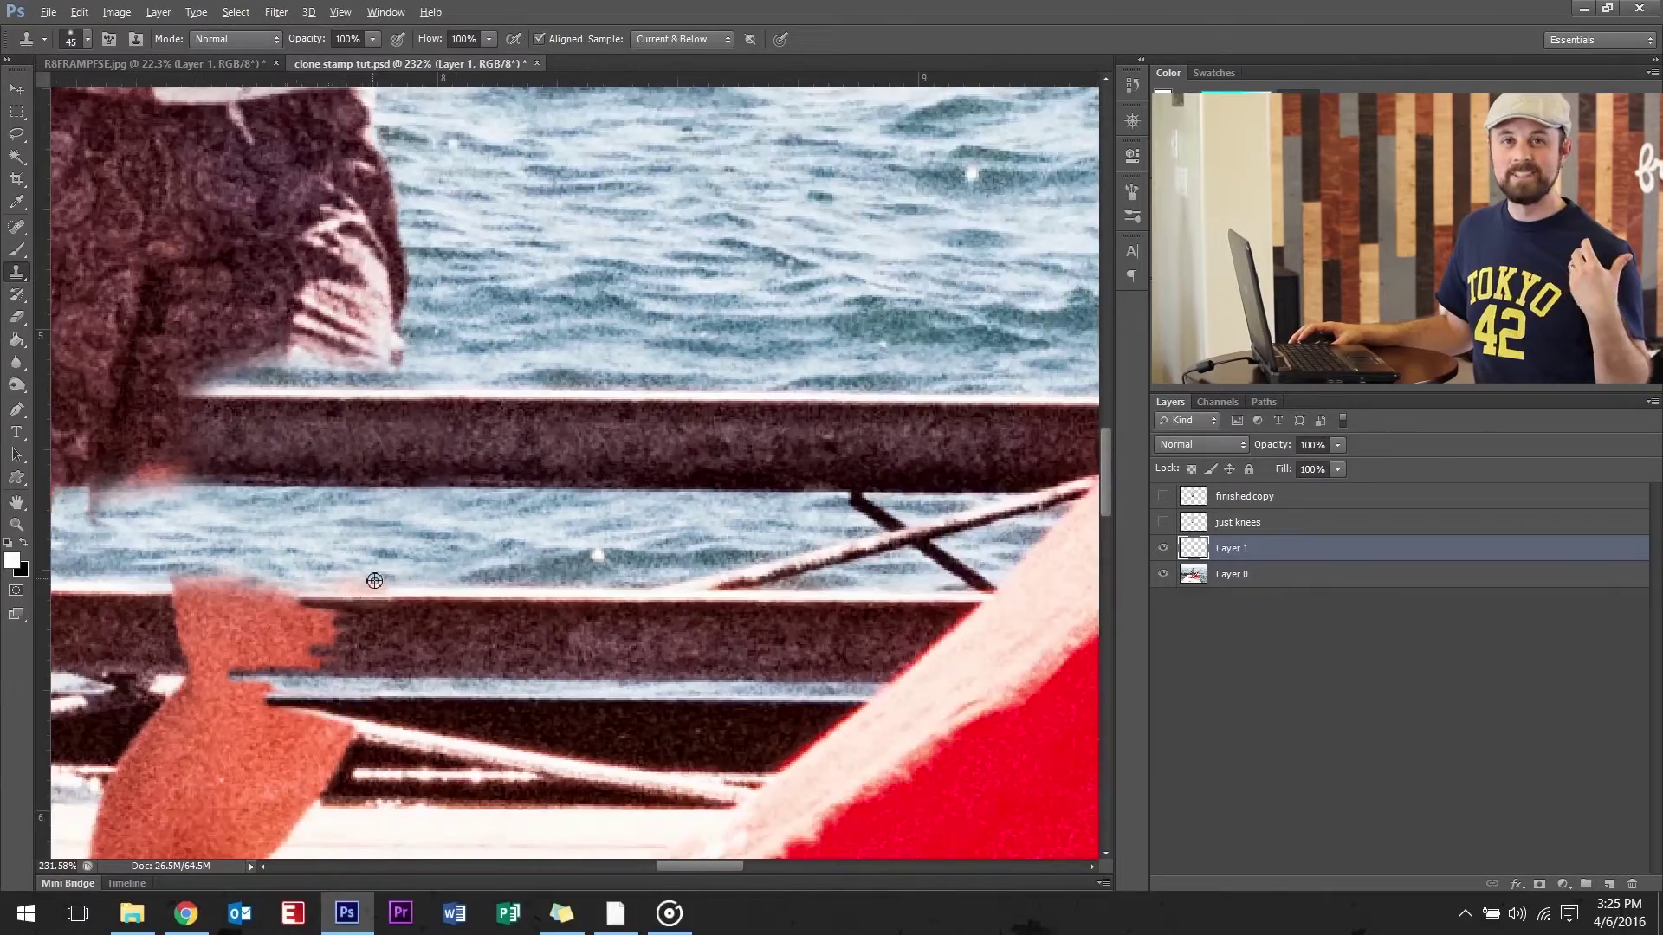
# - Reduce the clone brush to 25 and extend the rope with its dark surroundings over the bent leg below the knee
pyautogui.scroll(5, 276, 634)
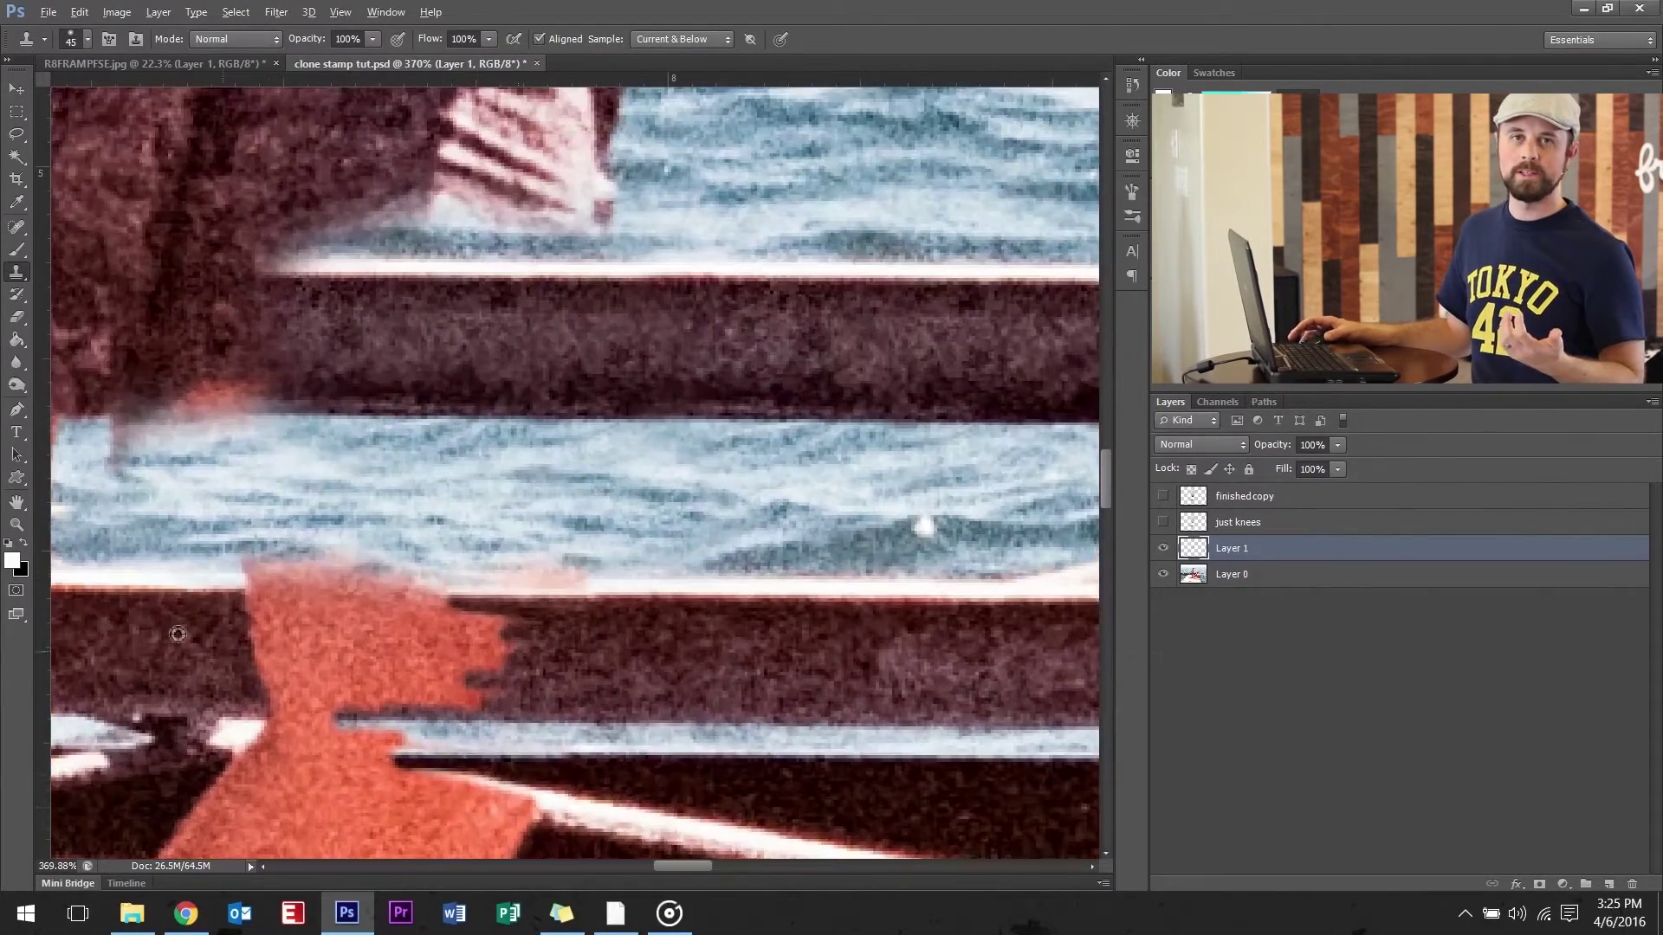
pyautogui.moveTo(691, 866)
pyautogui.mouseDown()
pyautogui.moveTo(648, 862)
pyautogui.moveTo(672, 859)
pyautogui.mouseUp()
pyautogui.scroll(-2, 446, 567)
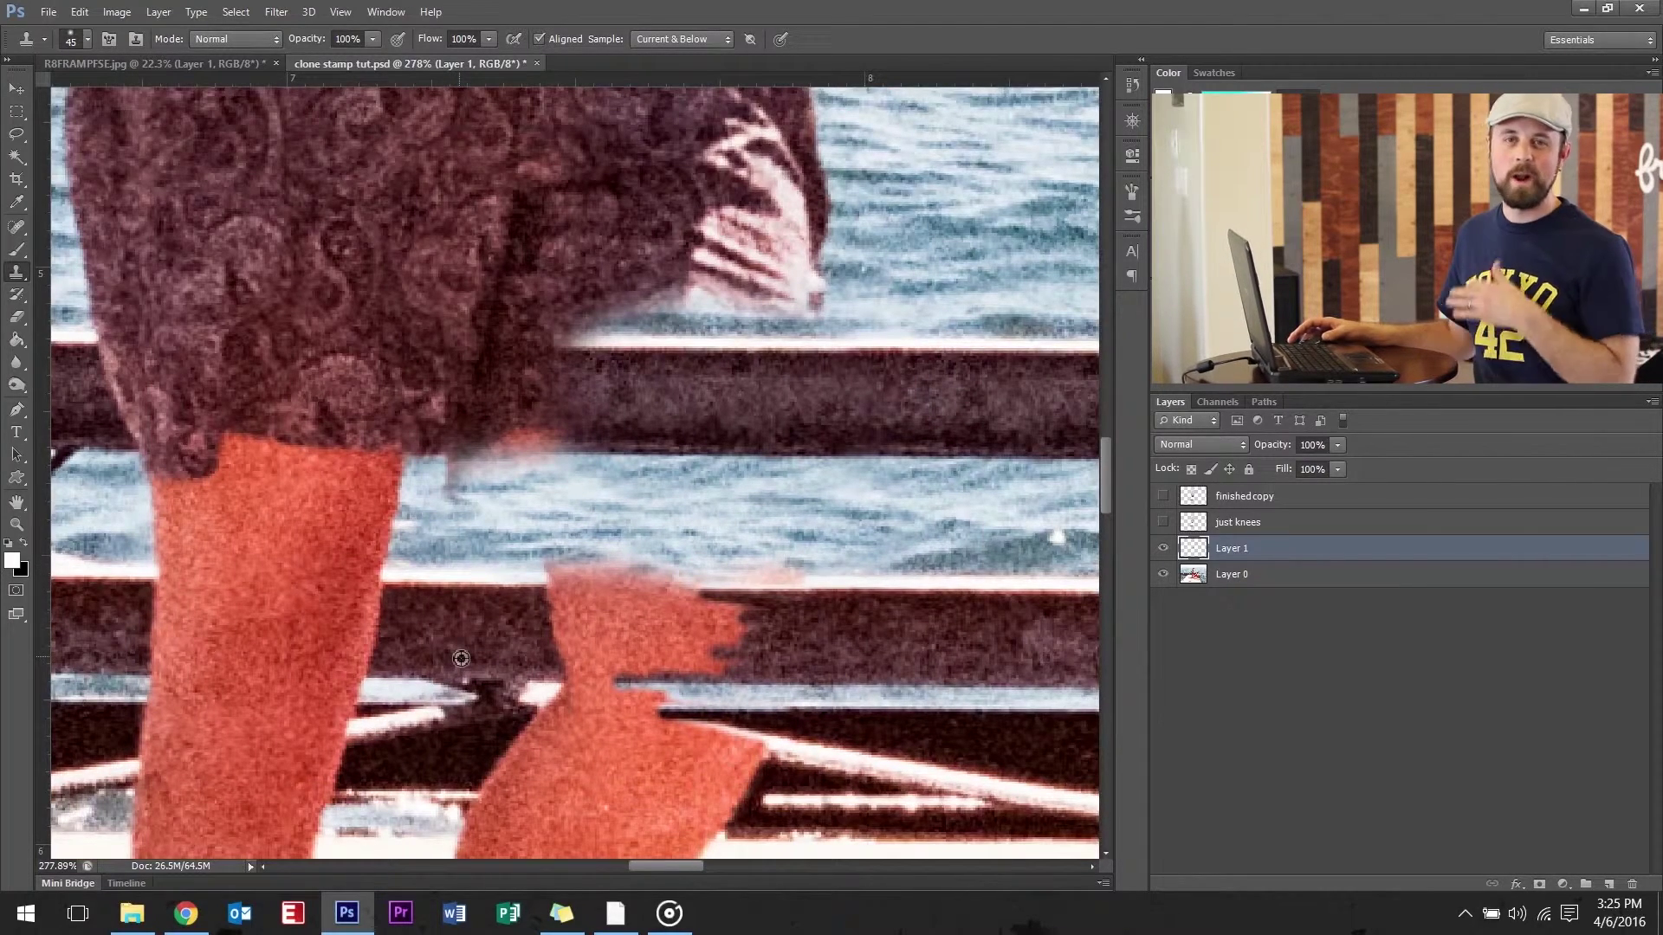
pyautogui.scroll(-5, 857, 648)
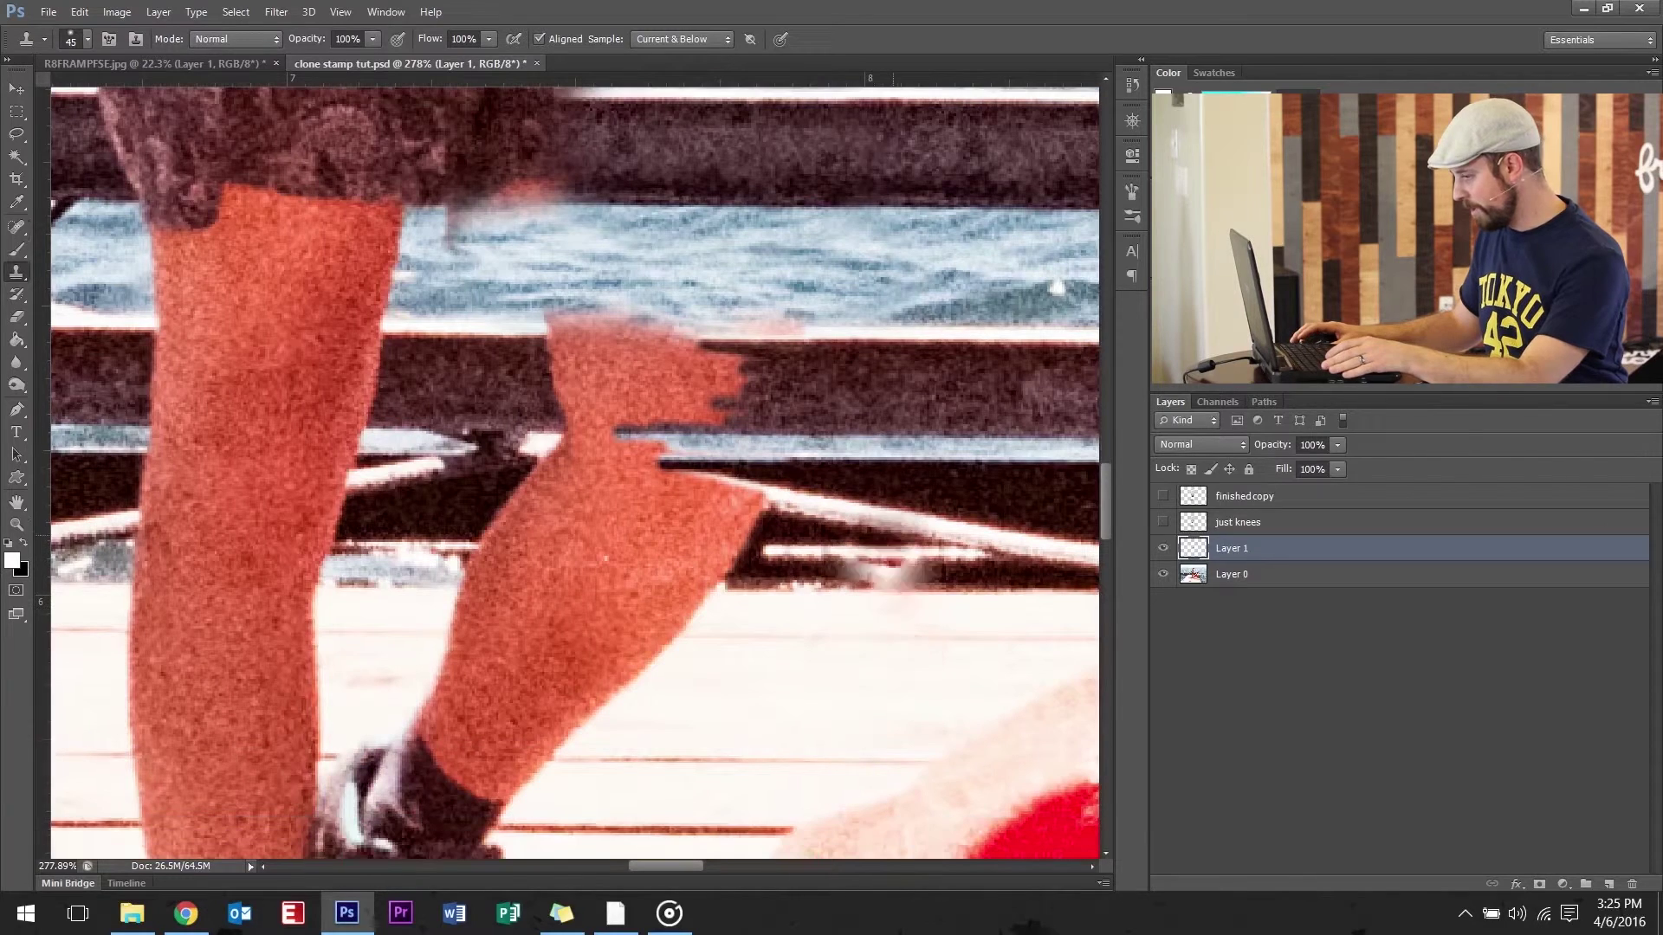
pyautogui.click(878, 530)
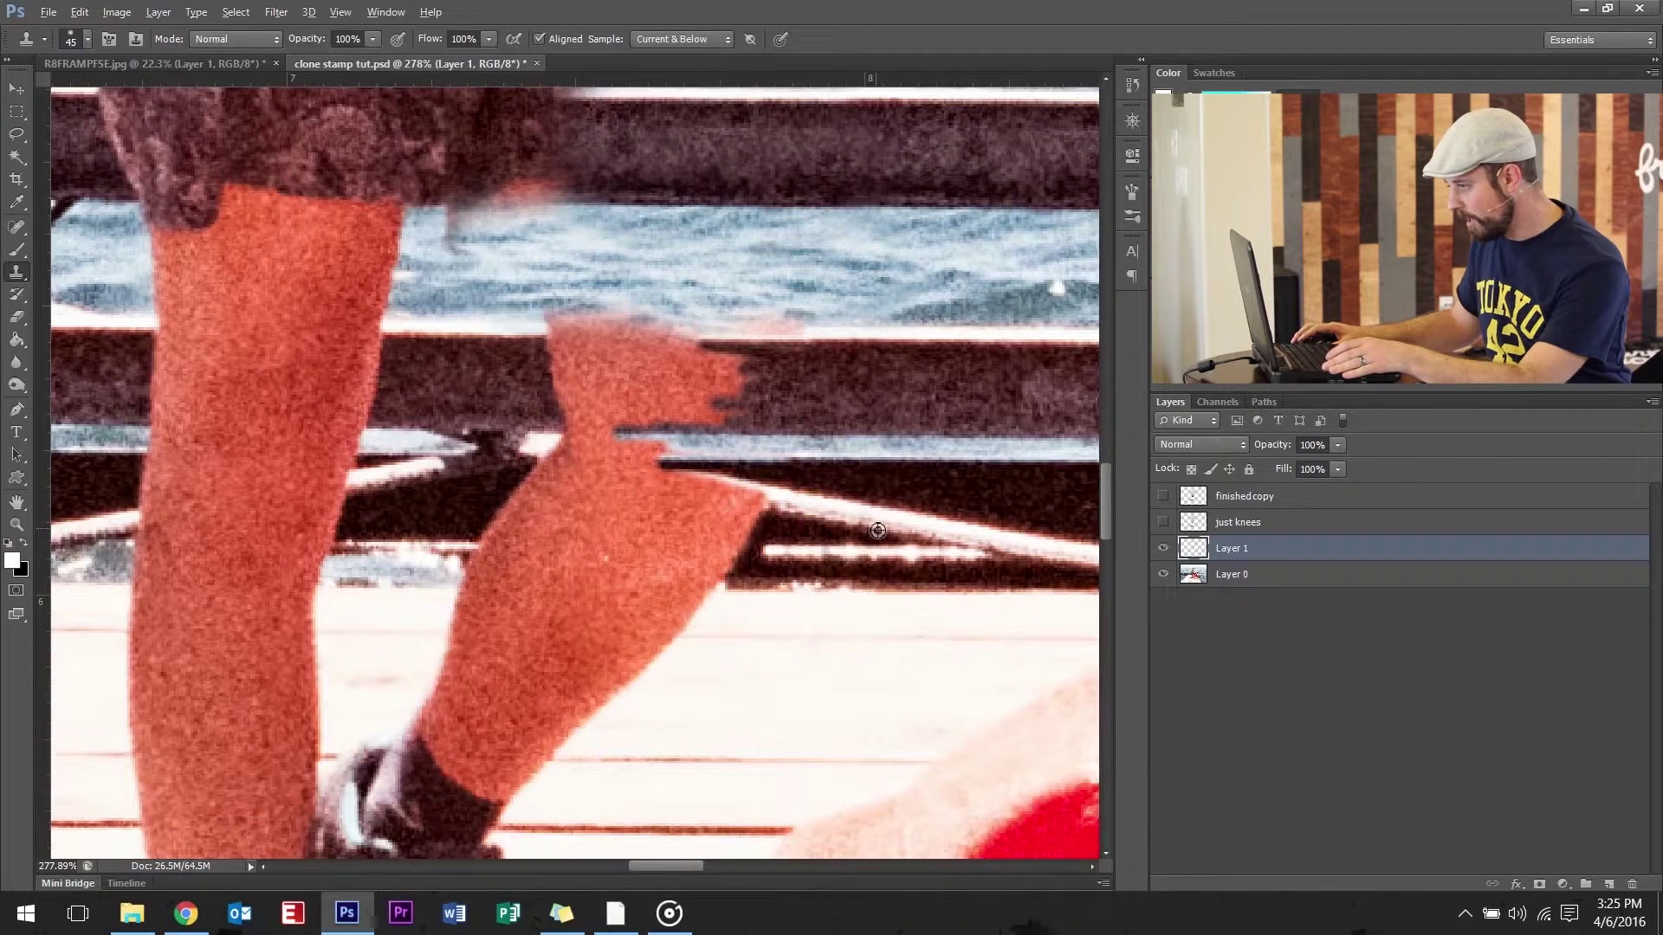
pyautogui.press('[')
pyautogui.press('[')
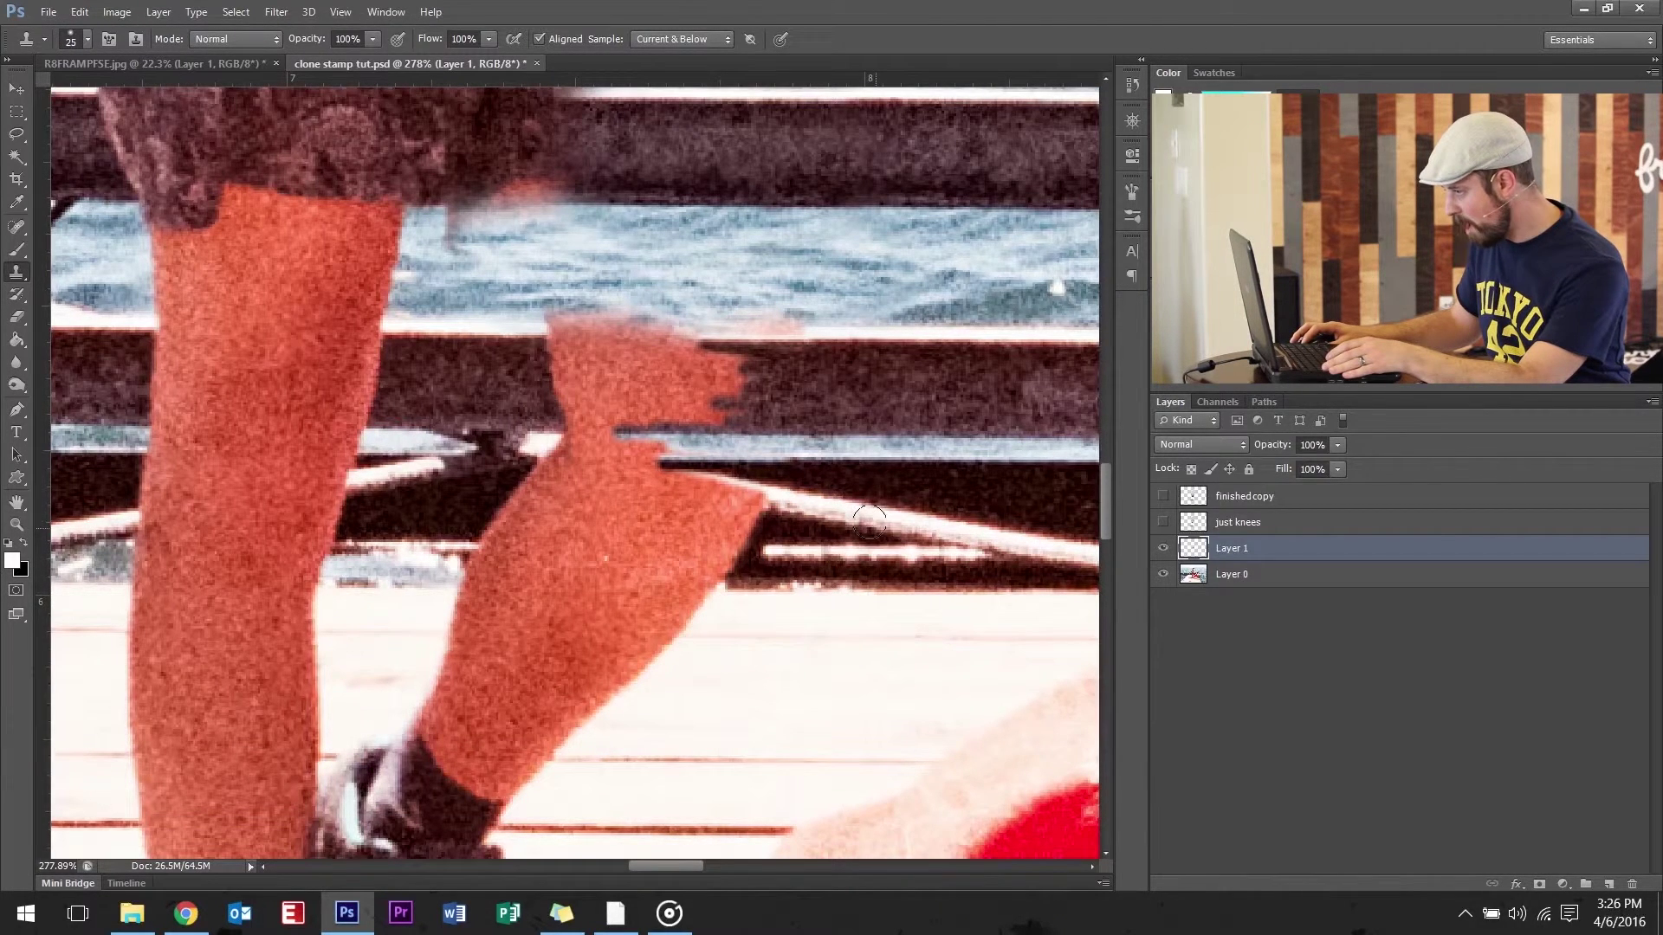
pyautogui.keyDown('alt'); pyautogui.click(787, 517); pyautogui.keyUp('alt')
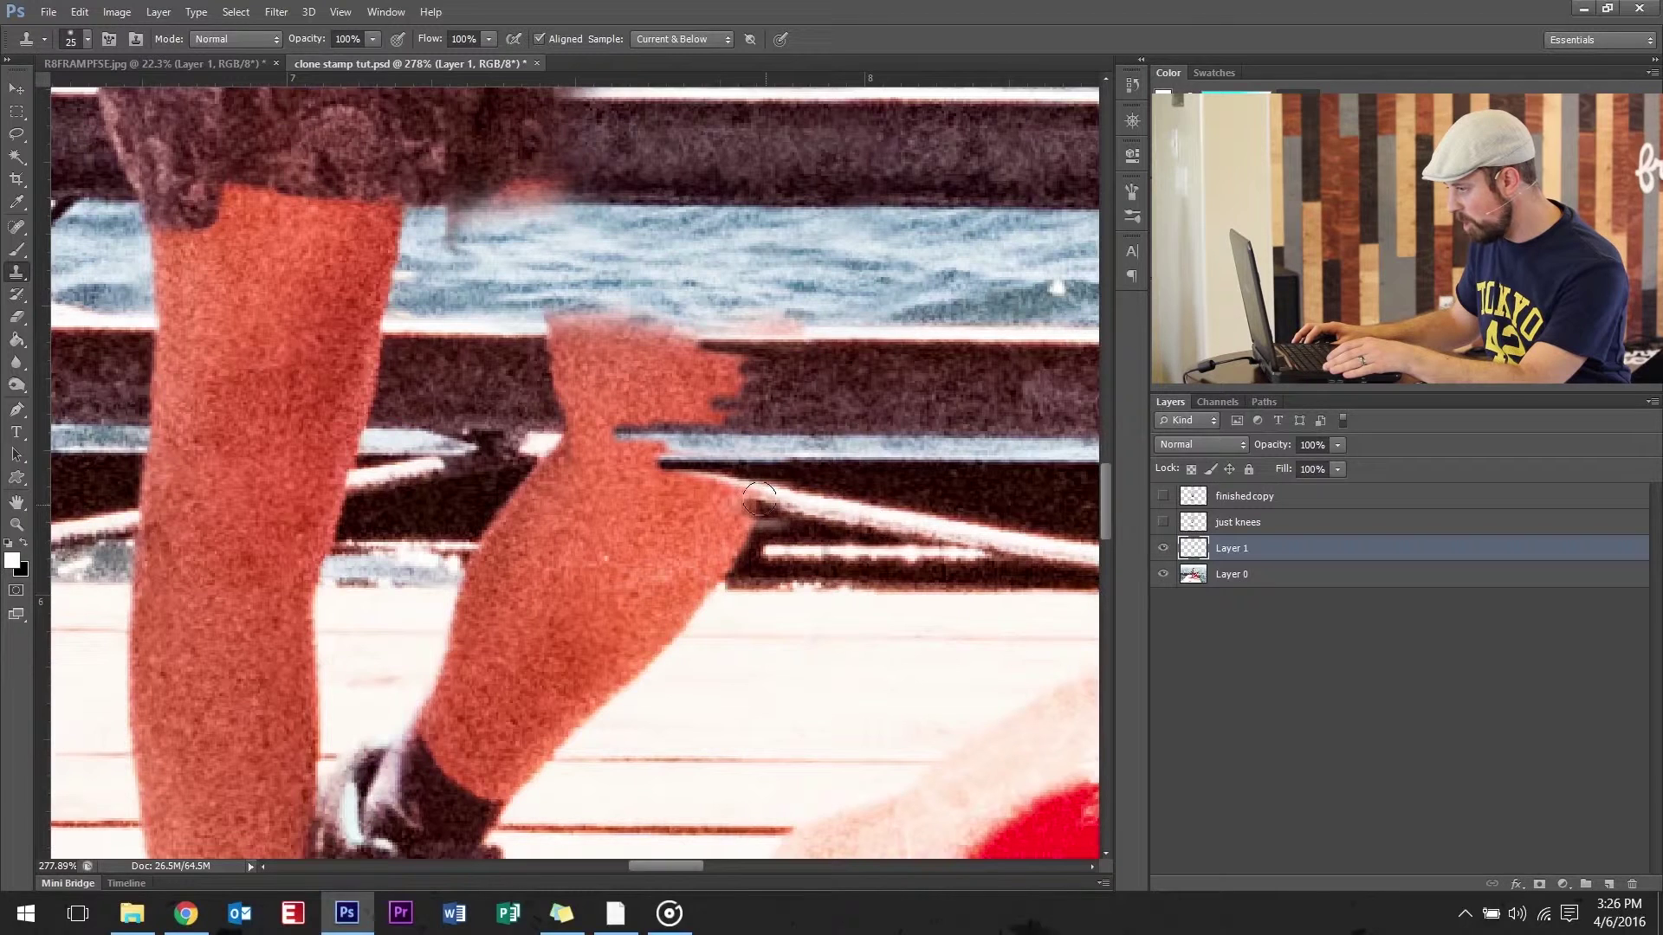
pyautogui.moveTo(759, 509); pyautogui.dragTo(675, 472)
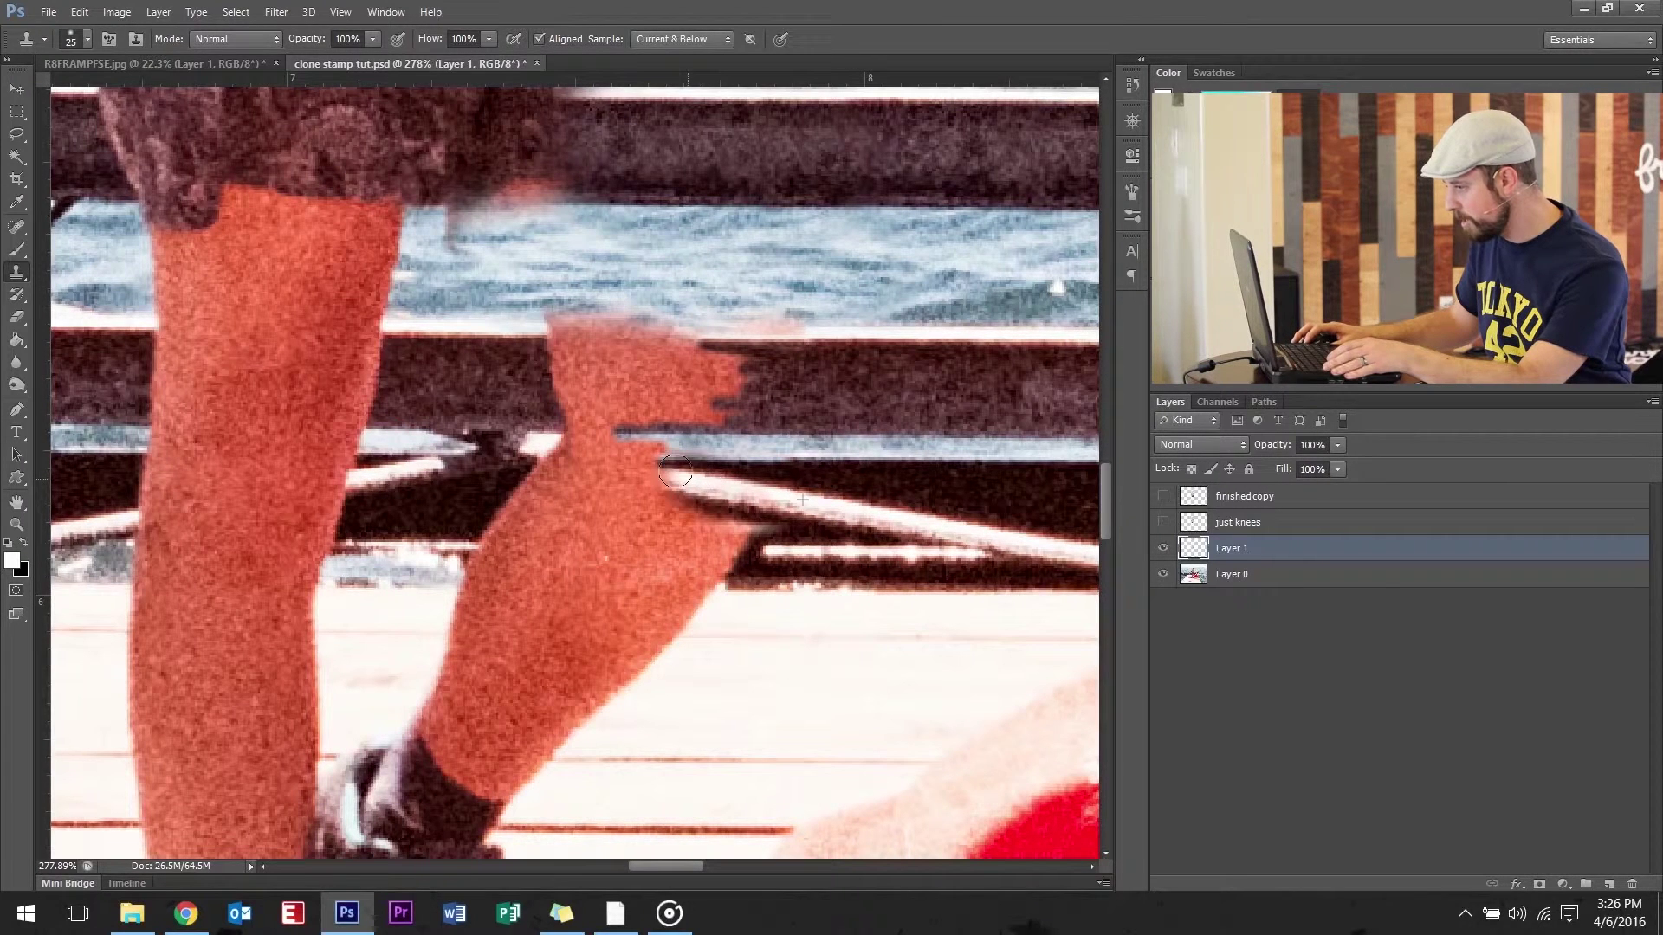
# - Clone the rope and the dark area beneath it over the right part of the straight leg at knee height
pyautogui.keyDown('alt'); pyautogui.click(71, 544); pyautogui.keyUp('alt')
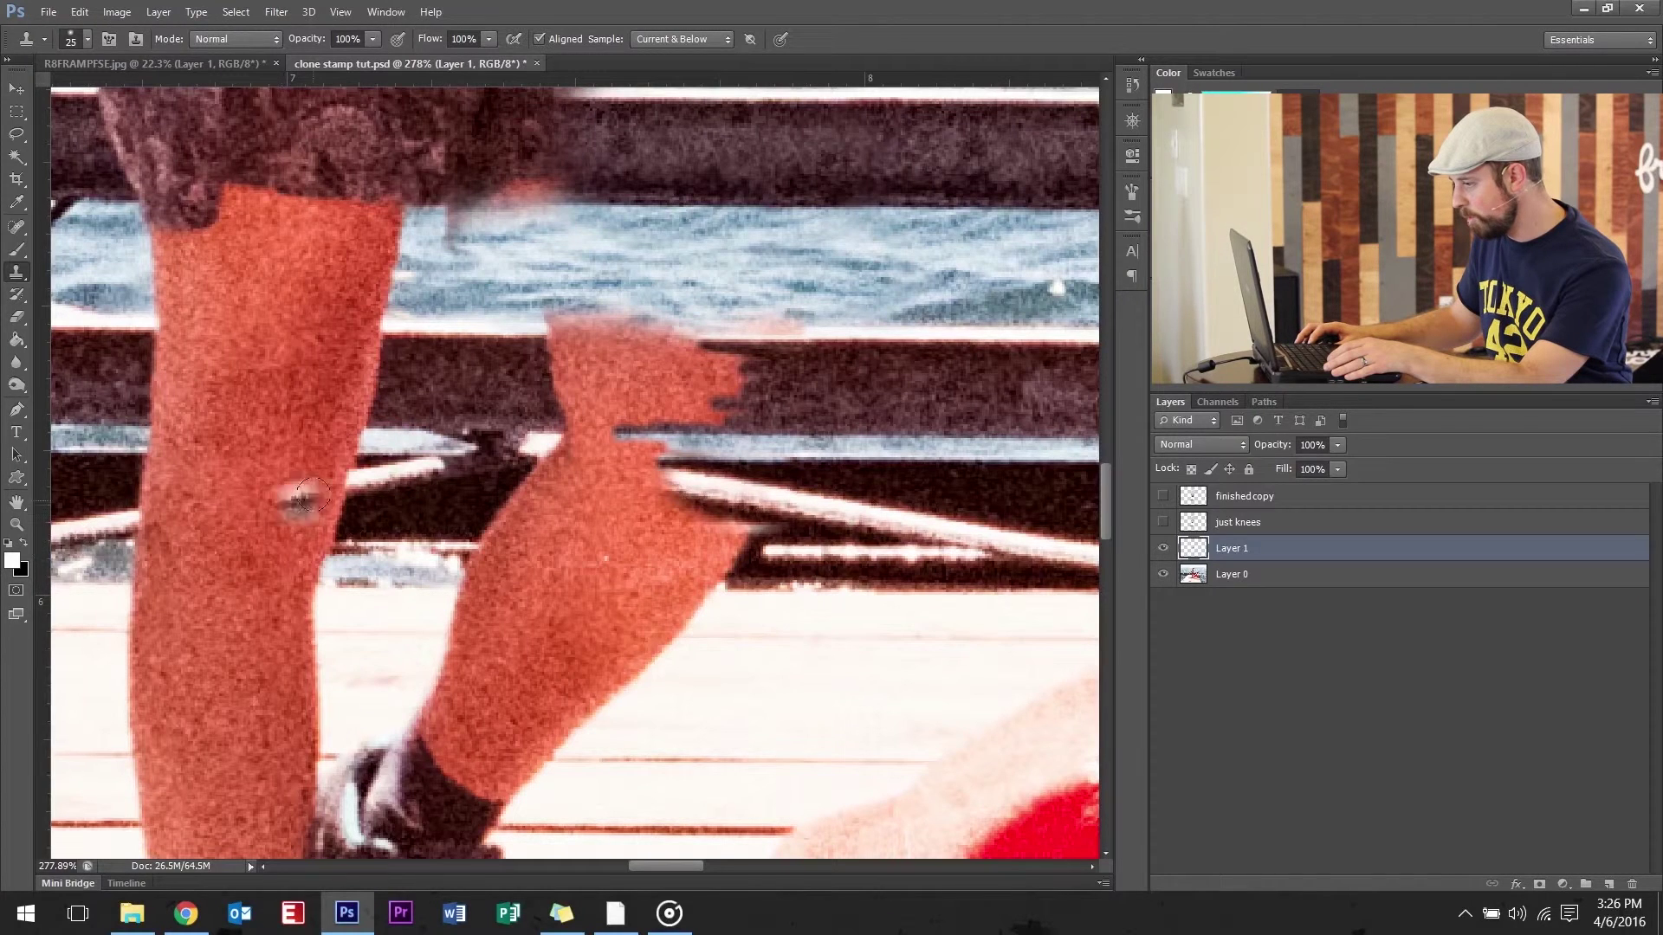
pyautogui.moveTo(359, 502)
pyautogui.mouseDown()
pyautogui.moveTo(349, 485)
pyautogui.moveTo(429, 483)
pyautogui.mouseUp()
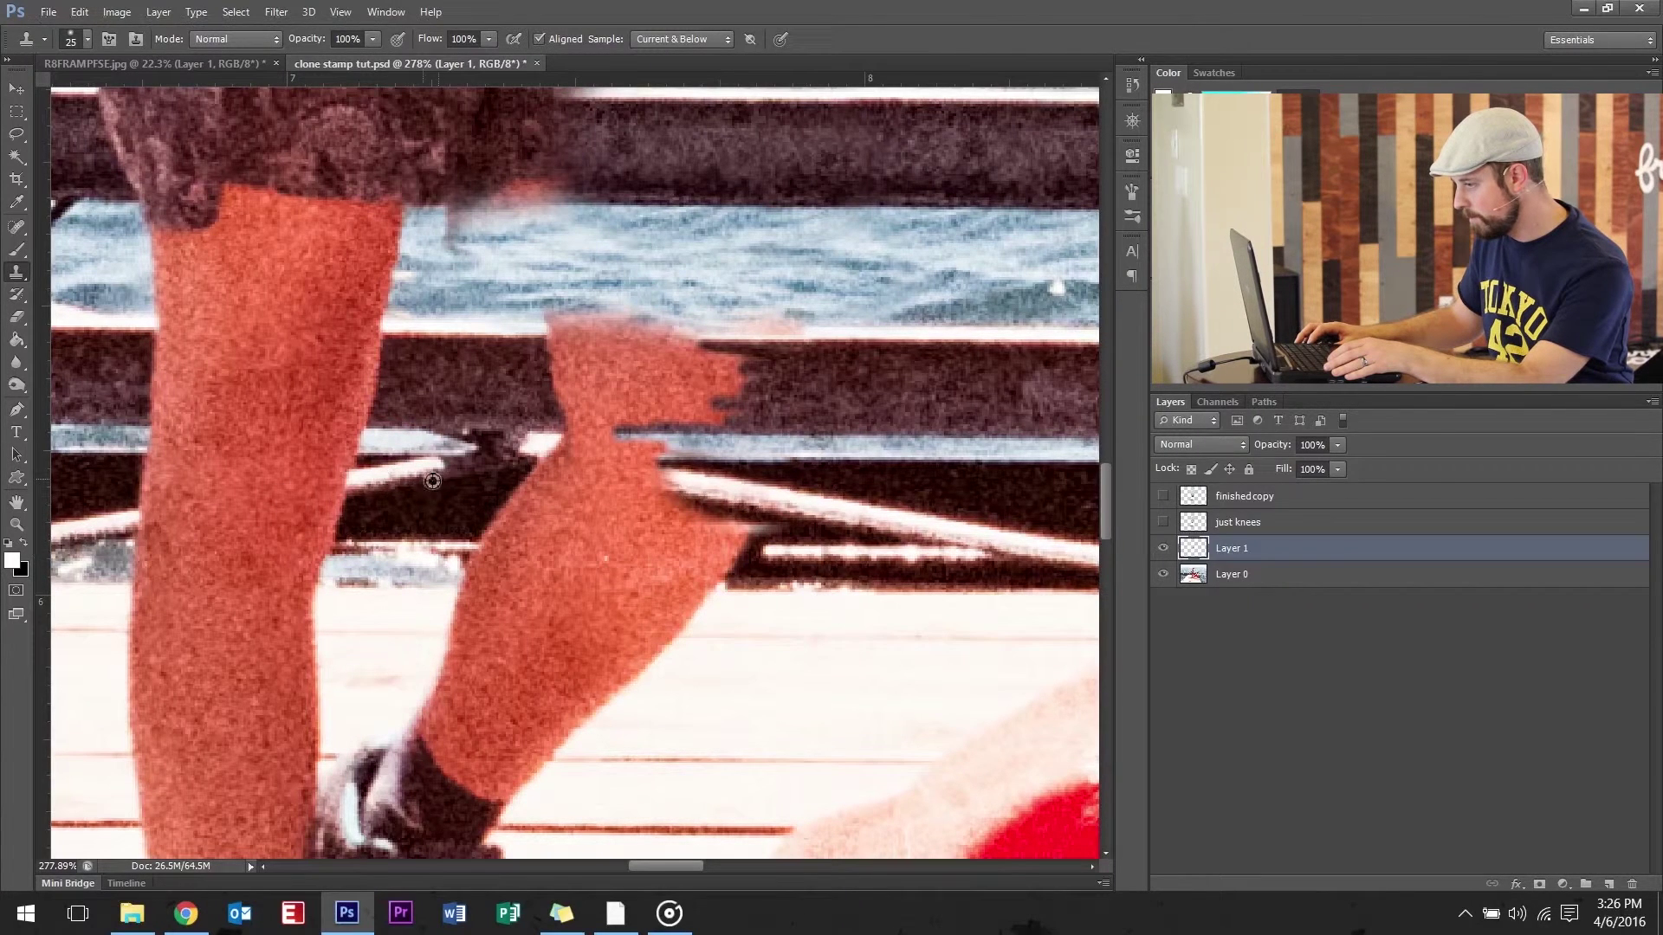
pyautogui.keyDown('alt'); pyautogui.click(432, 480); pyautogui.keyUp('alt')
pyautogui.moveTo(342, 491)
pyautogui.mouseDown()
pyautogui.moveTo(279, 511)
pyautogui.moveTo(326, 509)
pyautogui.mouseUp()
pyautogui.keyDown('alt'); pyautogui.click(448, 512); pyautogui.keyUp('alt')
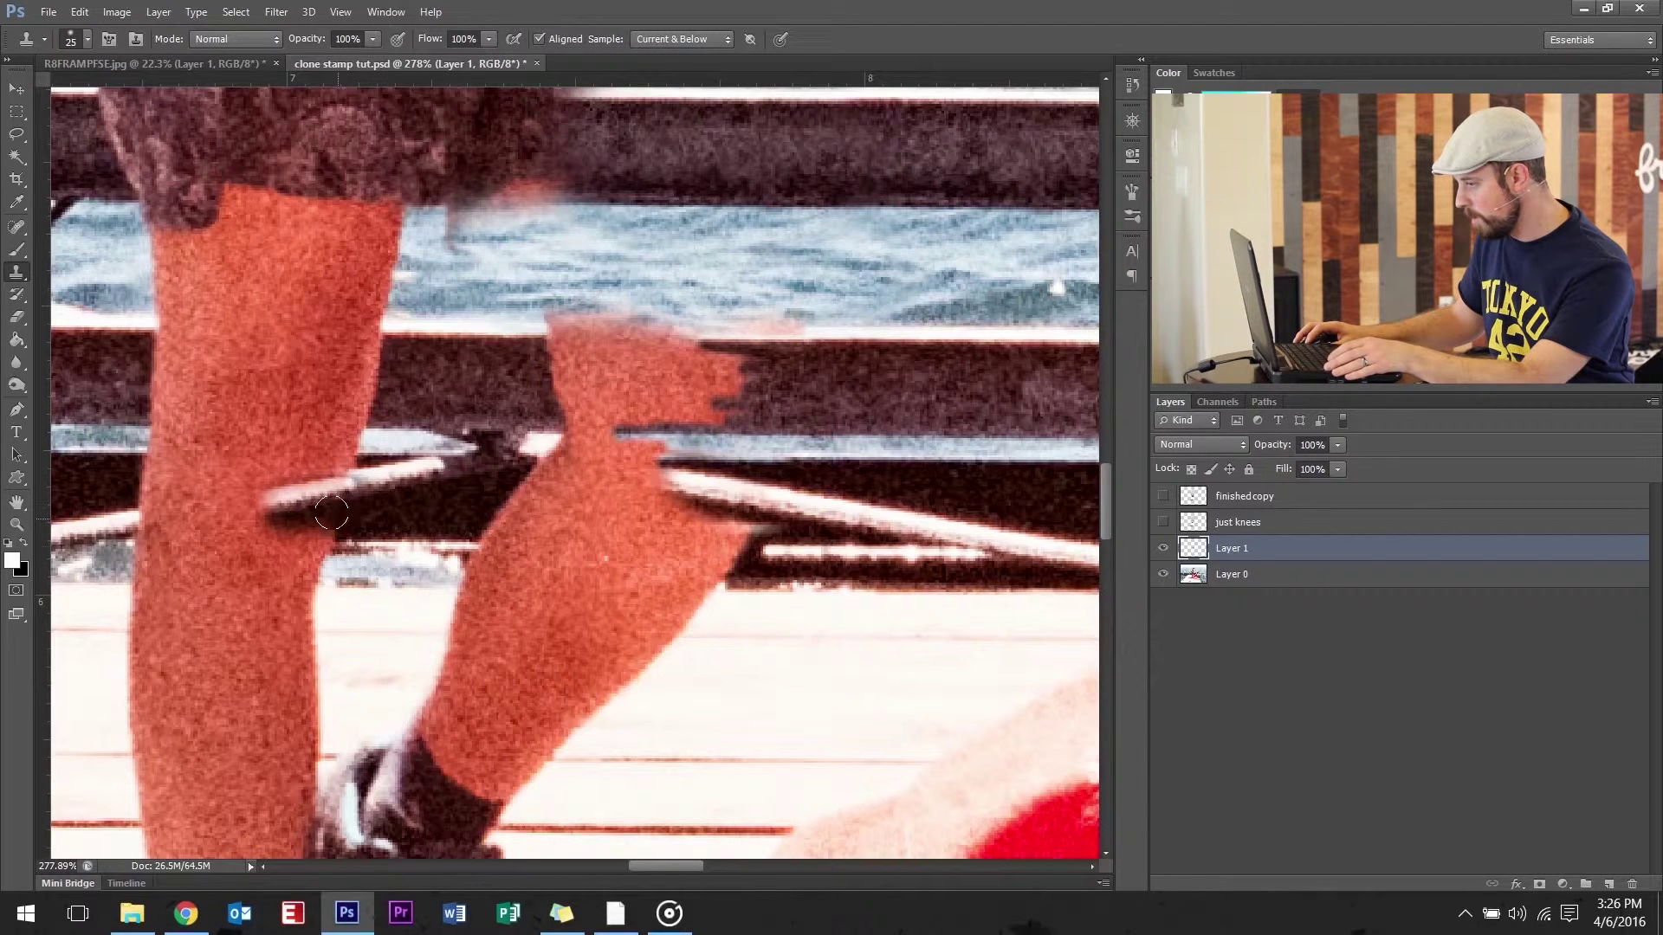
# - Clone the pale strip below the ropes and the adjoining white dock edge over the right side of the straight leg
pyautogui.keyDown('alt'); pyautogui.click(433, 554); pyautogui.keyUp('alt')
pyautogui.moveTo(308, 557)
pyautogui.mouseDown()
pyautogui.moveTo(326, 545)
pyautogui.moveTo(246, 568)
pyautogui.mouseUp()
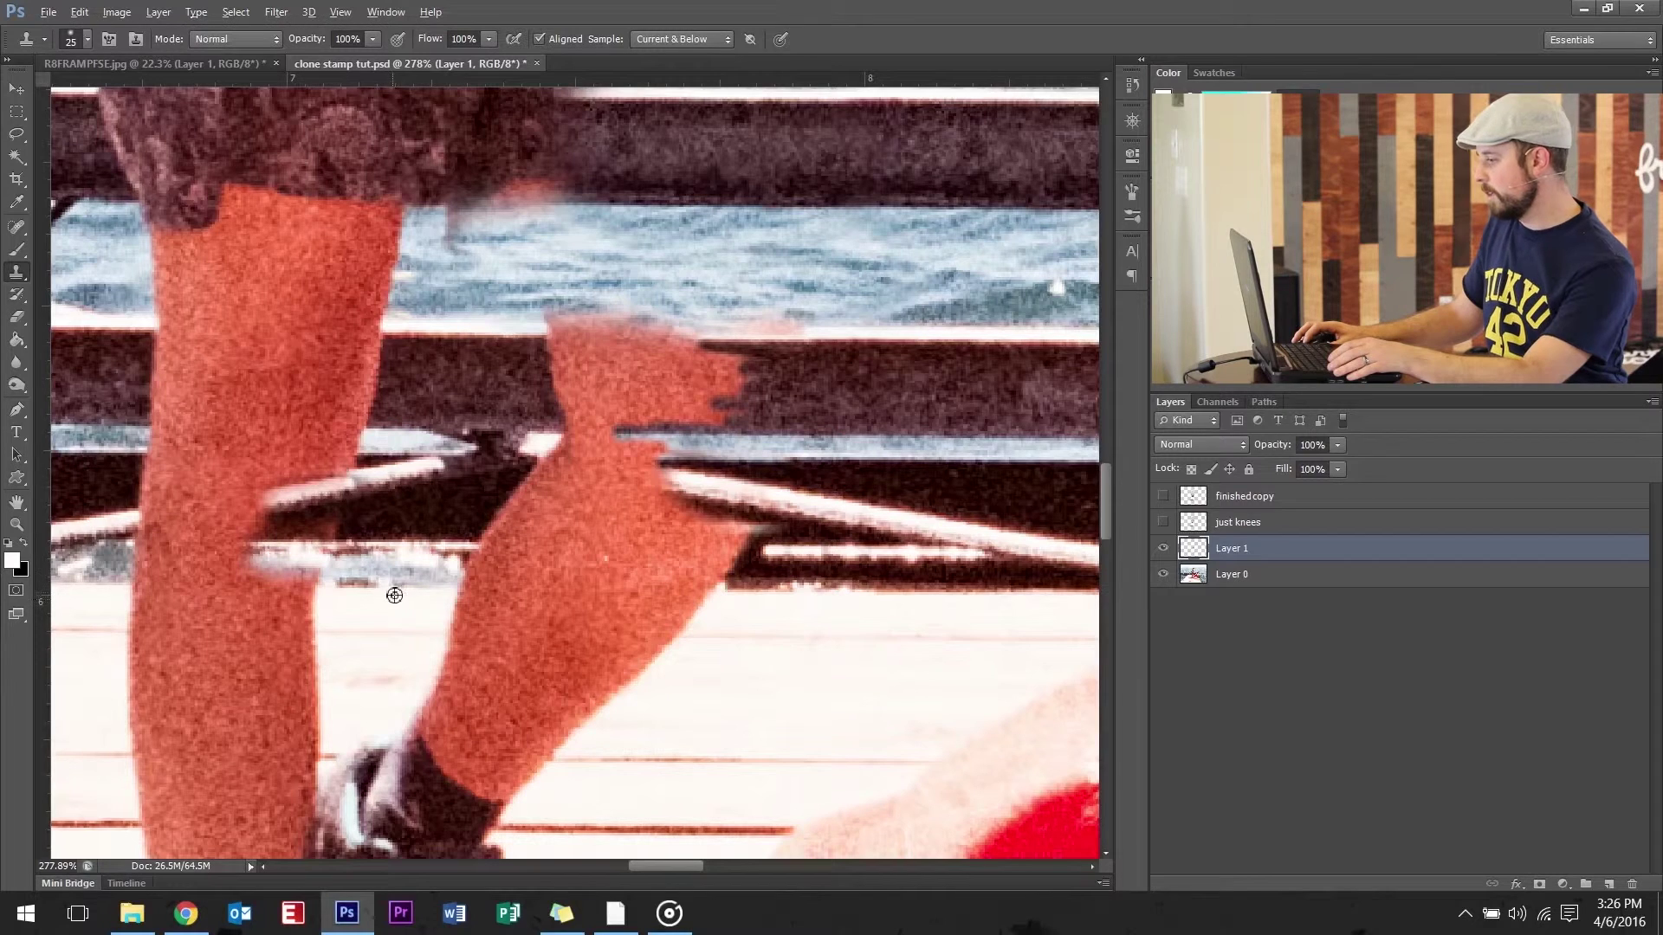
pyautogui.keyDown('alt'); pyautogui.click(420, 589); pyautogui.keyUp('alt')
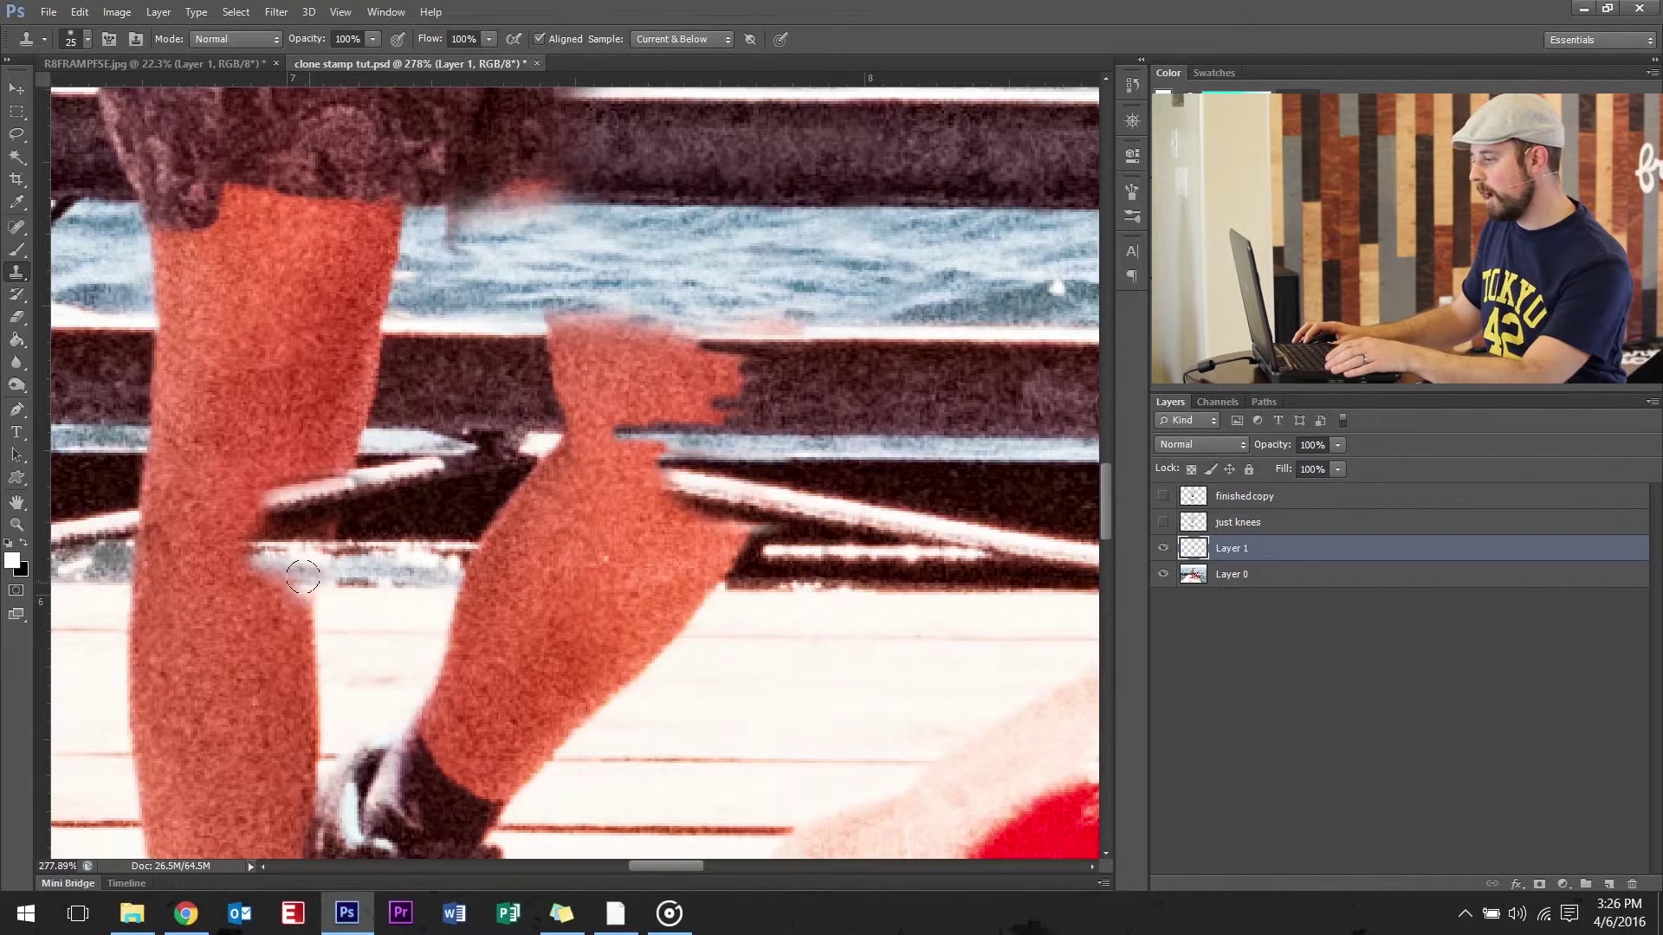
pyautogui.moveTo(299, 580)
pyautogui.mouseDown()
pyautogui.moveTo(254, 578)
pyautogui.moveTo(301, 606)
pyautogui.mouseUp()
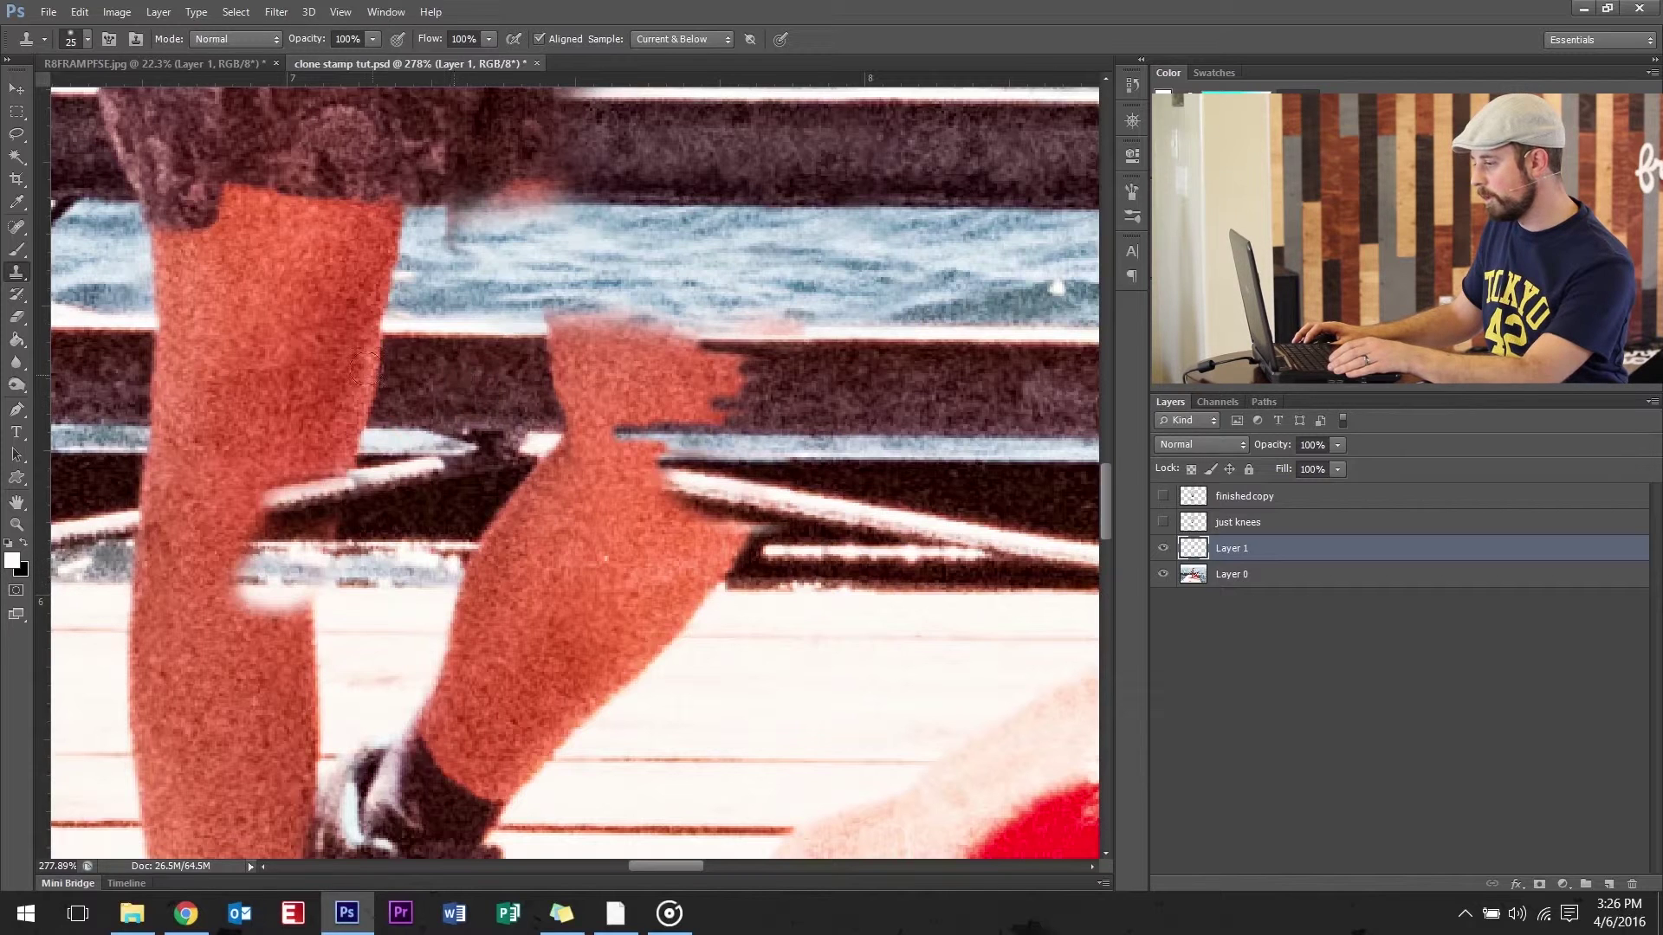
# - Clone the middle rail's white top edge across the straight leg and its dark face over both sides of the leg
pyautogui.moveTo(364, 370)
pyautogui.mouseDown()
pyautogui.moveTo(360, 386)
pyautogui.moveTo(357, 334)
pyautogui.moveTo(305, 335)
pyautogui.mouseUp()
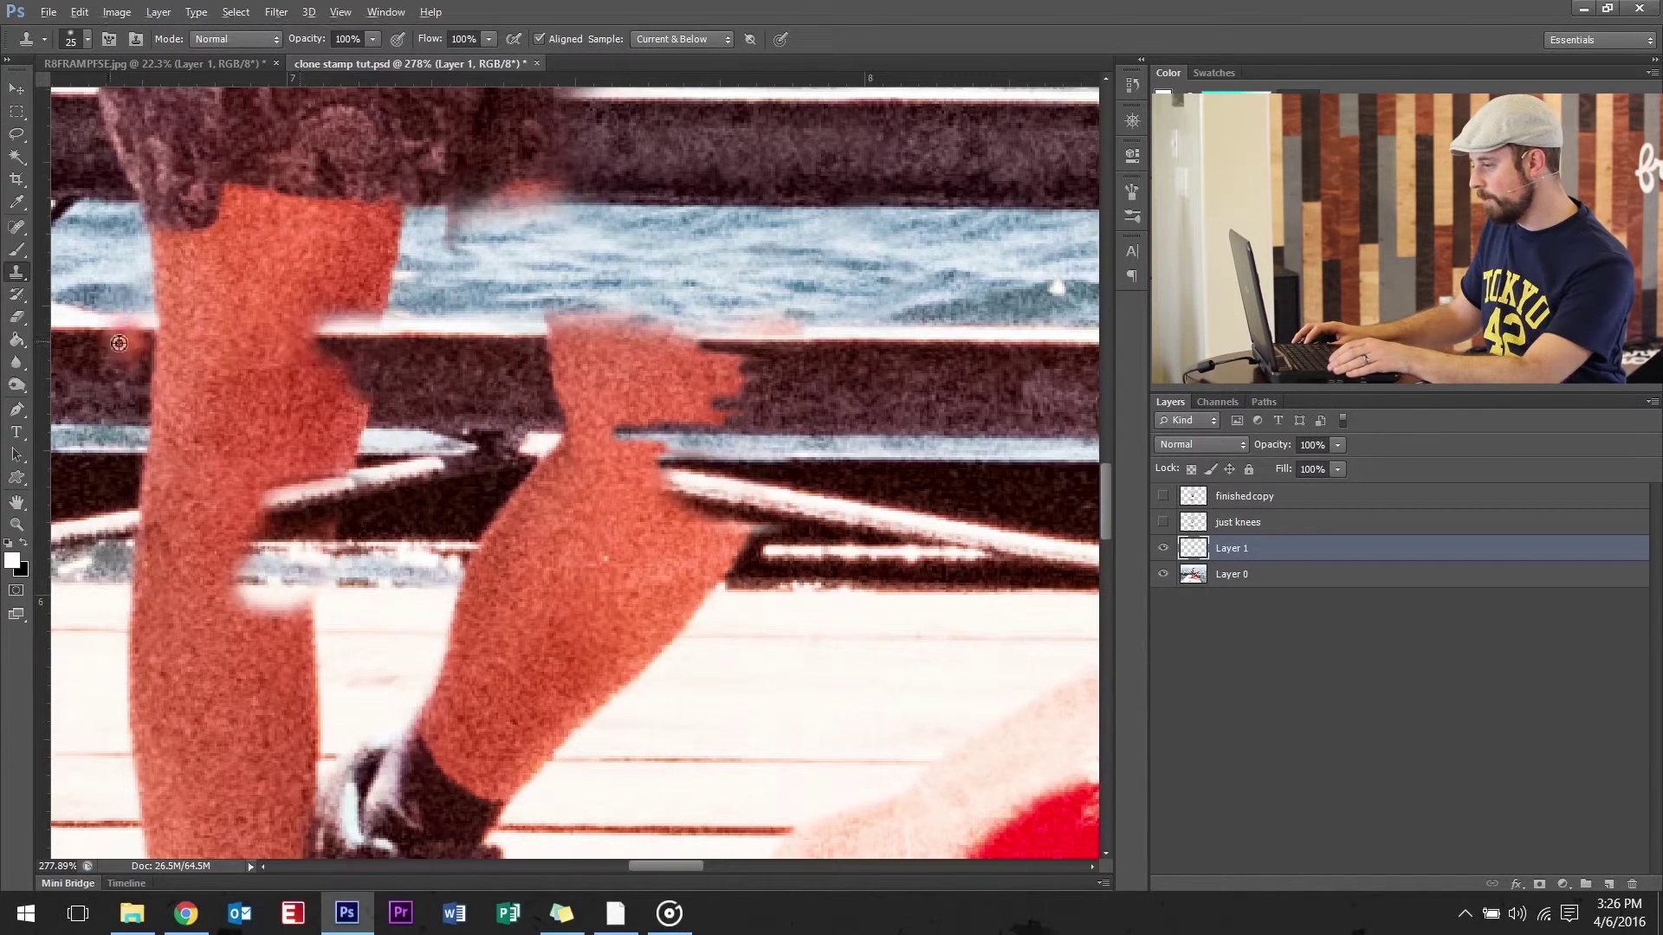
pyautogui.moveTo(172, 321)
pyautogui.mouseDown()
pyautogui.moveTo(135, 358)
pyautogui.moveTo(147, 388)
pyautogui.moveTo(159, 358)
pyautogui.moveTo(72, 430)
pyautogui.moveTo(145, 418)
pyautogui.mouseUp()
pyautogui.keyDown('alt'); pyautogui.click(84, 387); pyautogui.keyUp('alt')
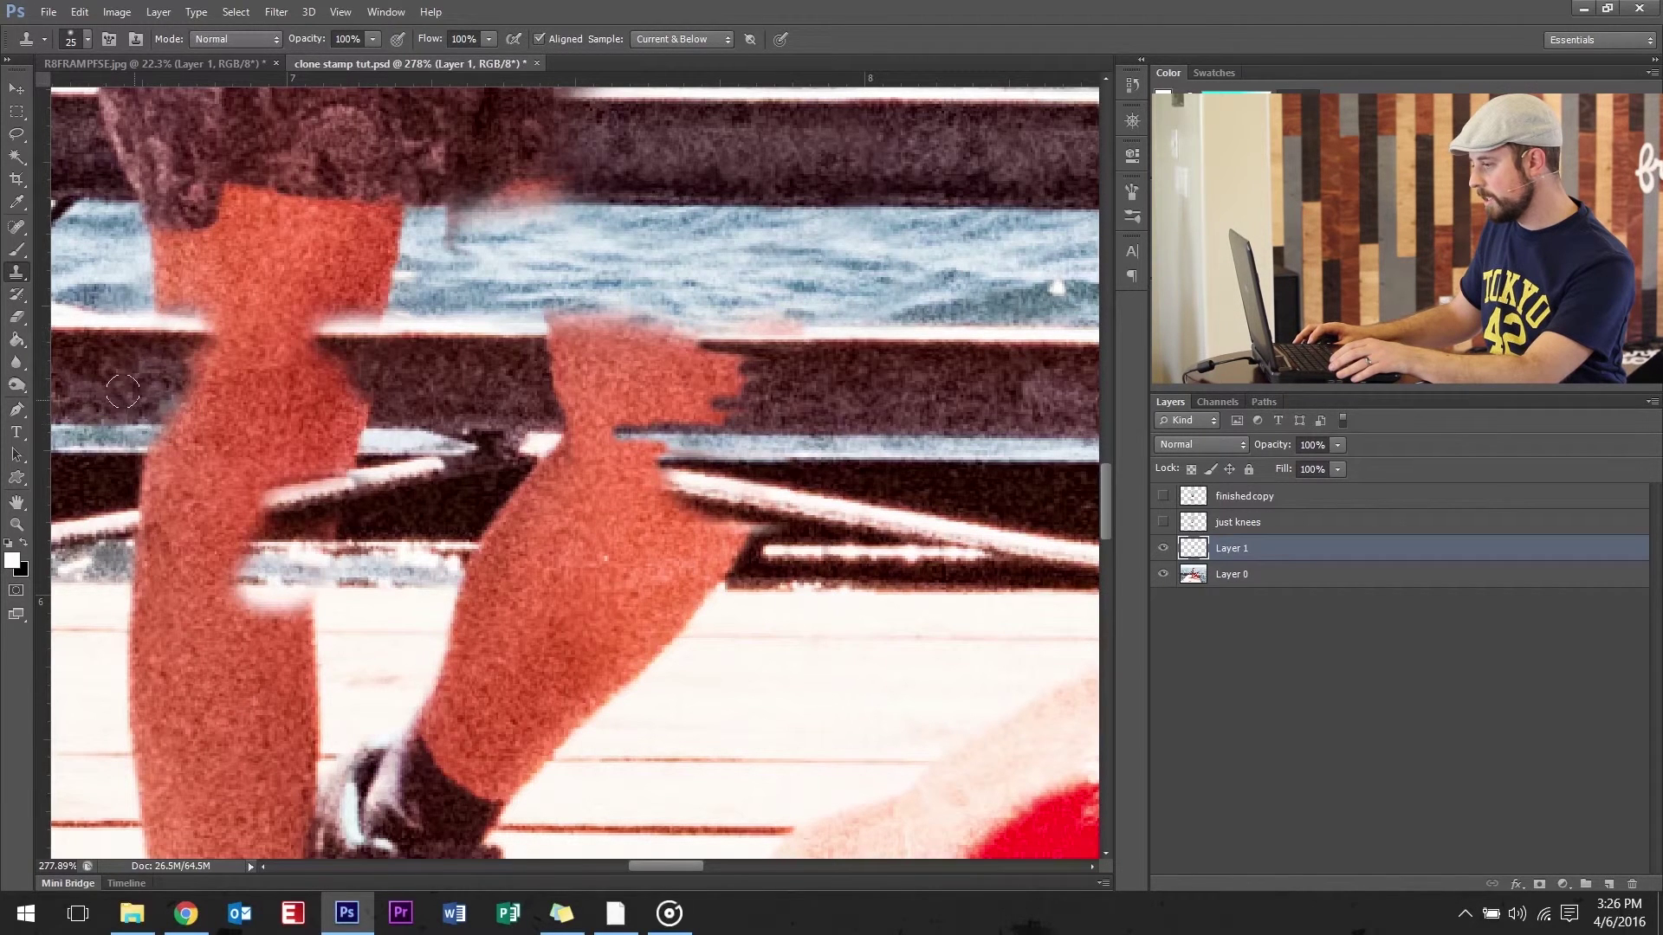
pyautogui.moveTo(123, 391)
pyautogui.mouseDown()
pyautogui.moveTo(159, 365)
pyautogui.moveTo(217, 360)
pyautogui.moveTo(153, 362)
pyautogui.moveTo(220, 320)
pyautogui.moveTo(296, 325)
pyautogui.mouseUp()
pyautogui.keyDown('alt'); pyautogui.click(90, 333); pyautogui.keyUp('alt')
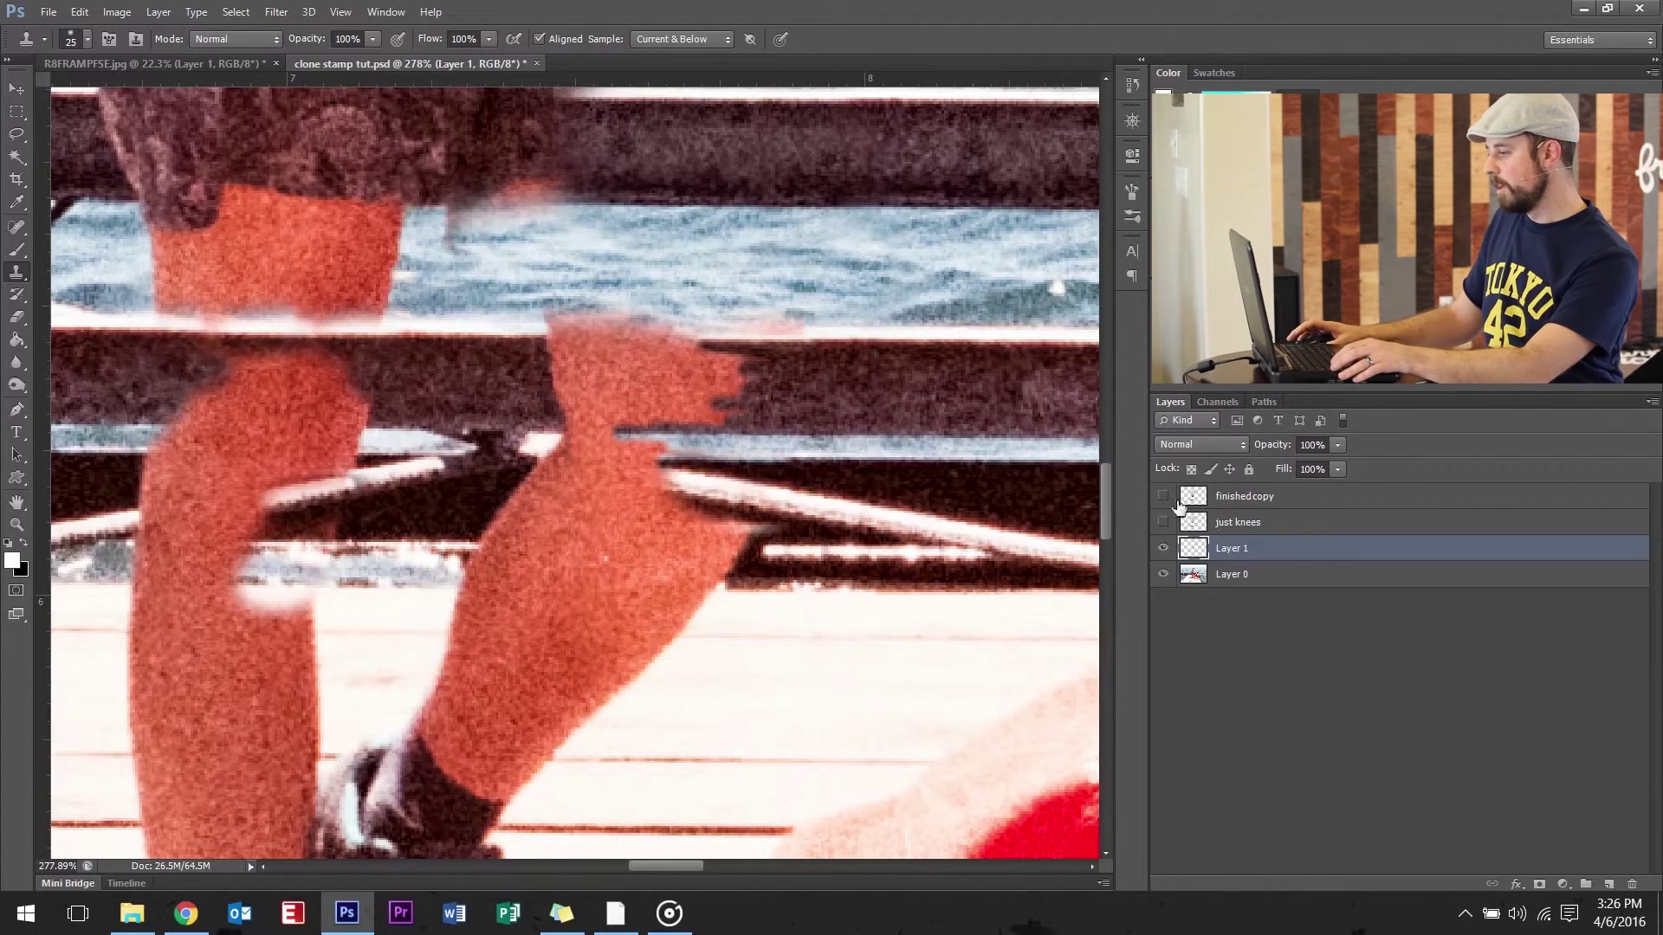